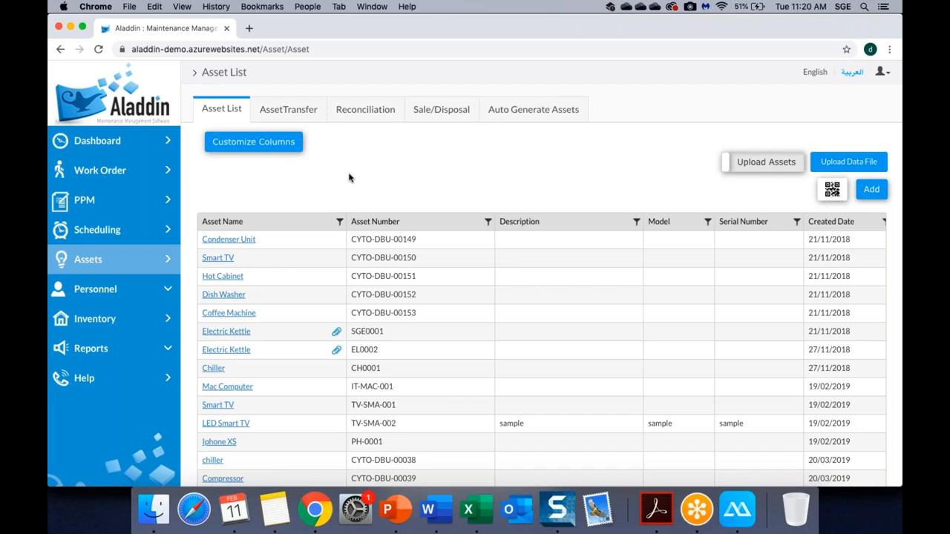
Start a new asset and enter Asset Number 123 so its QR code is generated.
click(873, 195)
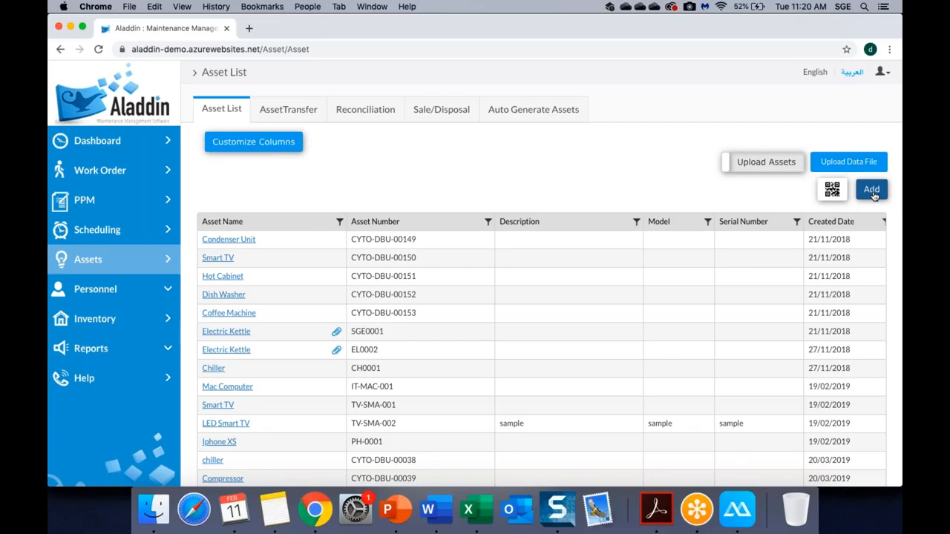
click(875, 190)
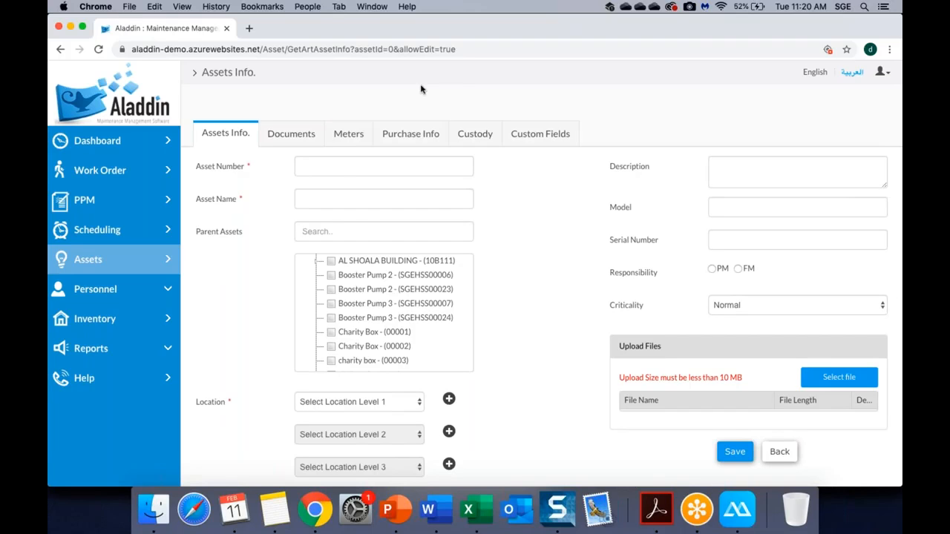
click(345, 170)
text(123)
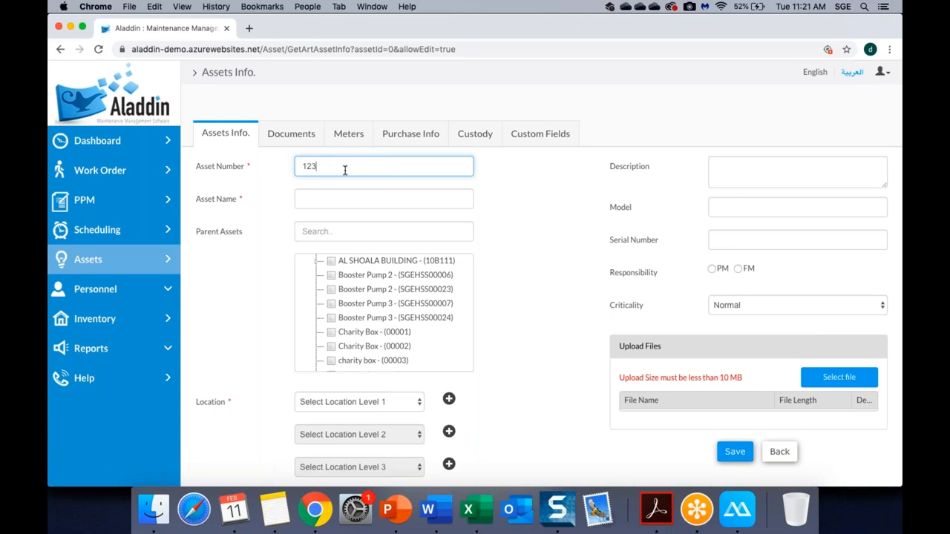
click(311, 203)
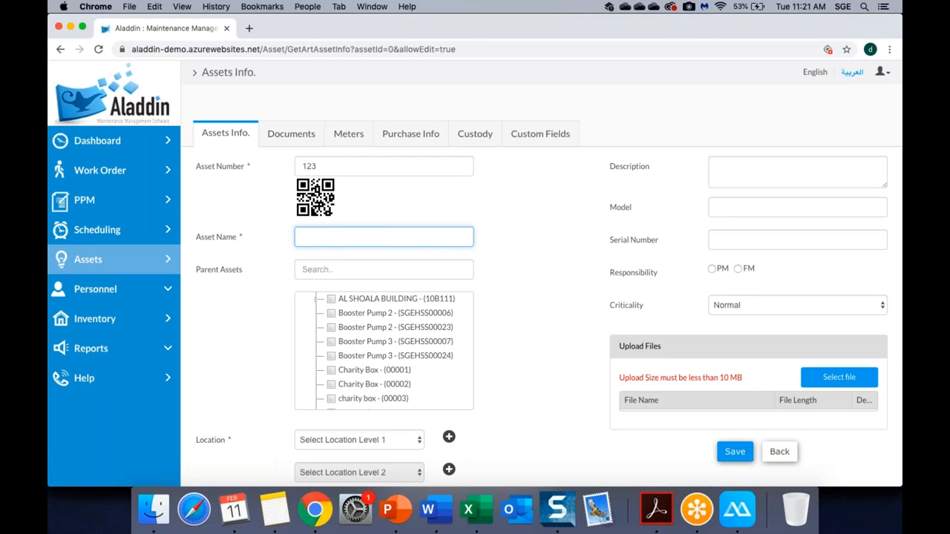
Correct the mistyped 'Chiller' so the asset name reads 'Chair'.
text(Chiller)
key(BackSpace)
key(BackSpace)
key(BackSpace)
key(BackSpace)
key(BackSpace)
key(BackSpace)
key(BackSpace)
text(Chair)
scroll(240, 265, down, 1)
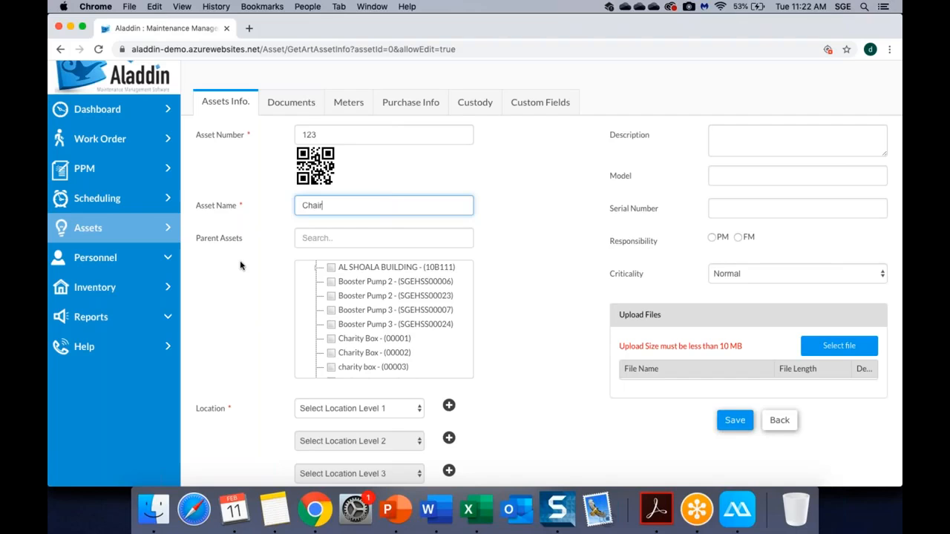
scroll(239, 265, down, 3)
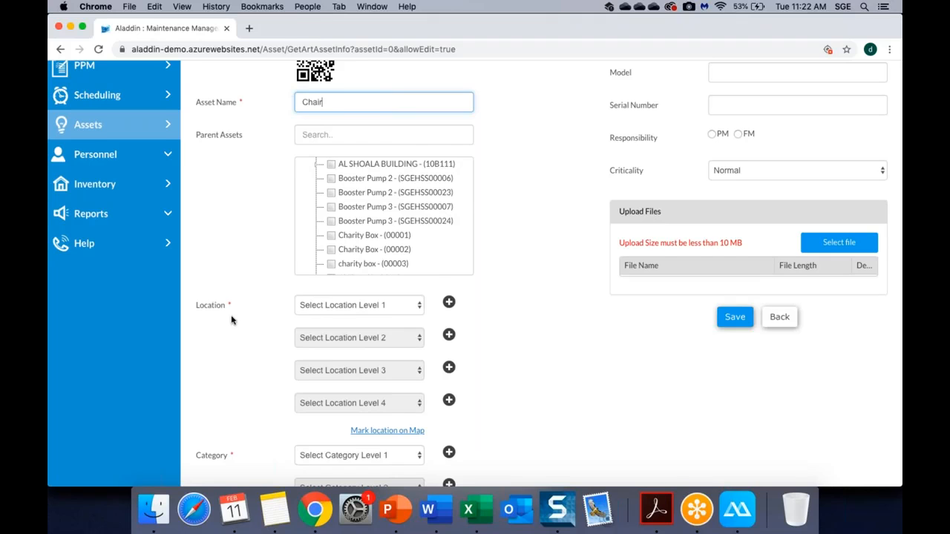
scroll(231, 320, down, 1)
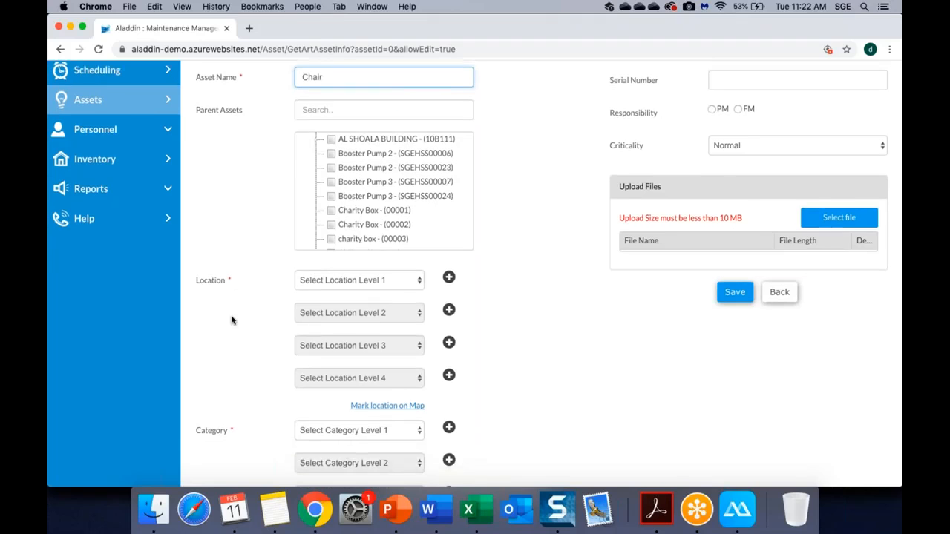
Set location levels to Al Jalila Children's School, 1st Floor, Main Room, leaving Level 4 empty.
click(343, 286)
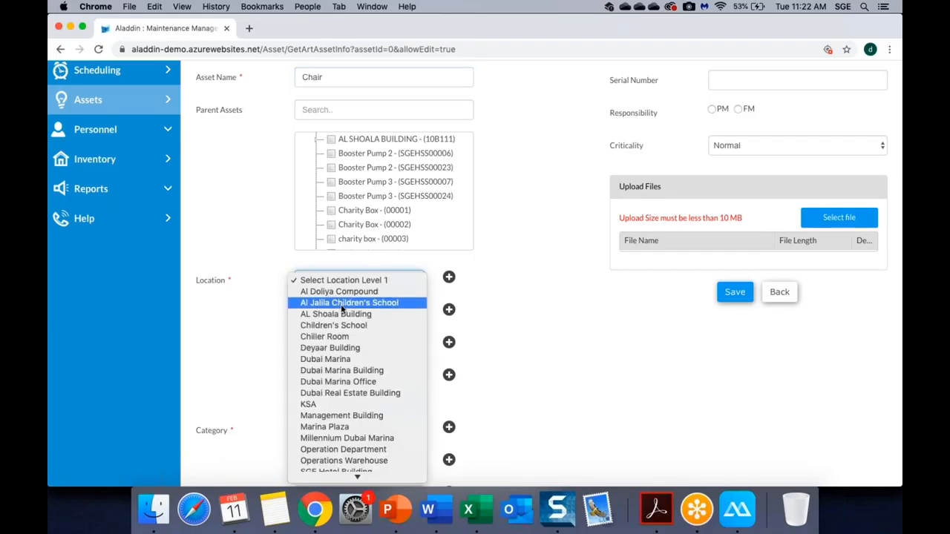
click(341, 304)
click(342, 311)
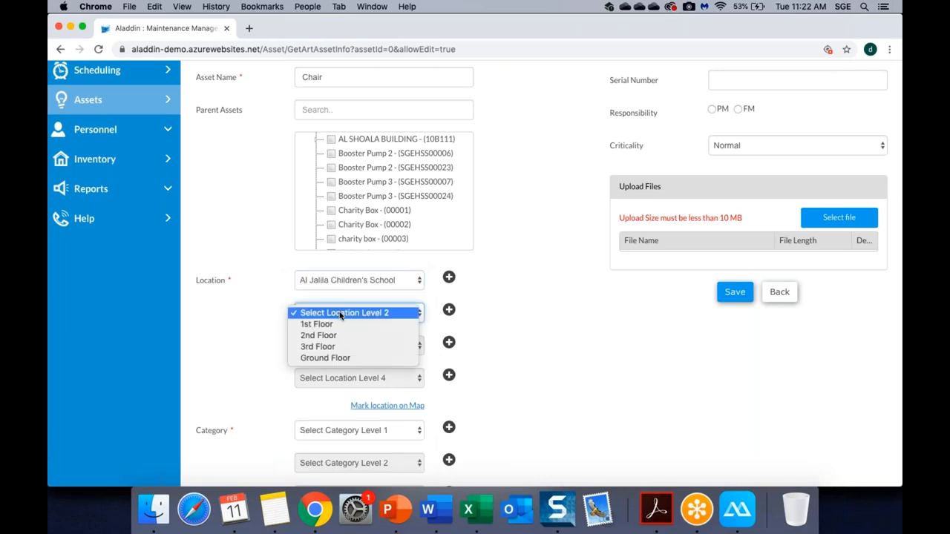
click(335, 326)
click(334, 347)
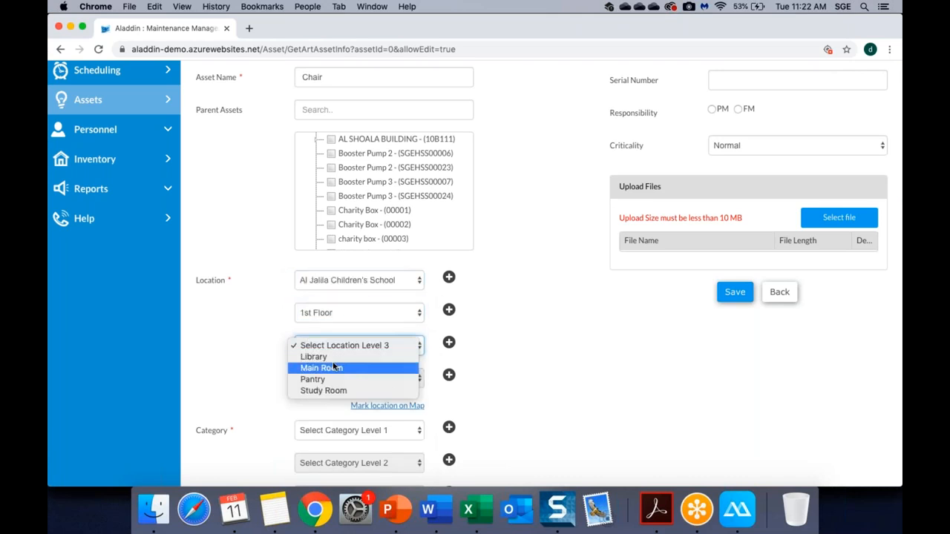
click(331, 377)
click(331, 380)
click(261, 372)
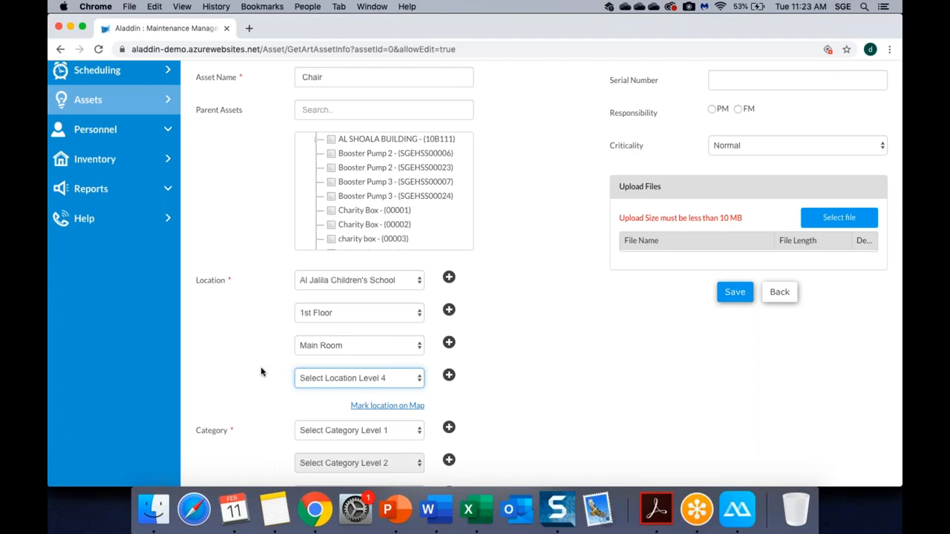
scroll(261, 372, down, 2)
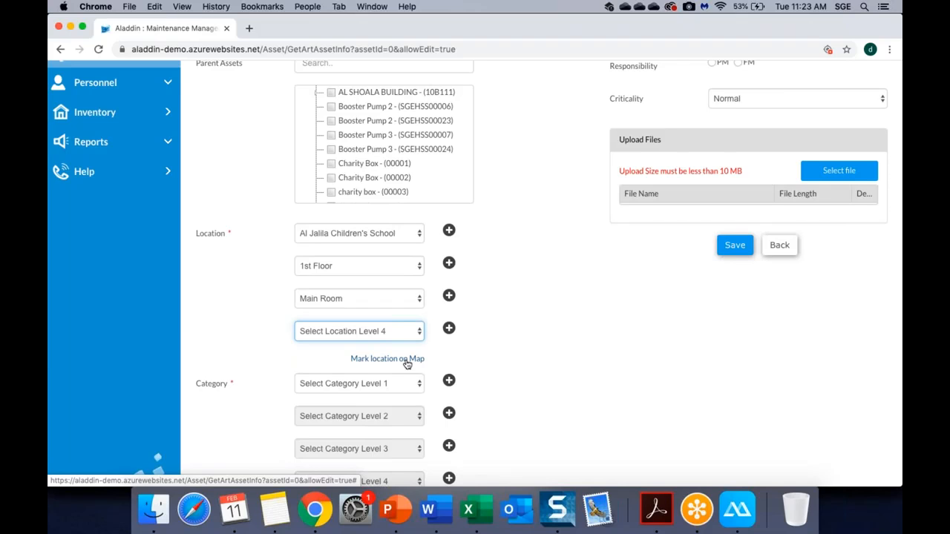
click(406, 359)
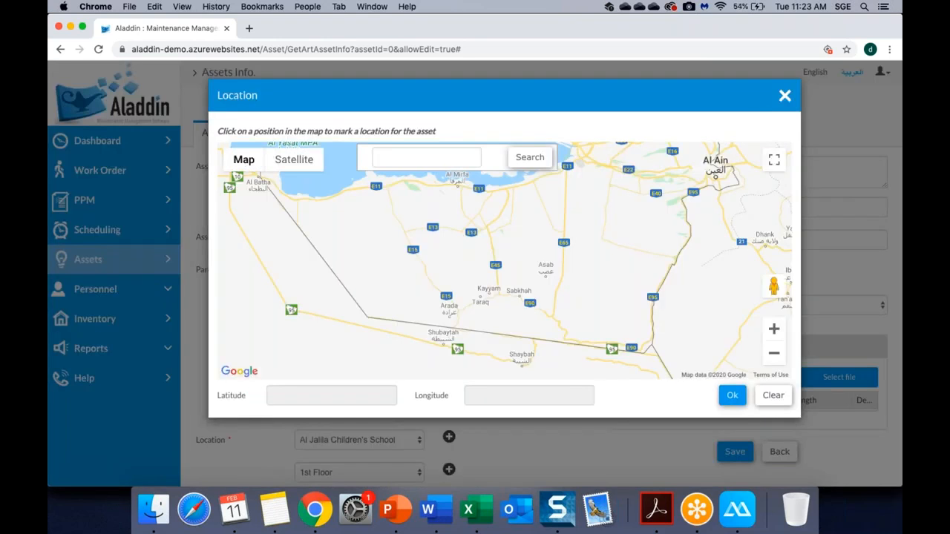
click(784, 96)
scroll(542, 362, down, 5)
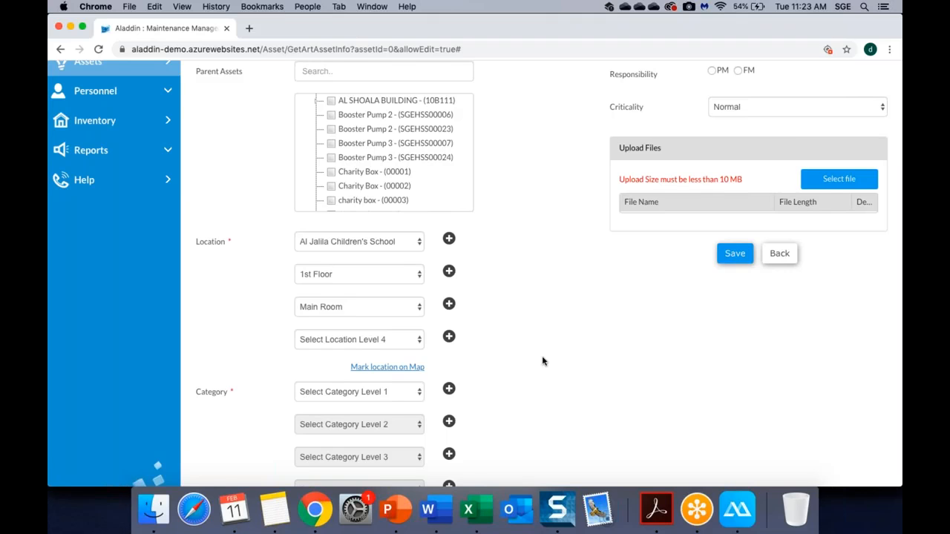
Choose Furniture as Category Level 1, leave the subcategory empty and keep status Active.
scroll(542, 361, down, 2)
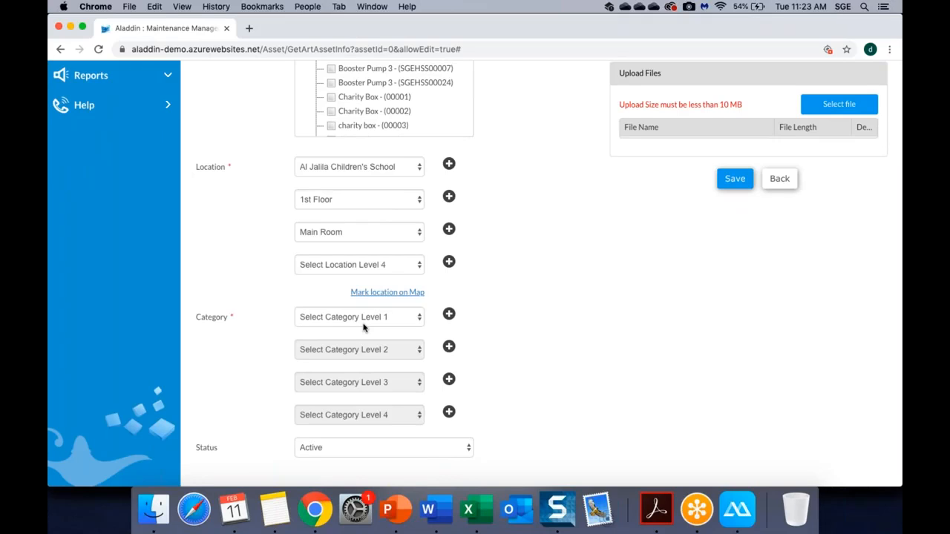
click(363, 327)
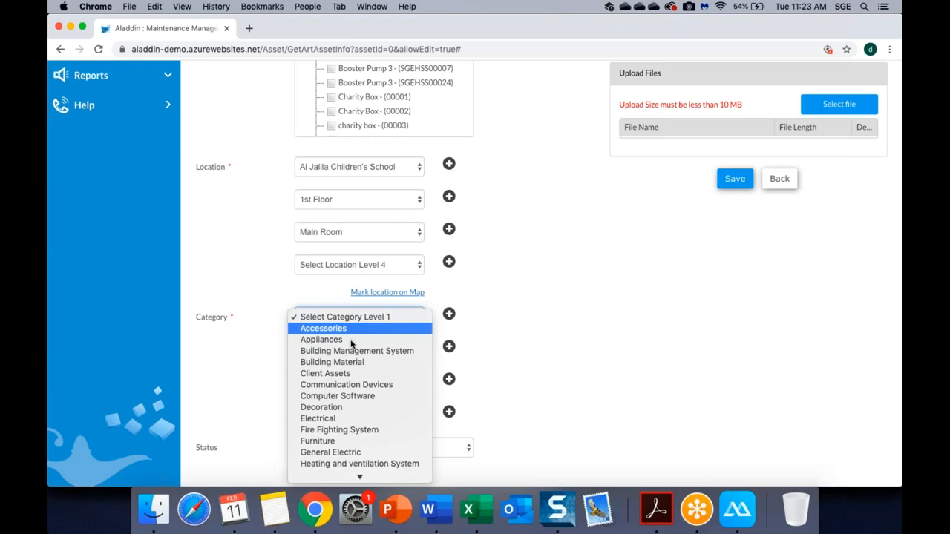
click(334, 448)
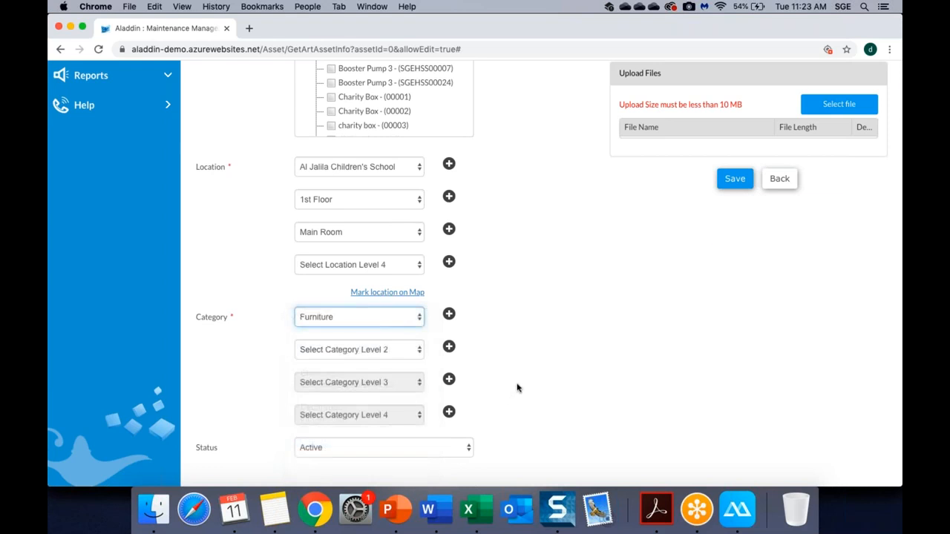
scroll(517, 386, up, 6)
scroll(480, 278, down, 7)
click(386, 318)
click(490, 326)
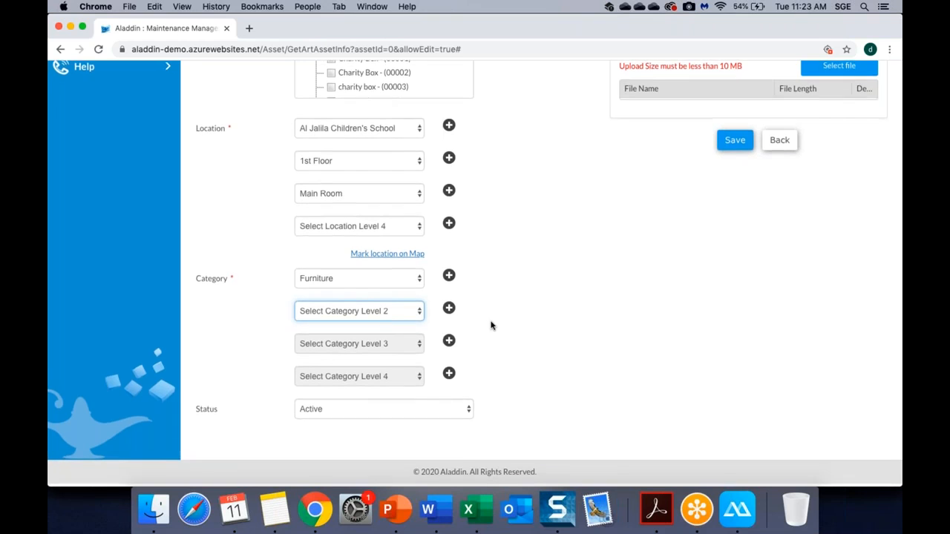
click(361, 411)
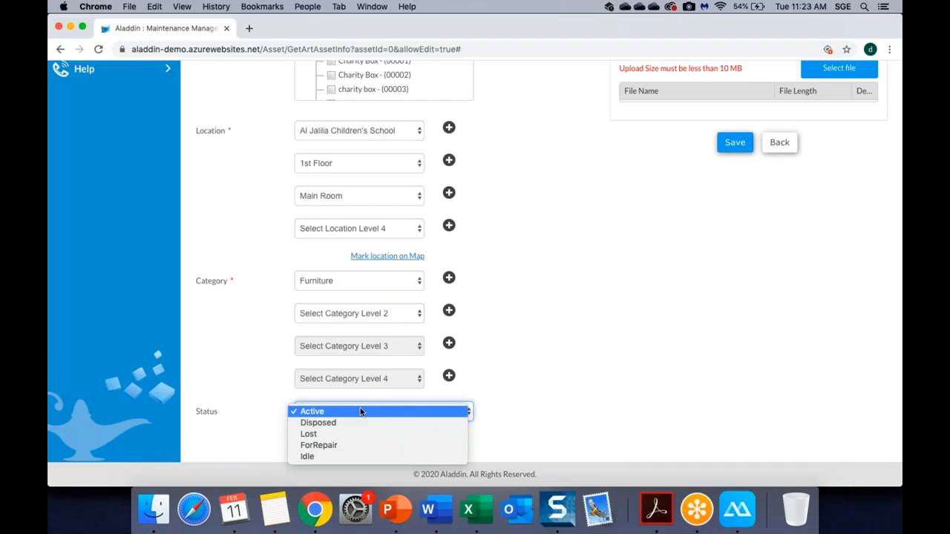
click(537, 413)
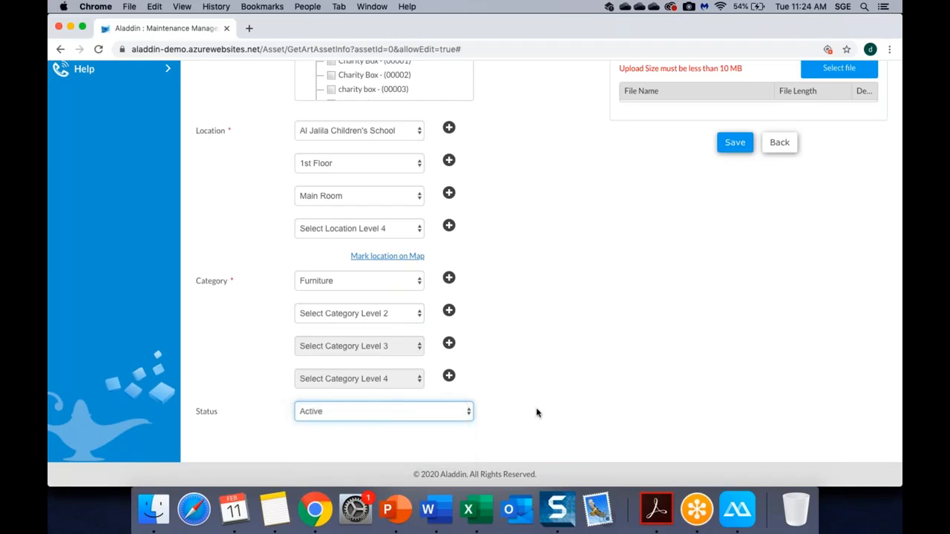
Look over the Chair asset's info form, then go to its Documents section.
scroll(537, 412, up, 5)
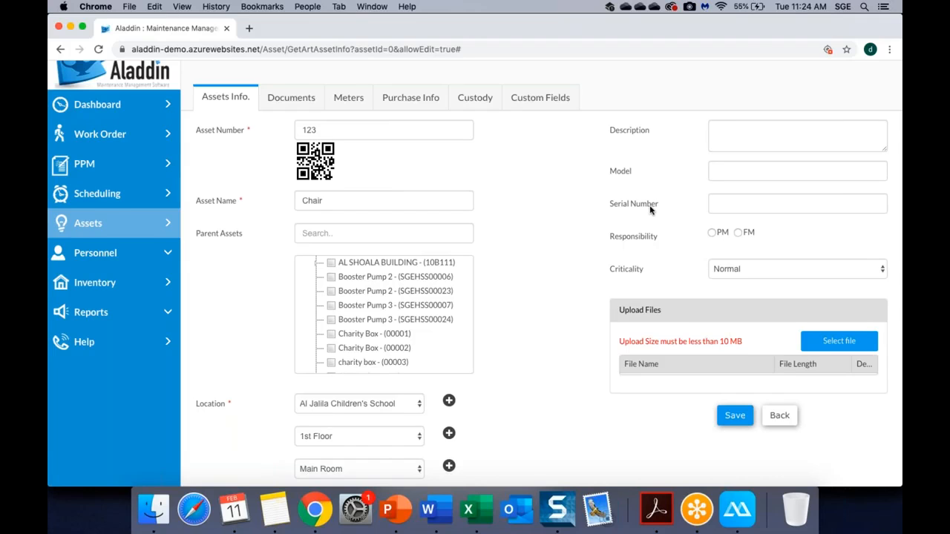
scroll(668, 192, down, 5)
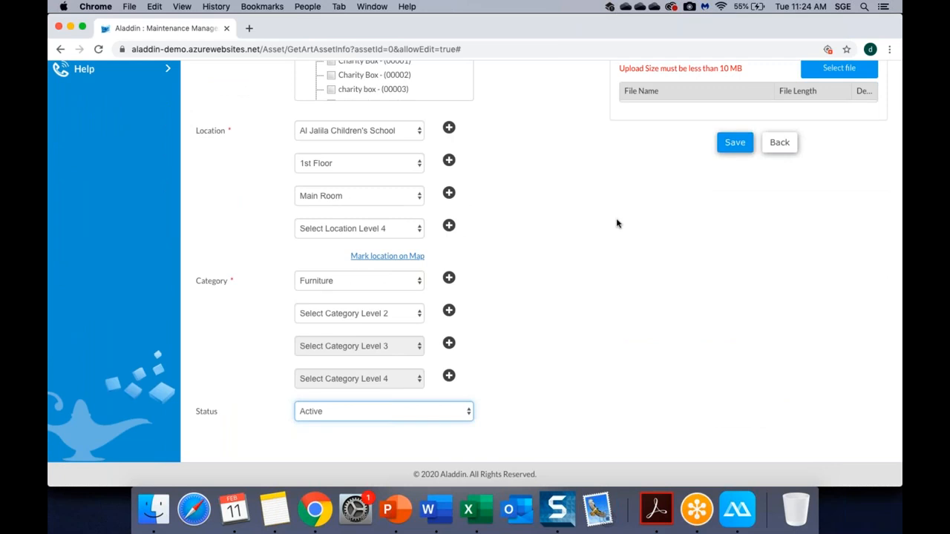
scroll(616, 222, up, 5)
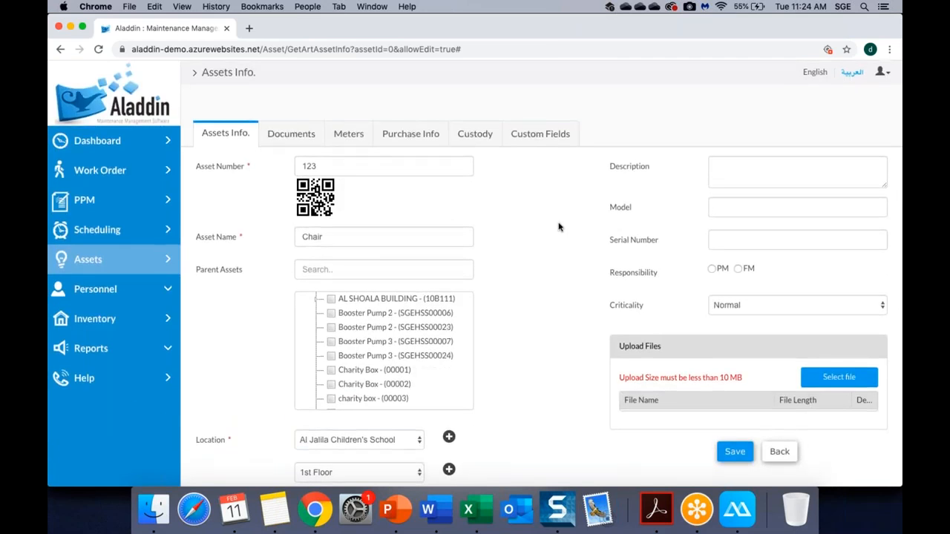
click(295, 132)
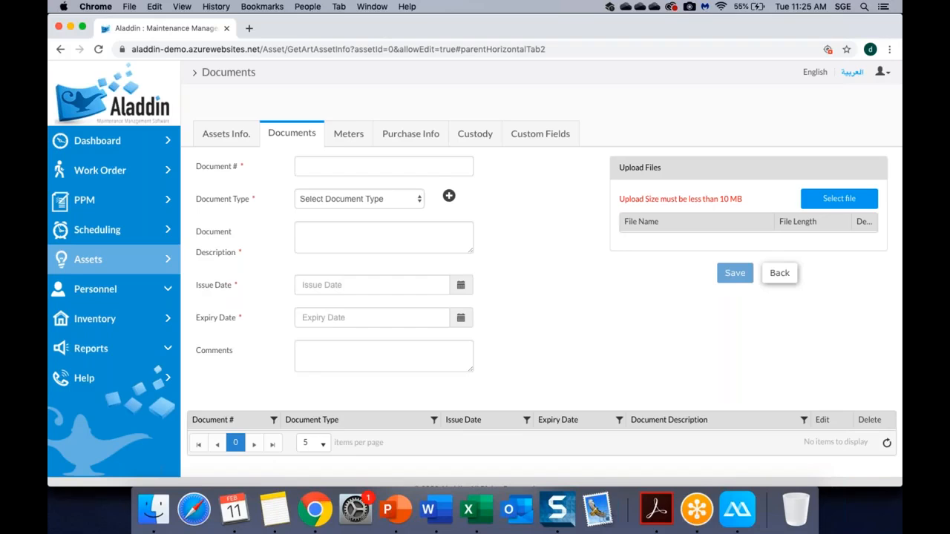
Pick Warranty as the document type and check the Issue and Expiry Date calendars.
click(359, 200)
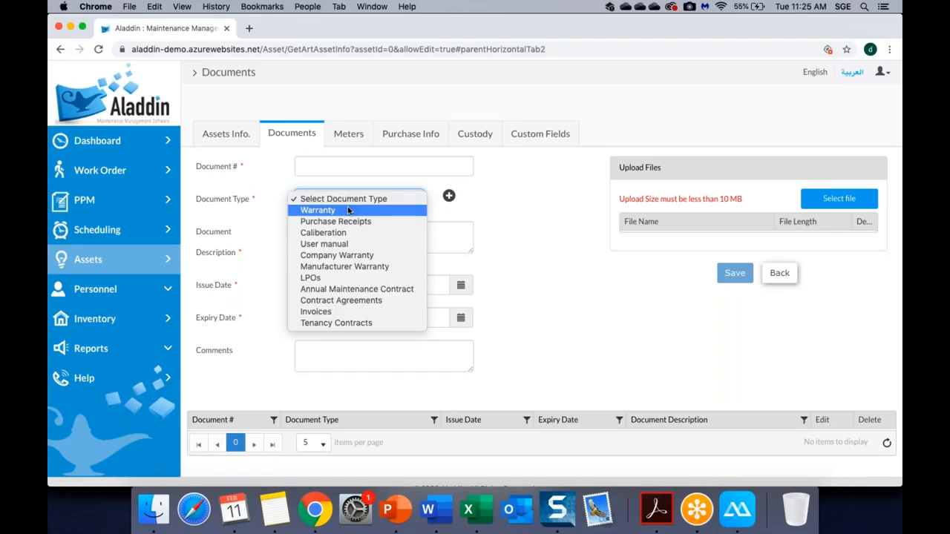
click(348, 211)
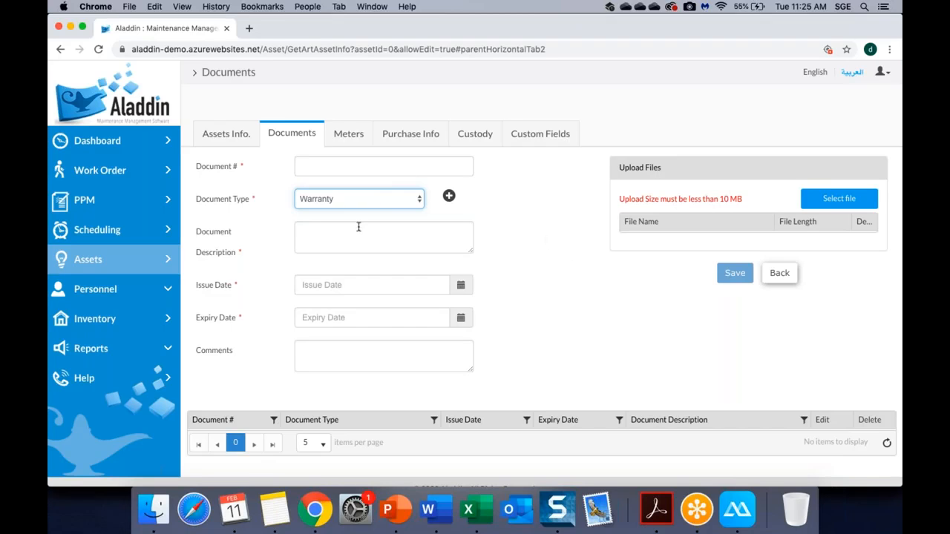
click(320, 313)
click(381, 281)
click(578, 255)
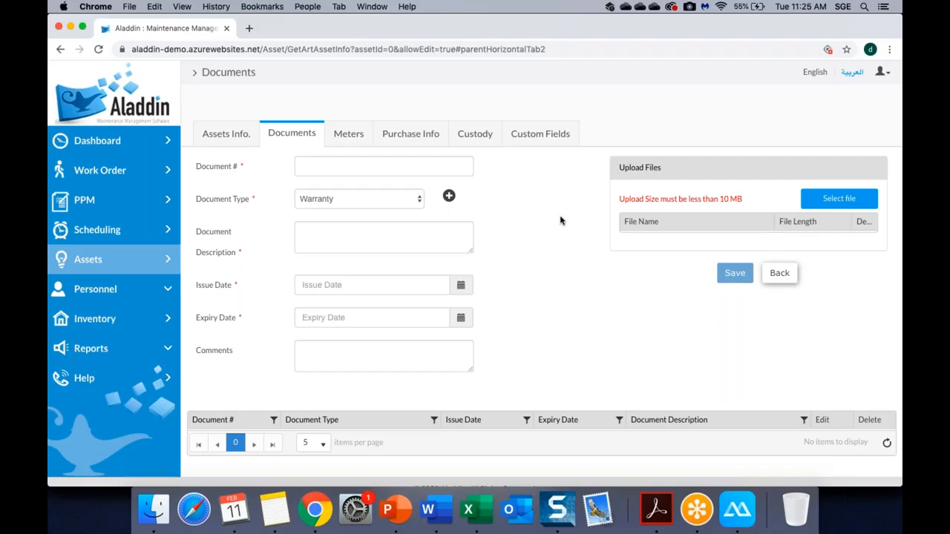
Review the document types list and its edit dialog unchanged, then show the asset's meters.
click(411, 199)
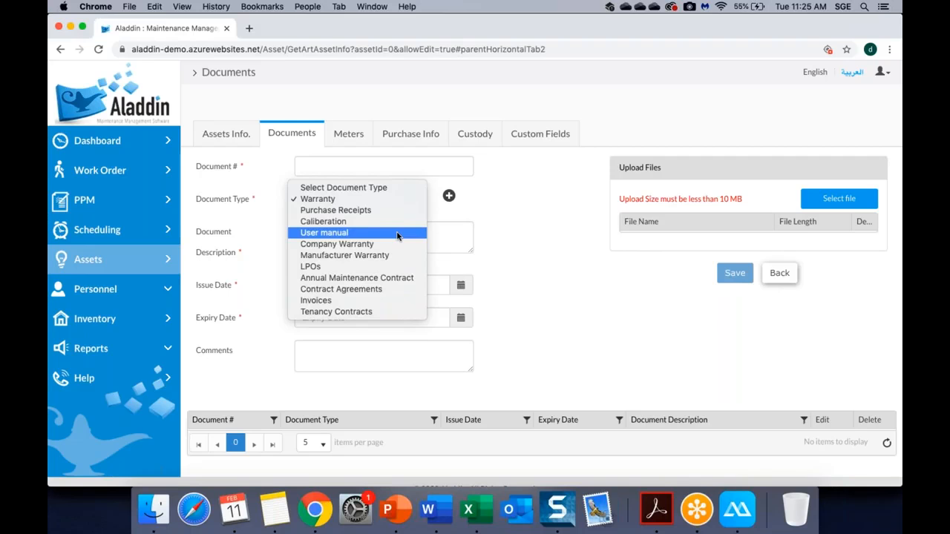
click(496, 225)
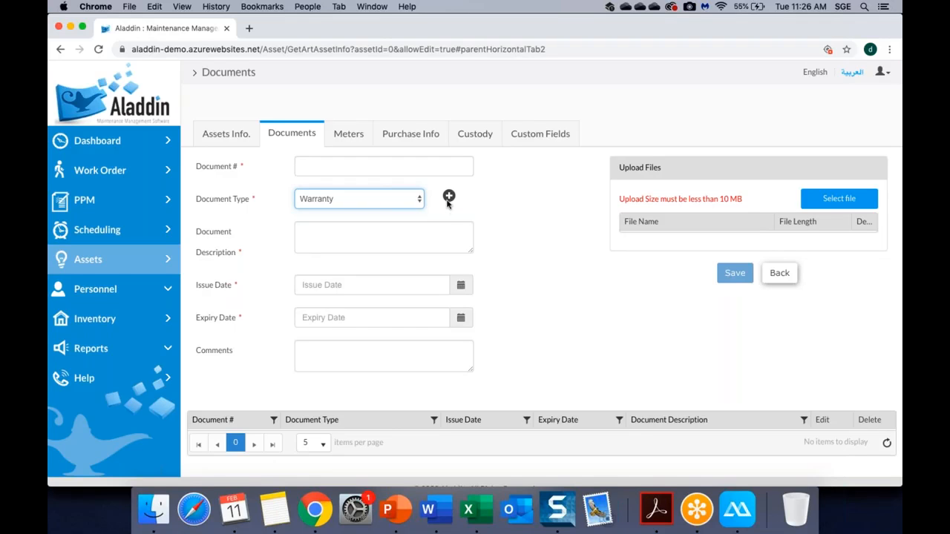
click(449, 197)
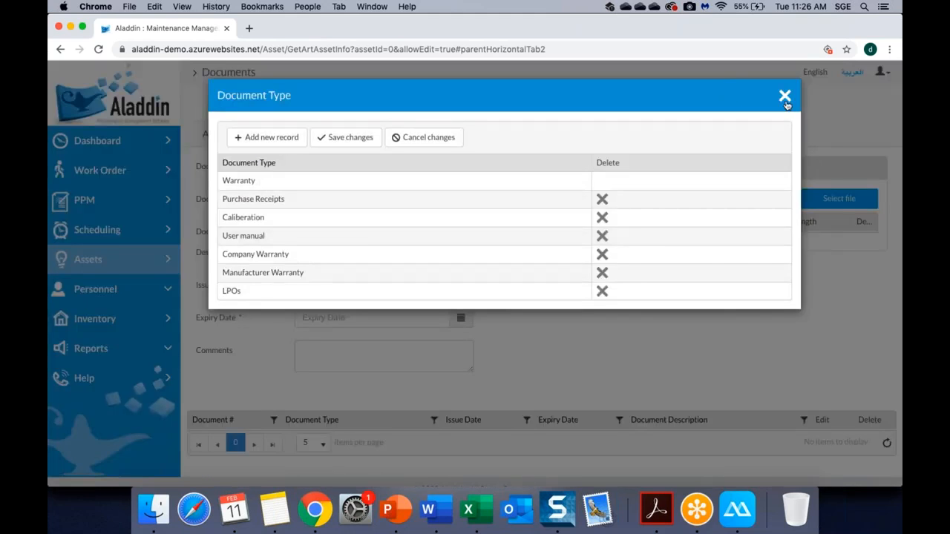
click(784, 95)
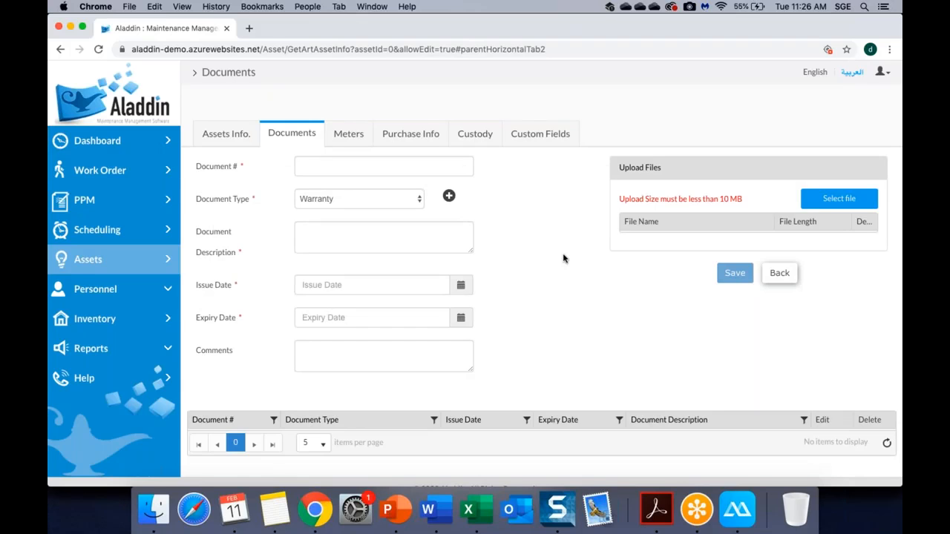
click(344, 140)
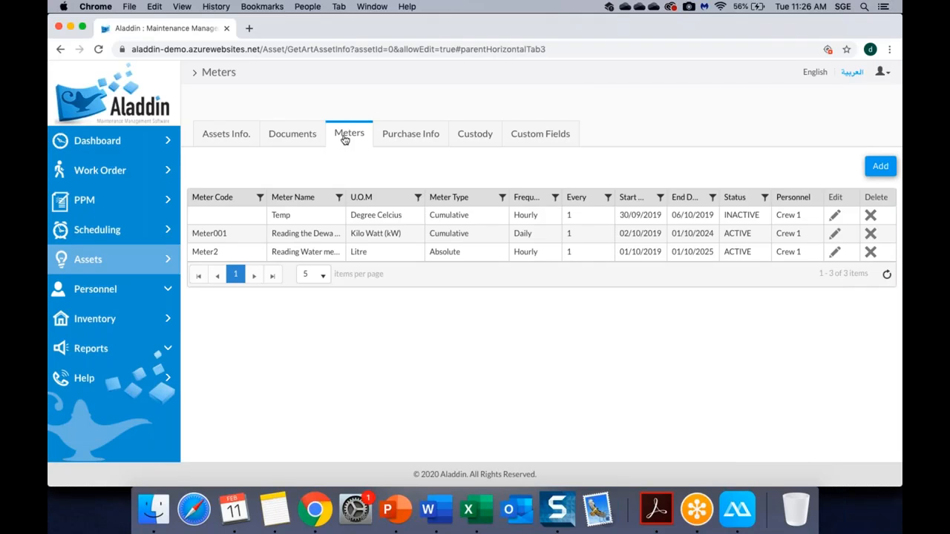
Show the Chair asset's Purchase Info section with its empty cost, supplier and invoice fields.
click(402, 141)
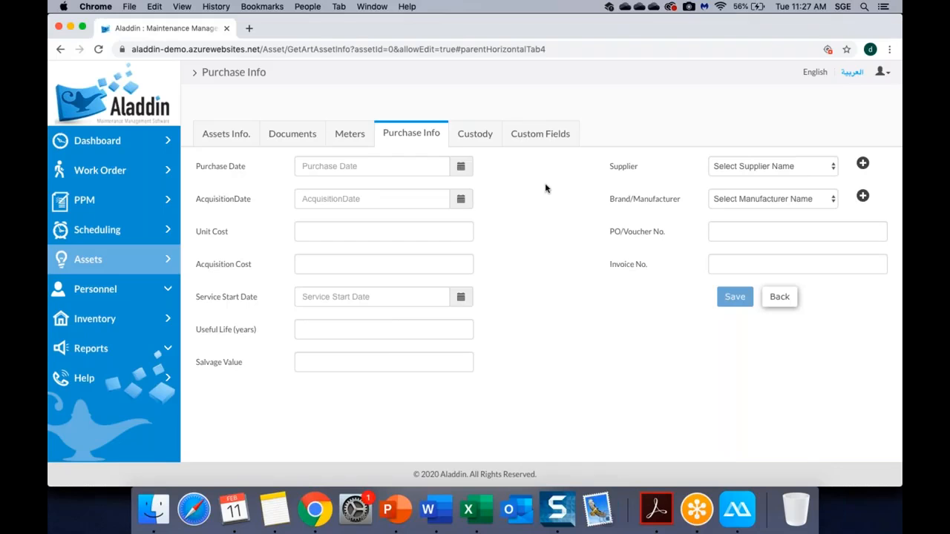
Show the Chair asset's Custody section with empty custodian and date assigned.
click(487, 135)
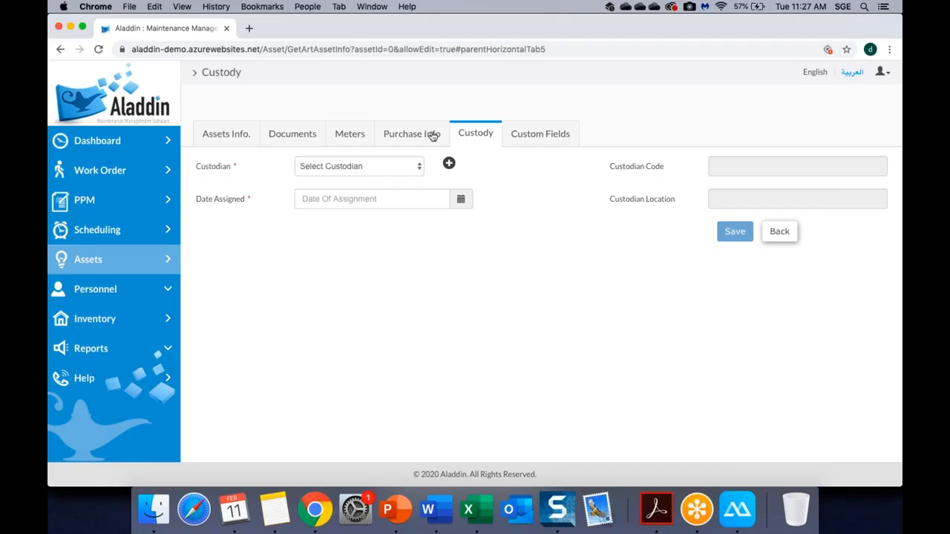
Show the Chair asset's Custom Fields section with Weight and fields 2–10 empty.
click(539, 135)
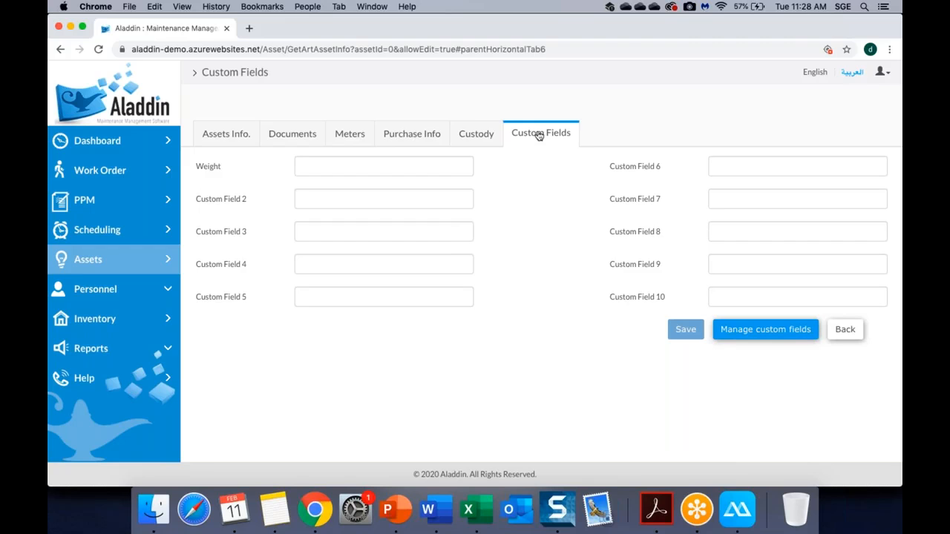
Rename Custom Field 2 to Color and save the custom field names.
click(740, 330)
click(288, 200)
drag(286, 199, 226, 199)
text(Color)
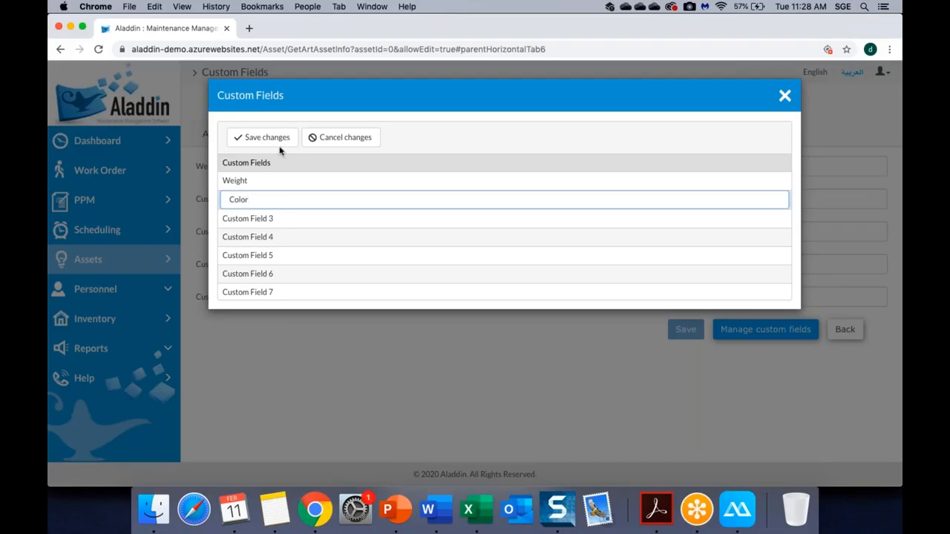
click(280, 141)
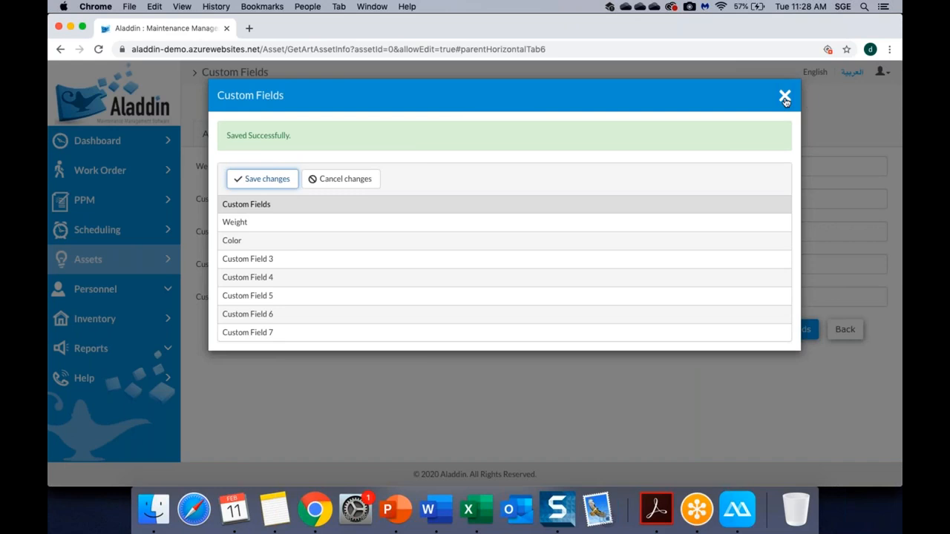
click(785, 97)
Enter Black as the chair's Color value, then return to the asset list.
click(339, 199)
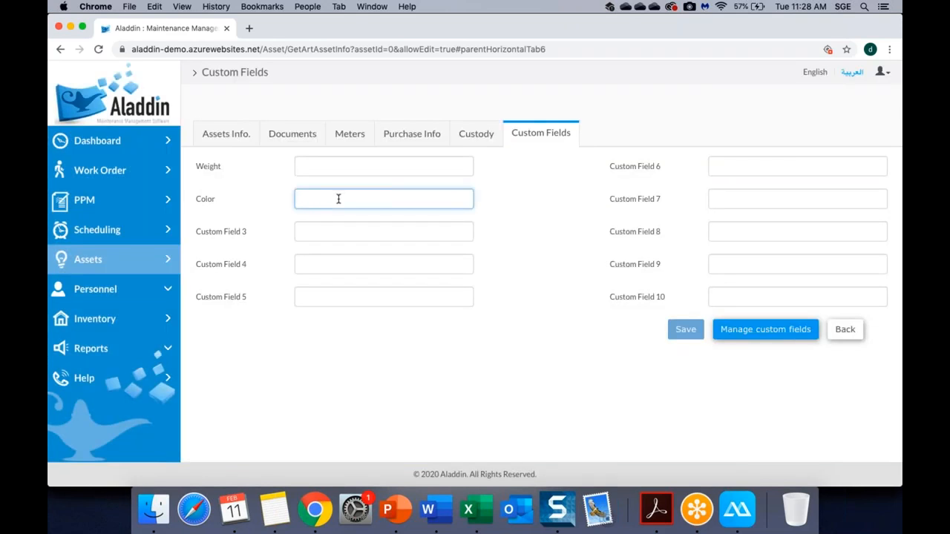
text(Black)
click(111, 265)
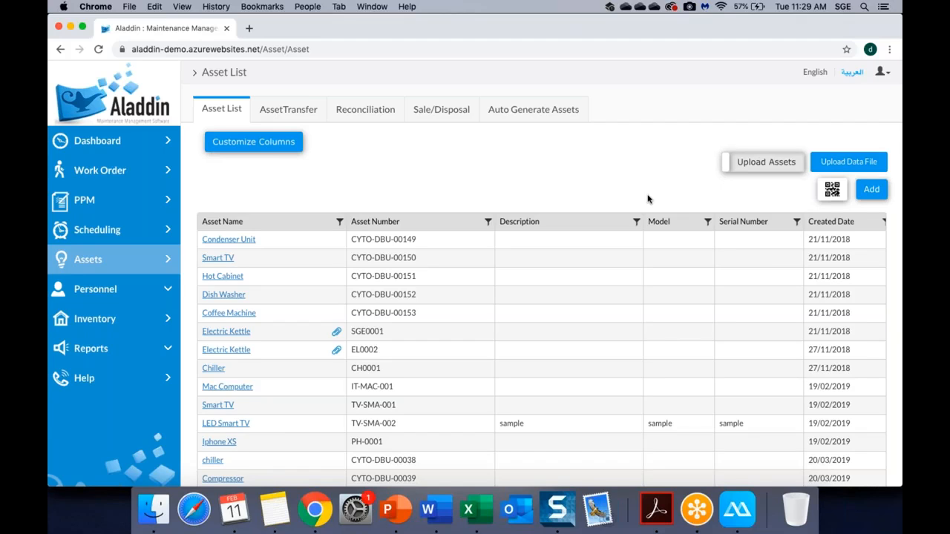
Open the Condenser Unit asset and review its depreciation and purchase details.
click(236, 240)
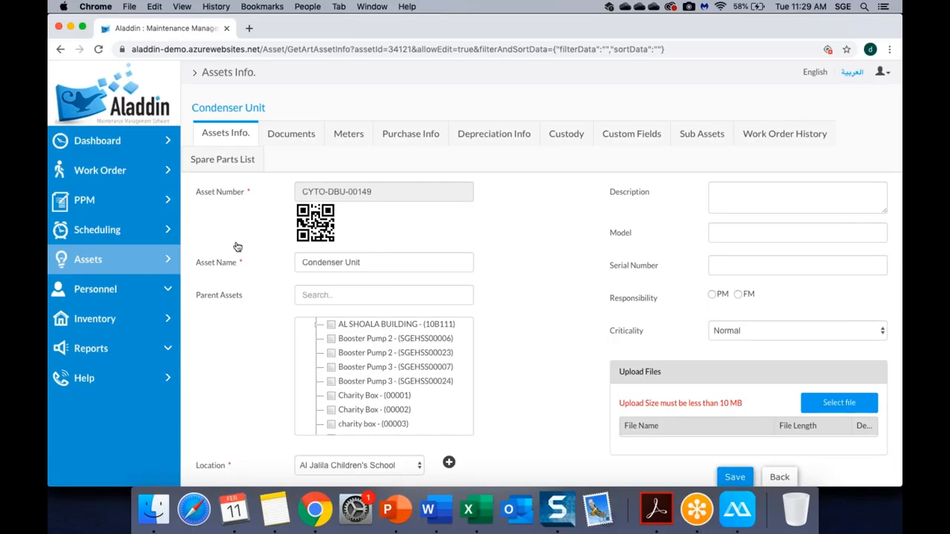
click(491, 144)
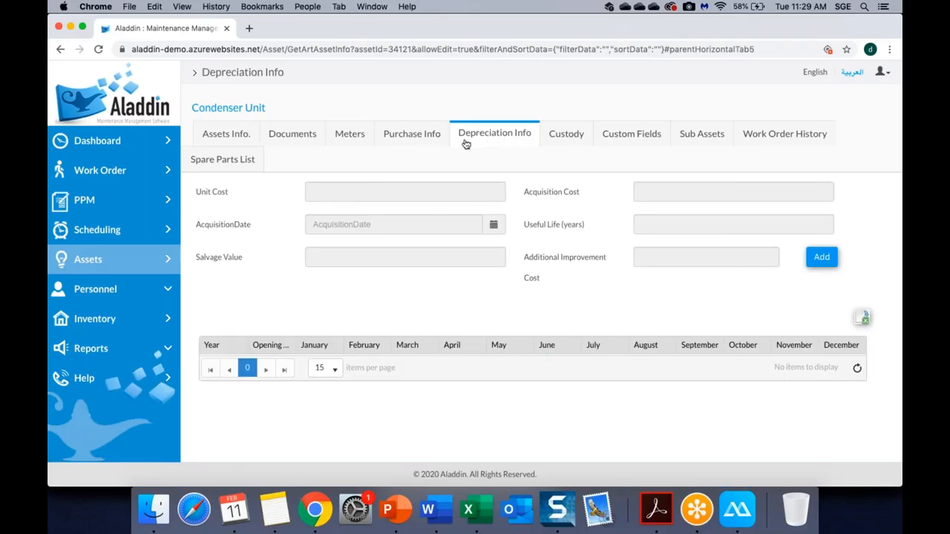
click(433, 134)
click(512, 137)
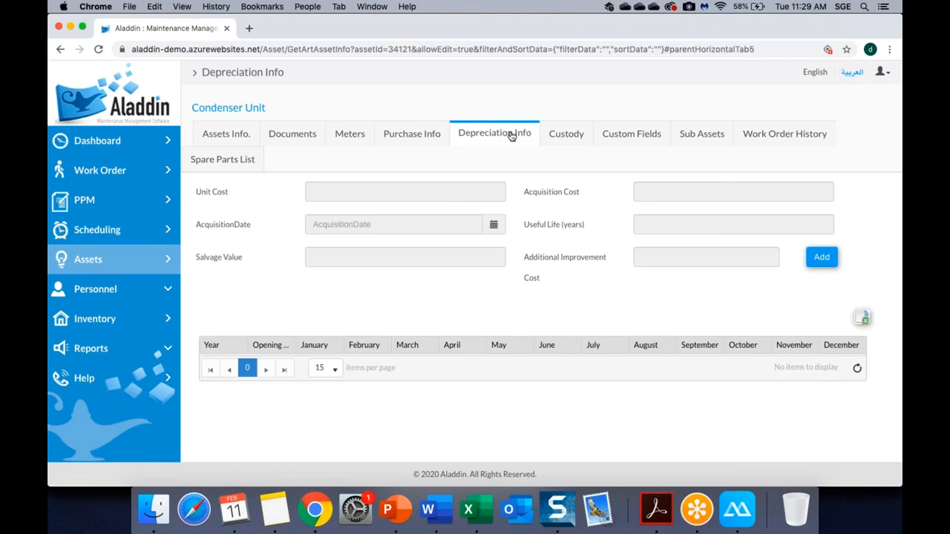
Check the Condenser Unit's sub-assets, work order history and spare parts, then reopen it from the asset list.
click(700, 139)
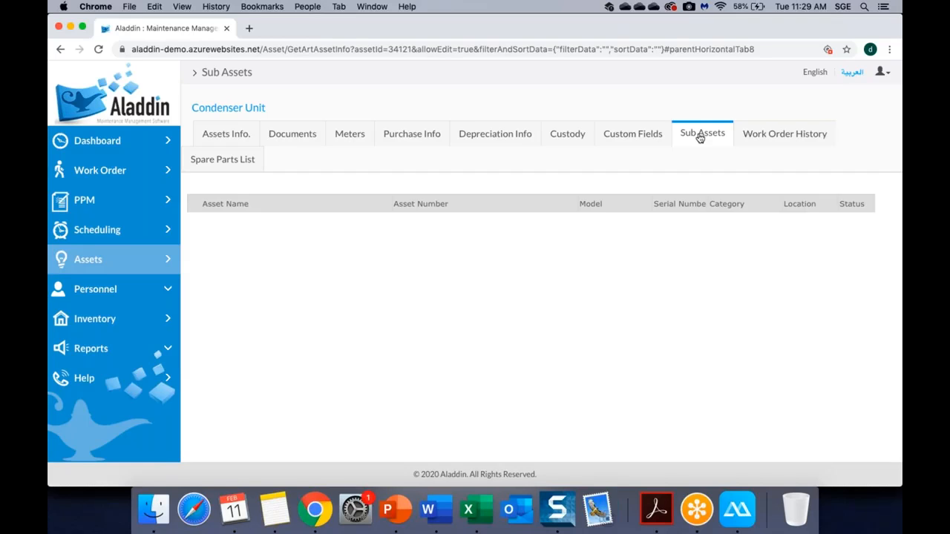
click(786, 139)
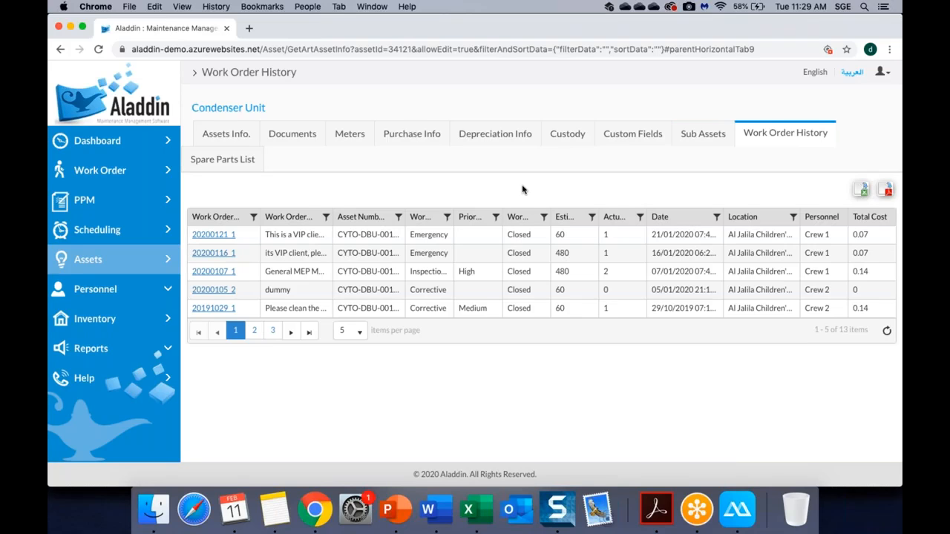
click(222, 167)
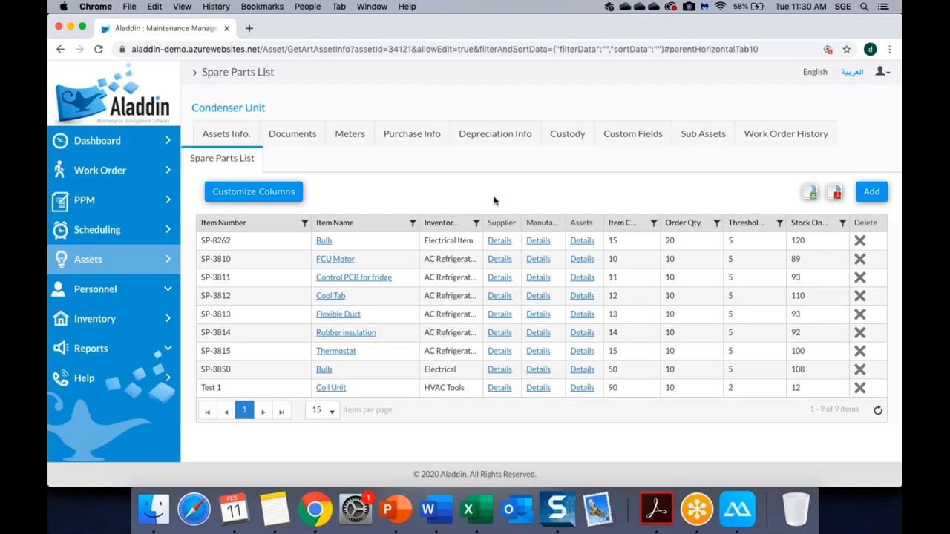
click(146, 264)
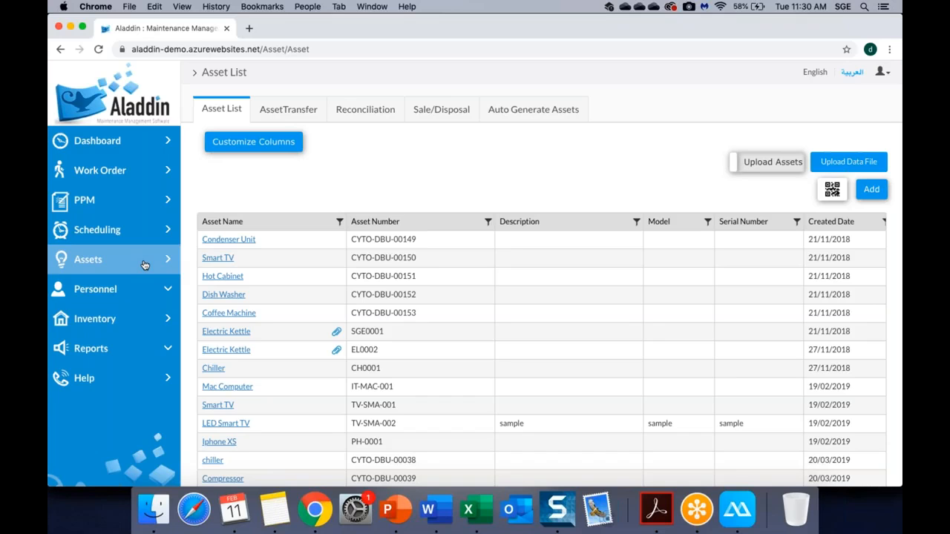
click(245, 244)
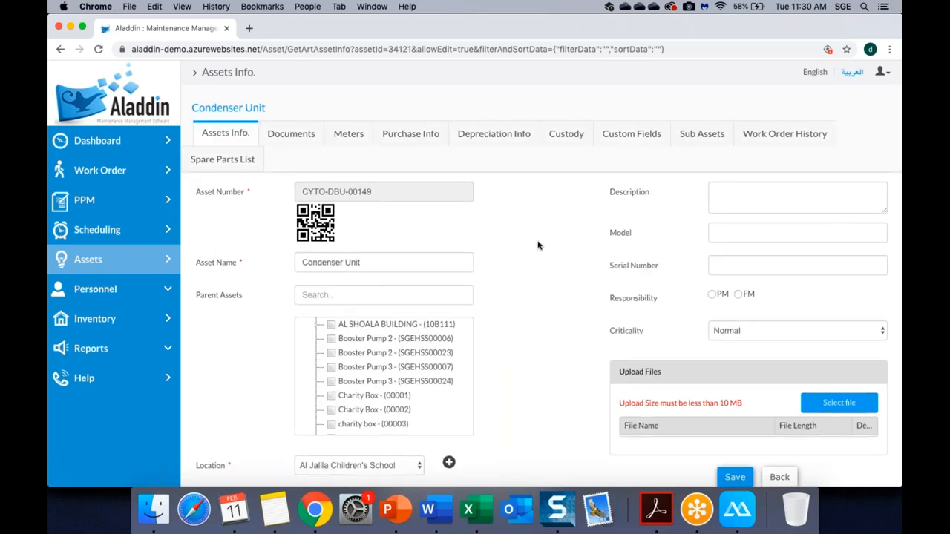
scroll(538, 245, down, 3)
click(425, 191)
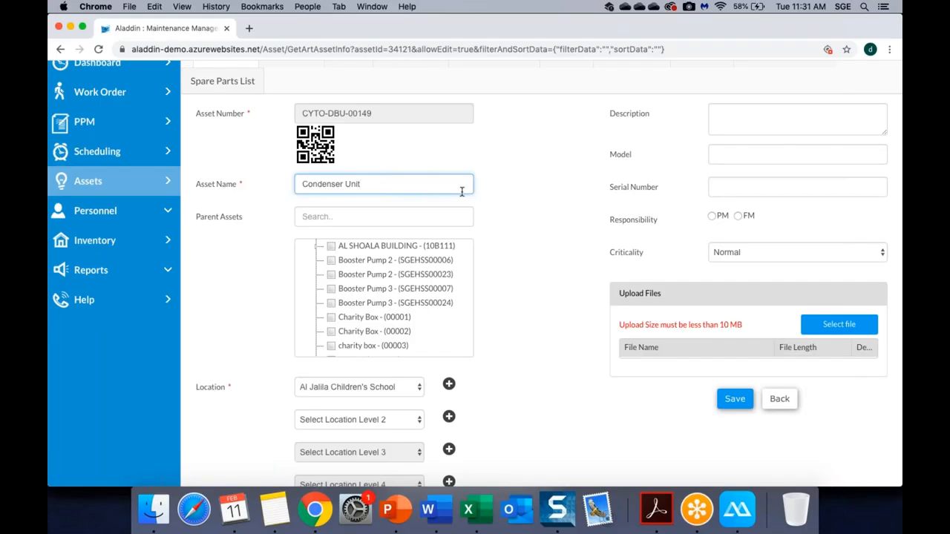
scroll(519, 222, up, 3)
click(145, 255)
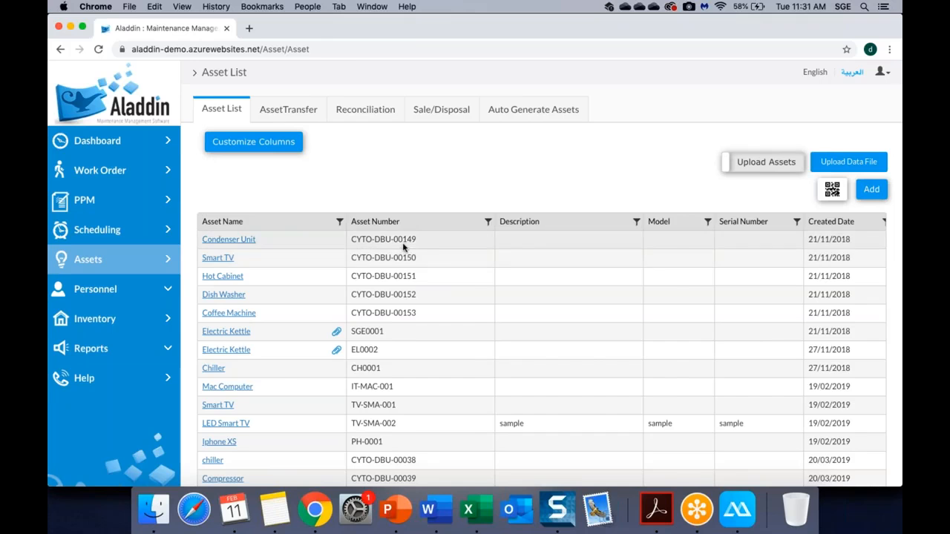
scroll(403, 247, right, 15)
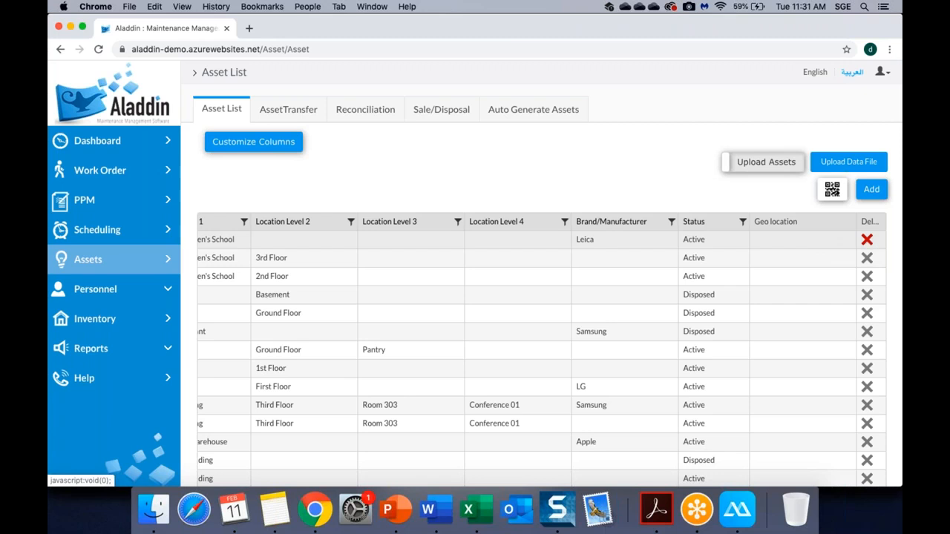
click(867, 239)
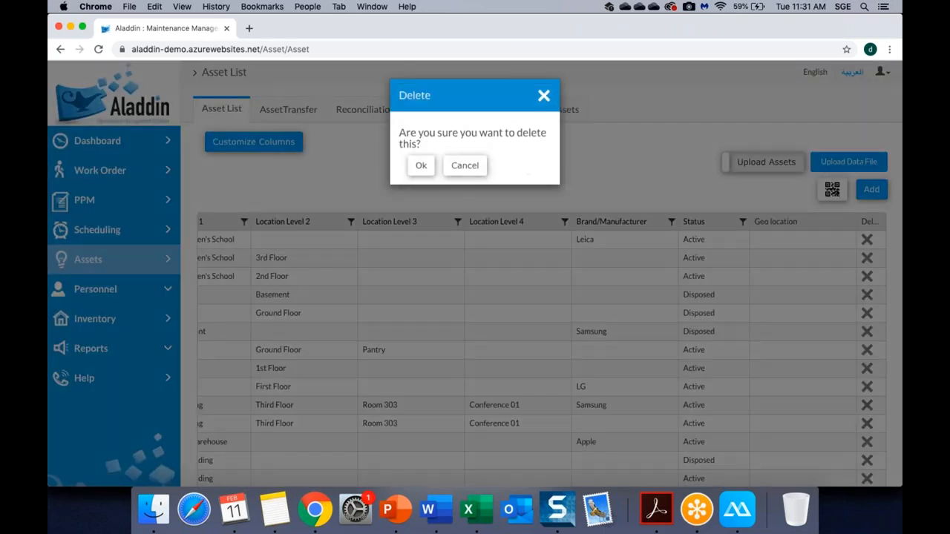
click(427, 171)
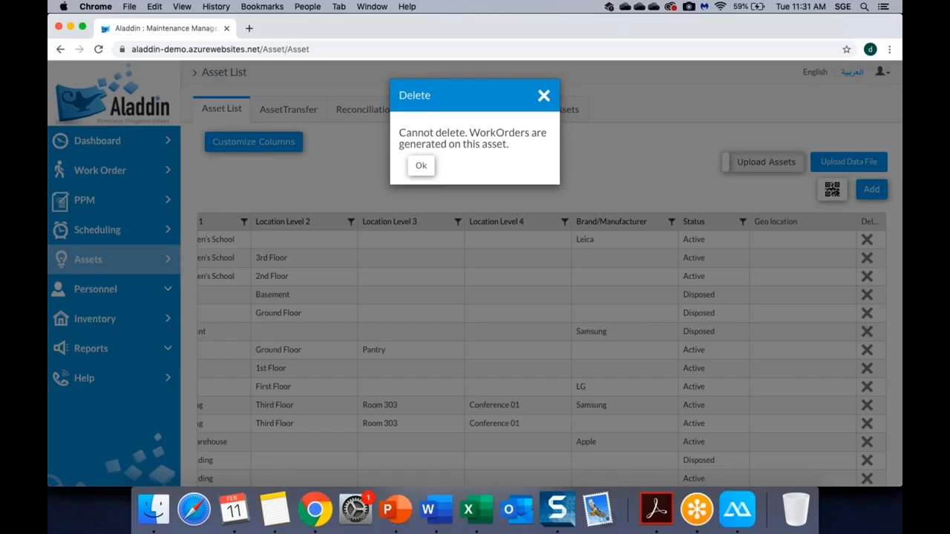
click(543, 95)
scroll(528, 251, left, 10)
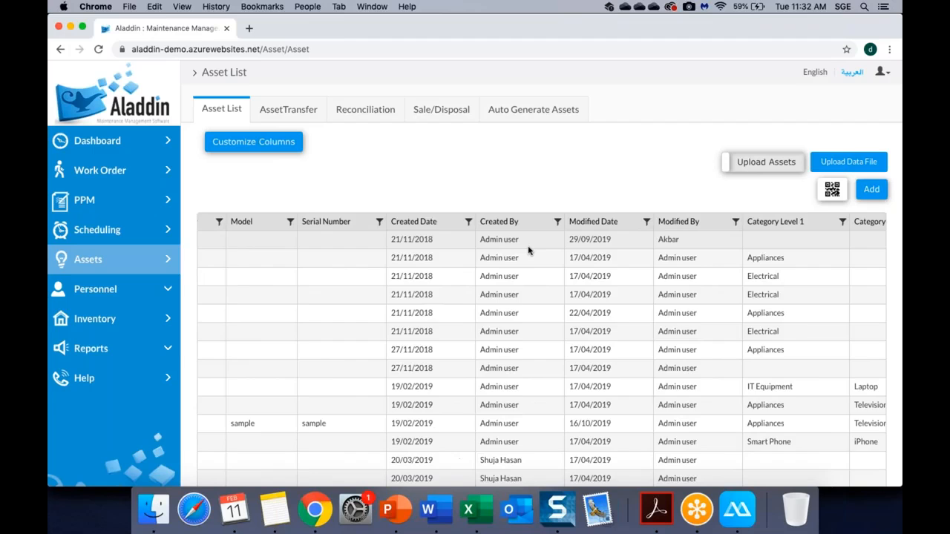
scroll(853, 259, right, 10)
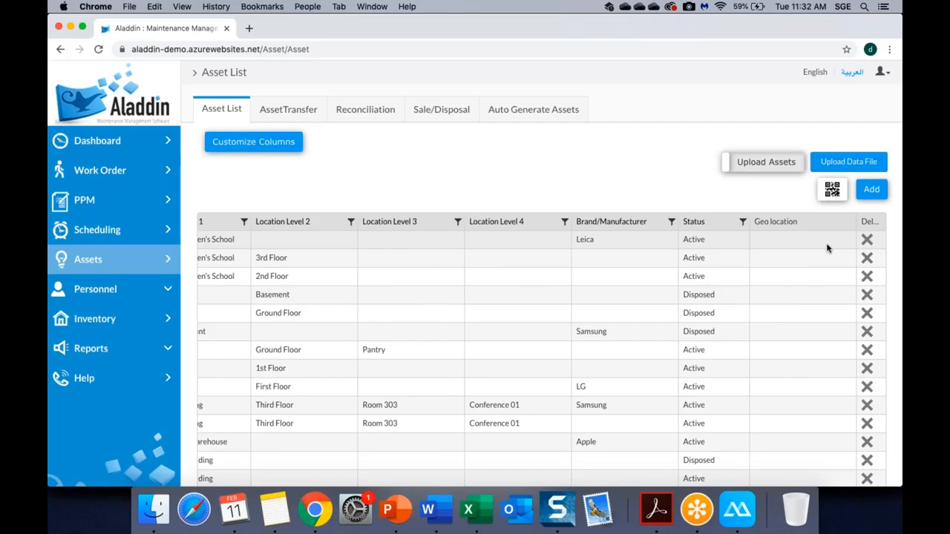
scroll(827, 248, left, 10)
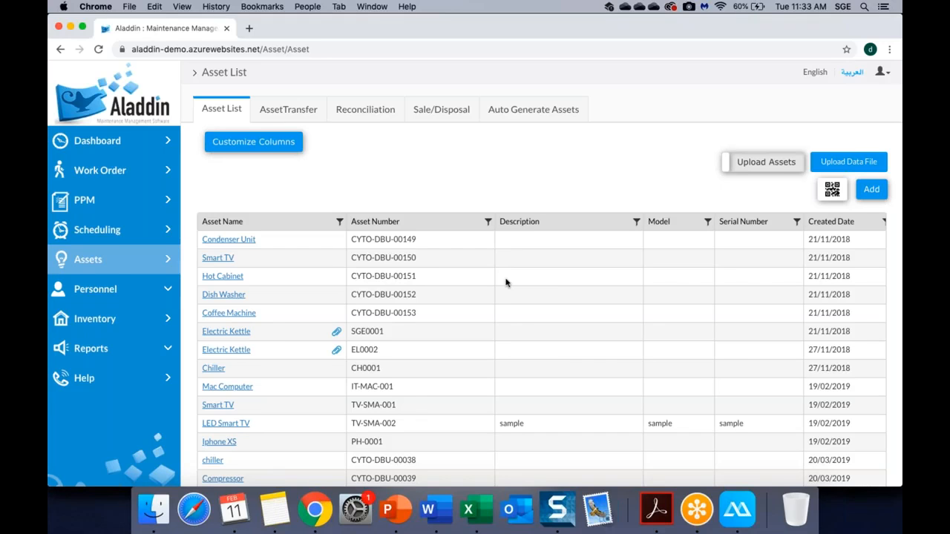
scroll(505, 282, down, 2)
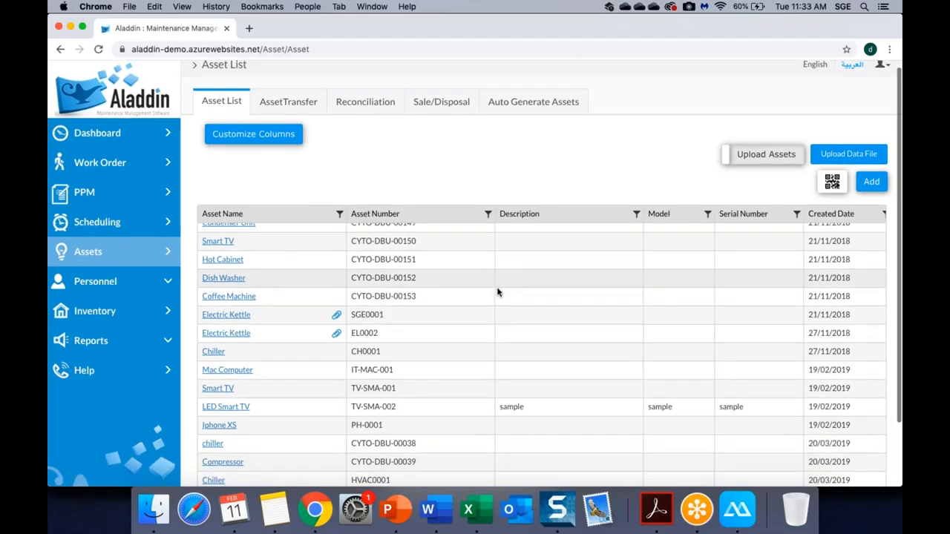
scroll(497, 291, down, 3)
scroll(520, 282, up, 5)
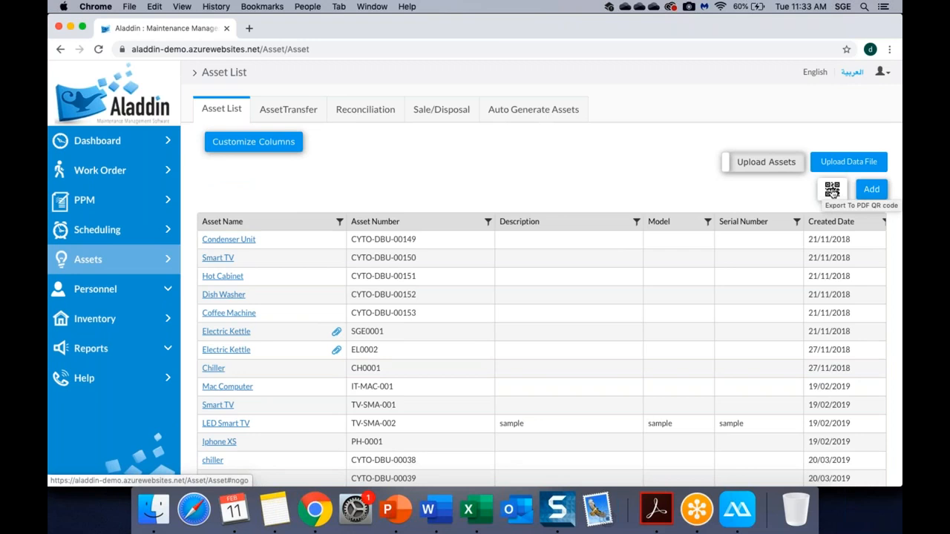
Filter the asset list by Asset Number CYTO-DBU-00149, copied from the first row.
drag(417, 239, 350, 239)
key(super+c)
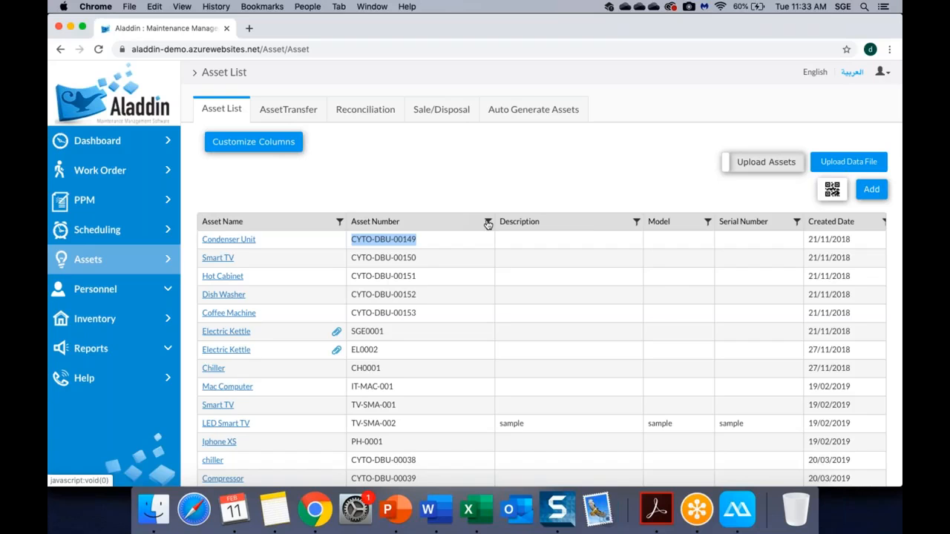
click(487, 221)
key(super+v)
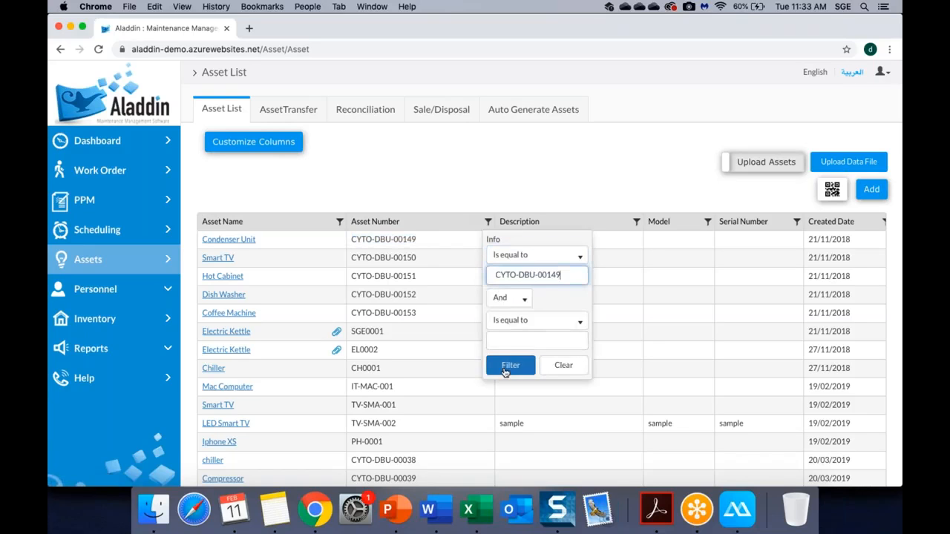
click(510, 365)
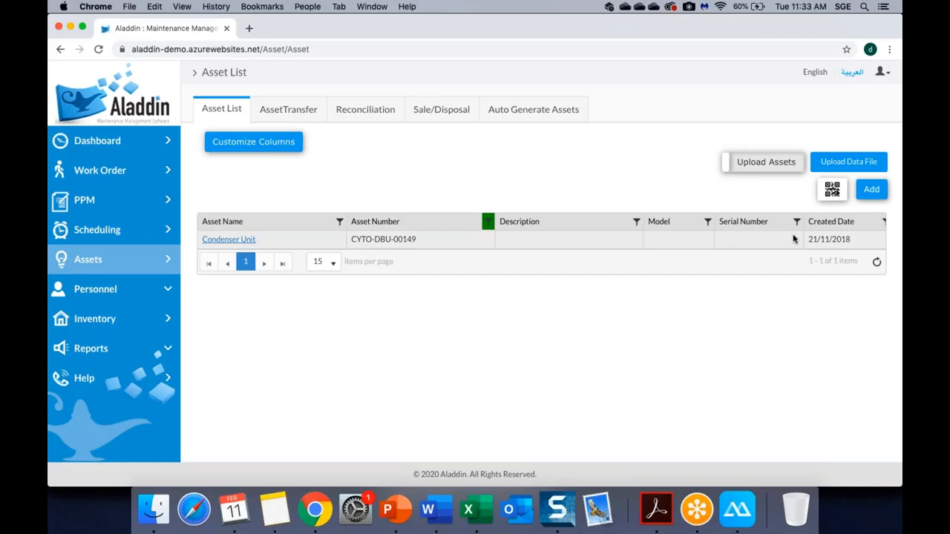
Generate the asset QR code, download it, and open the resulting PDF.
click(831, 189)
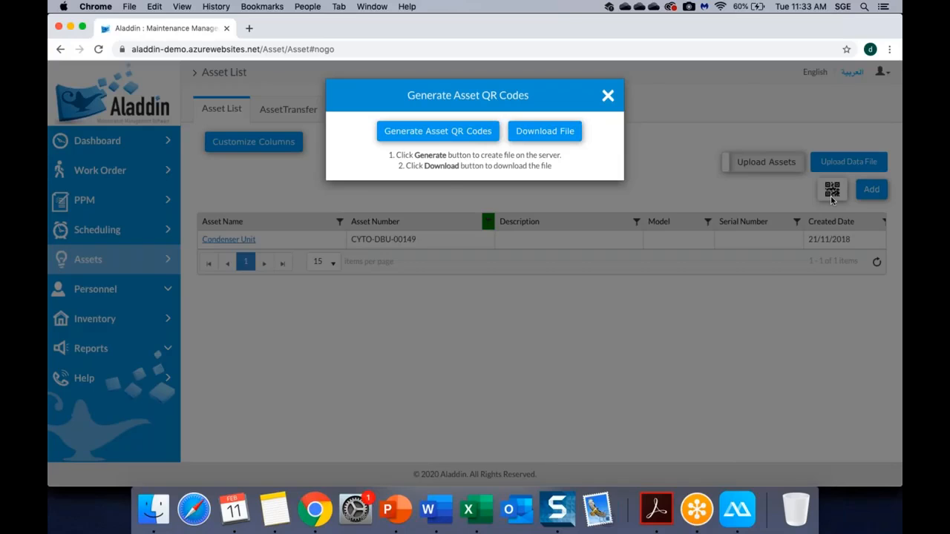
click(437, 138)
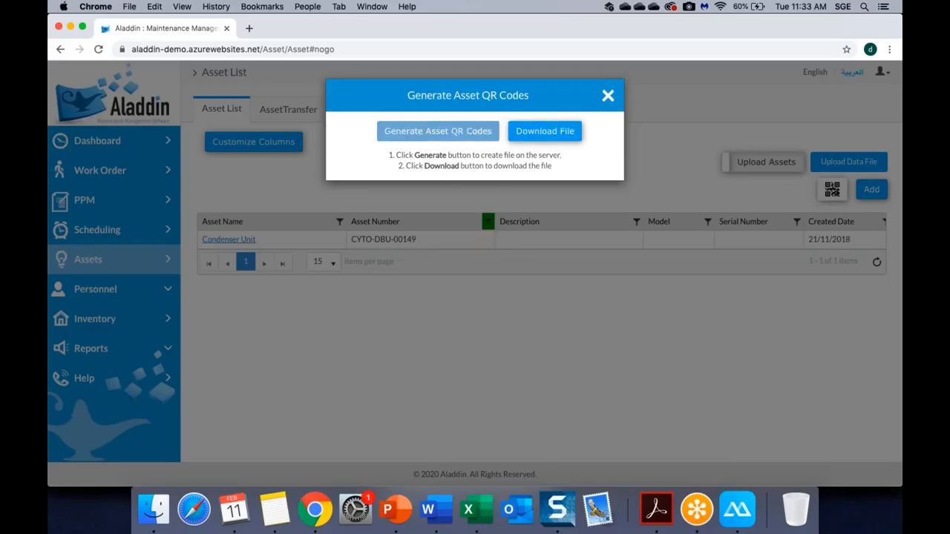
click(545, 134)
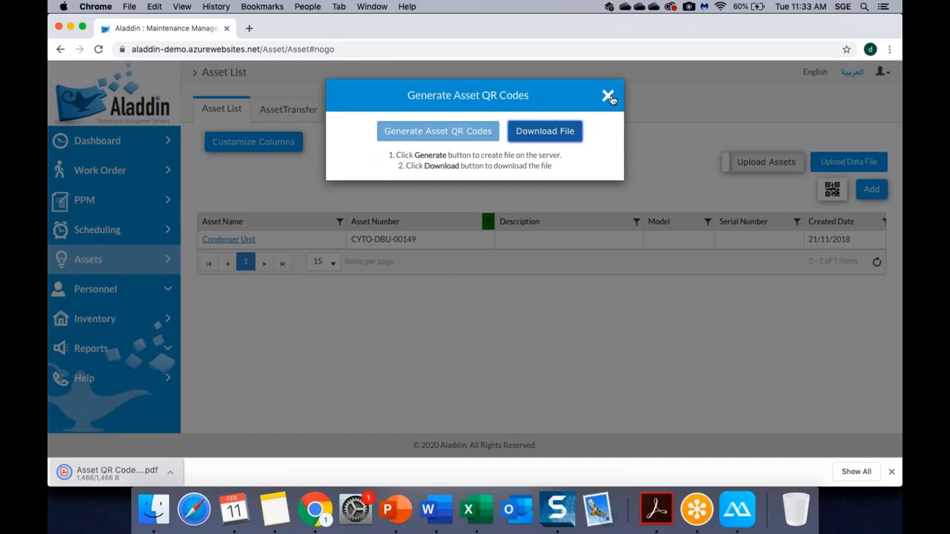
click(117, 472)
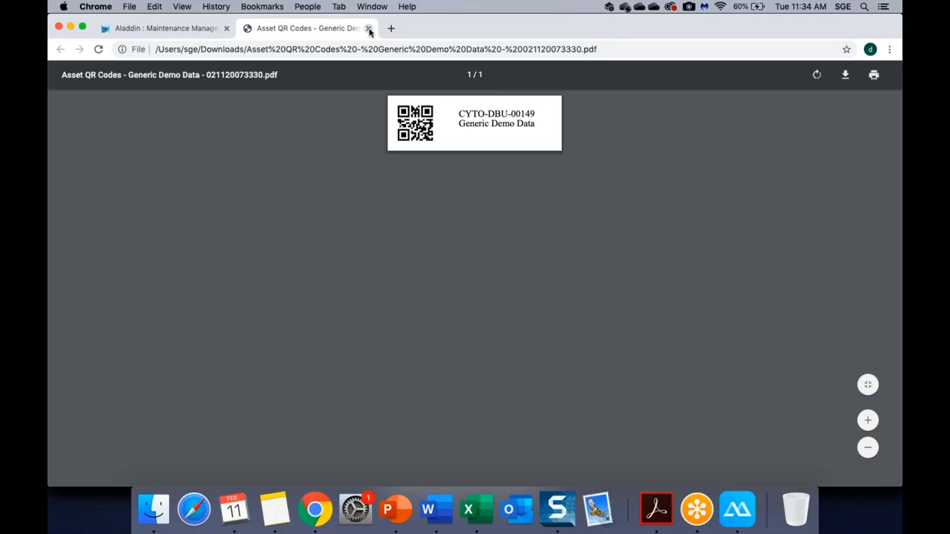
Close the QR code PDF and generator dialog, then show the 13 AssetTransfer records.
click(370, 31)
right_click(607, 95)
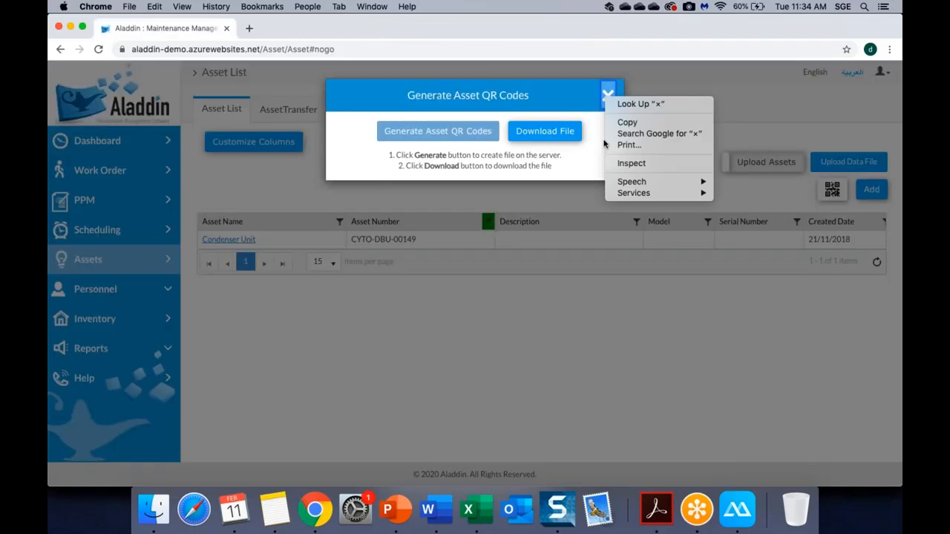
click(631, 73)
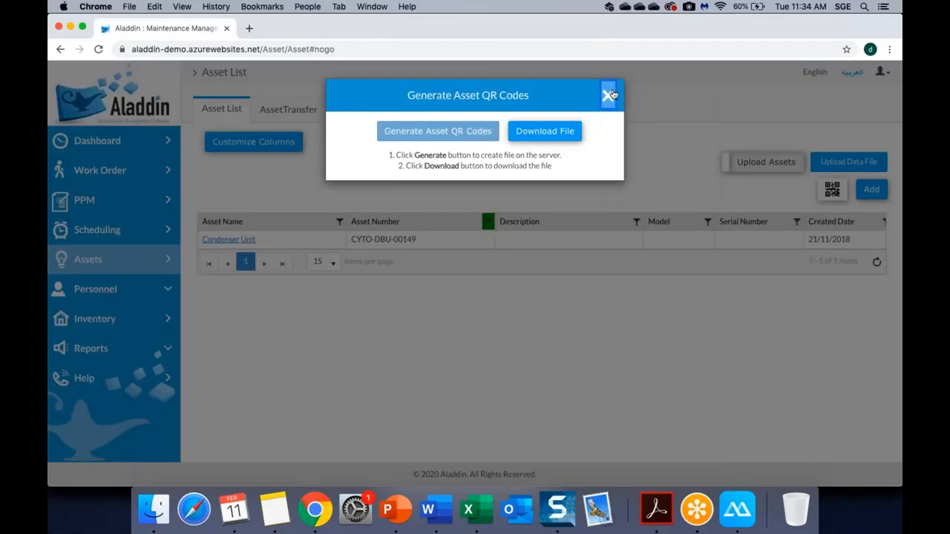
click(608, 95)
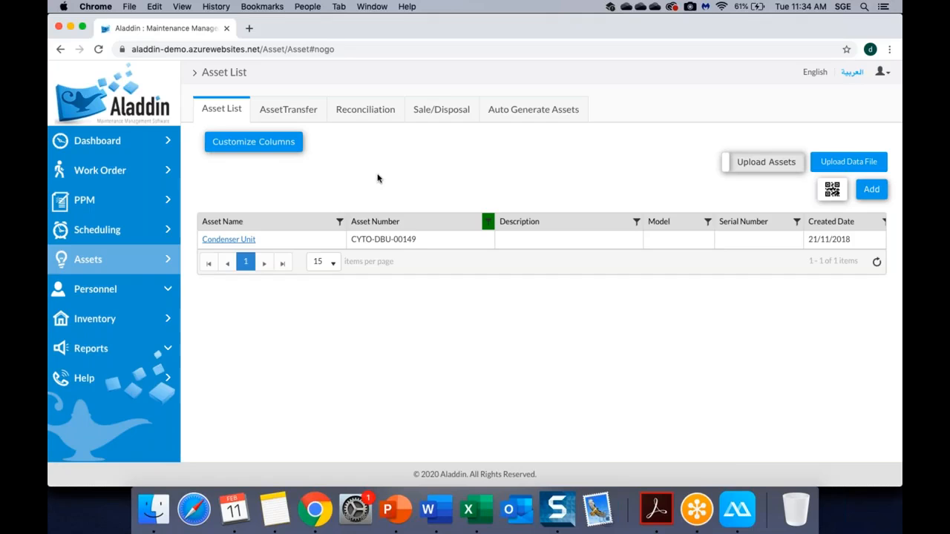
click(301, 115)
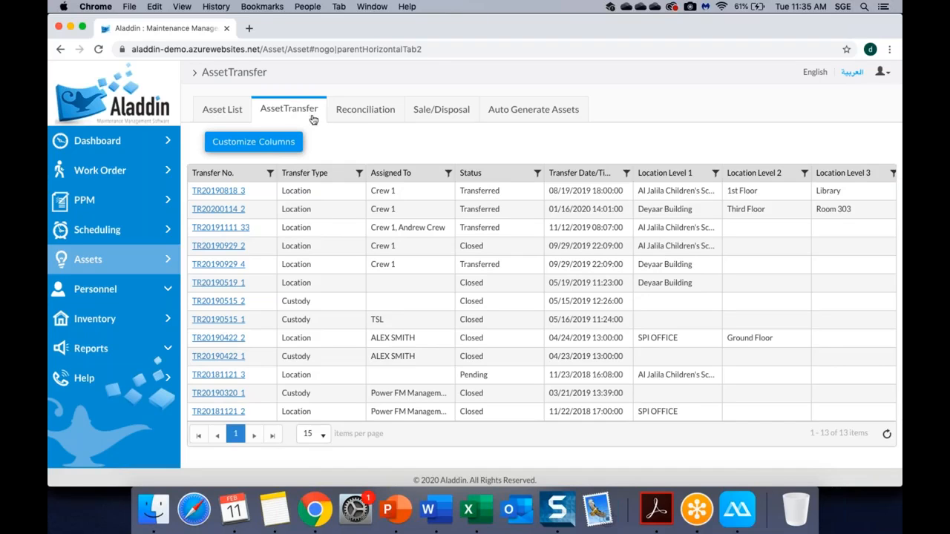
Switch to the Reconciliation tab in the Assets module.
click(366, 111)
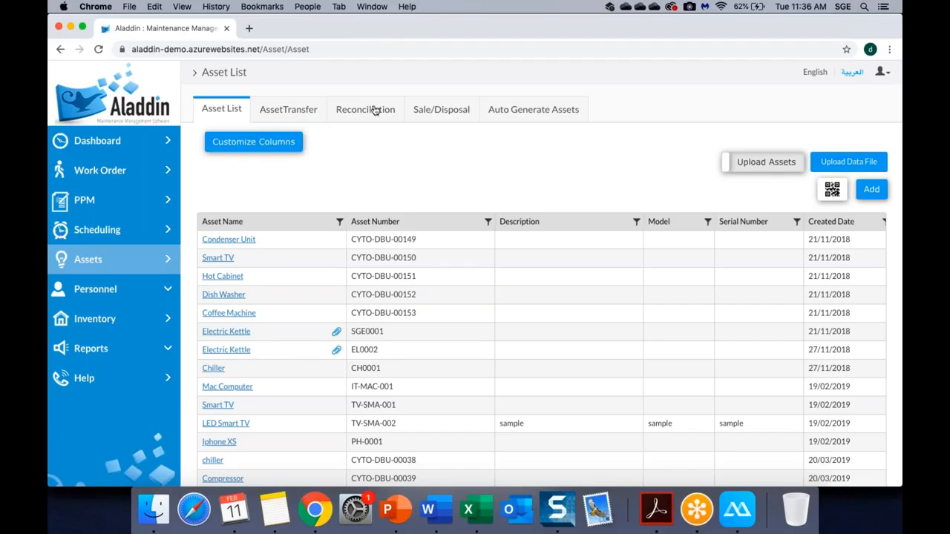
Bring up the Reconciliation tab showing 8 reconciliations with asset counts and discrepancies.
click(376, 109)
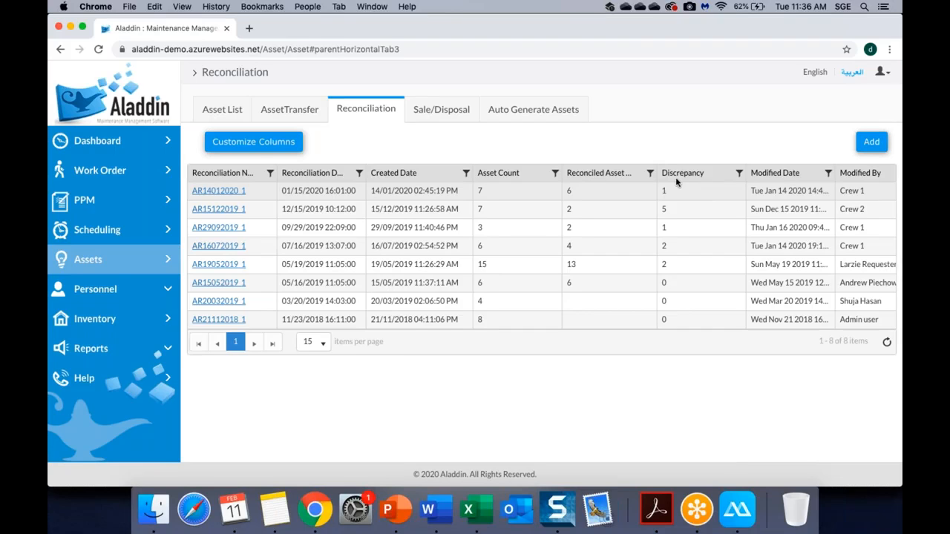
Show the Sale/Disposal tab listing 8 disposal records with reasons, values and status.
click(445, 115)
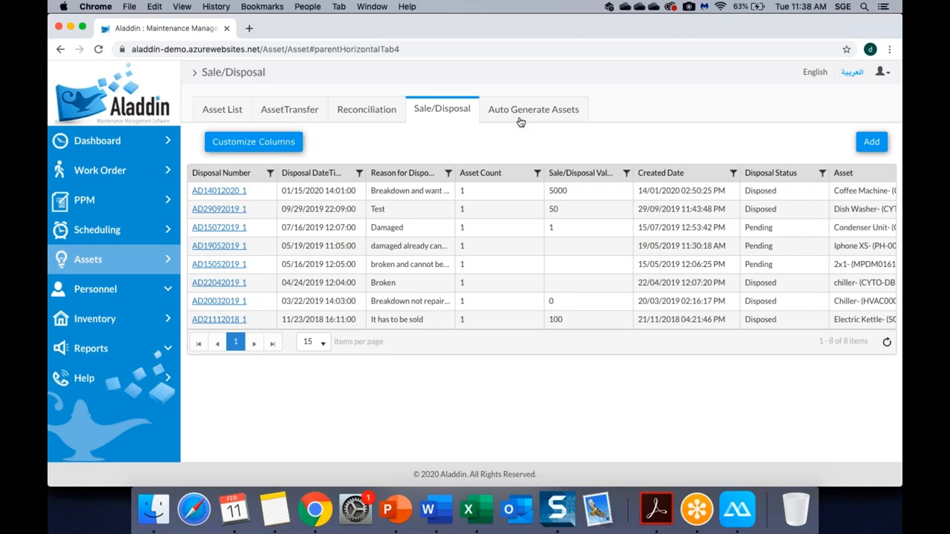
Switch back to the Asset List tab showing Condenser Unit, Smart TV and Chiller.
click(226, 109)
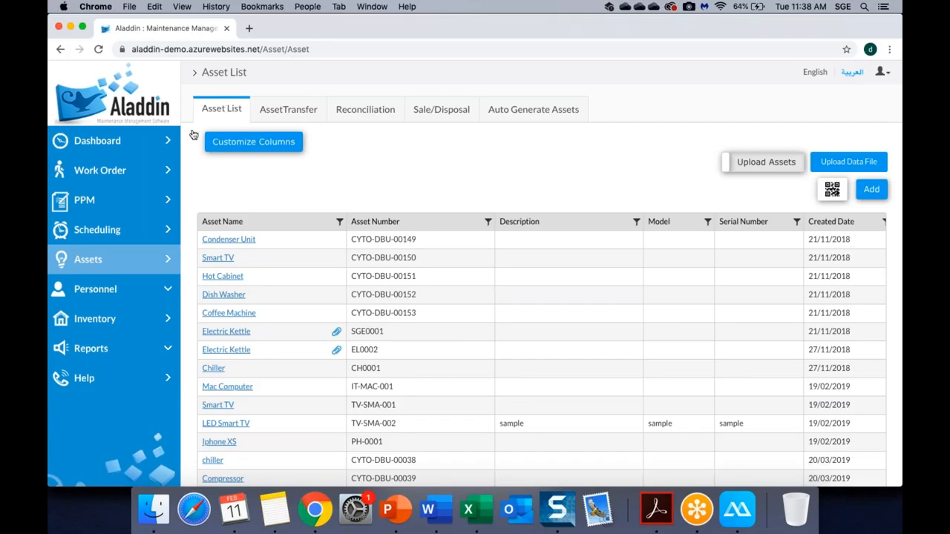
Open Inventory to list stock items like Bulb, FCU Motor and Thermostat.
click(122, 328)
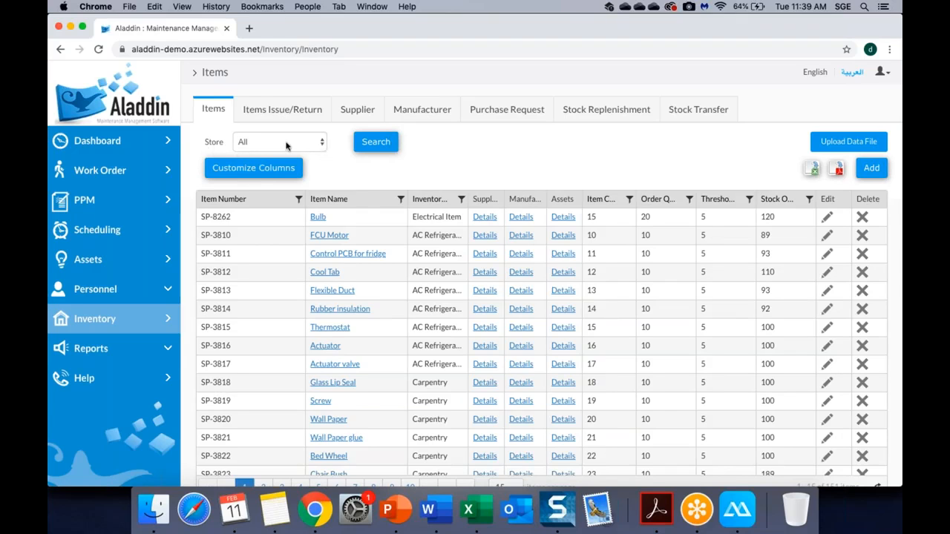
Filter inventory items by Dubai Store, then Abu Dhabi Store, then reset to All stores.
click(318, 143)
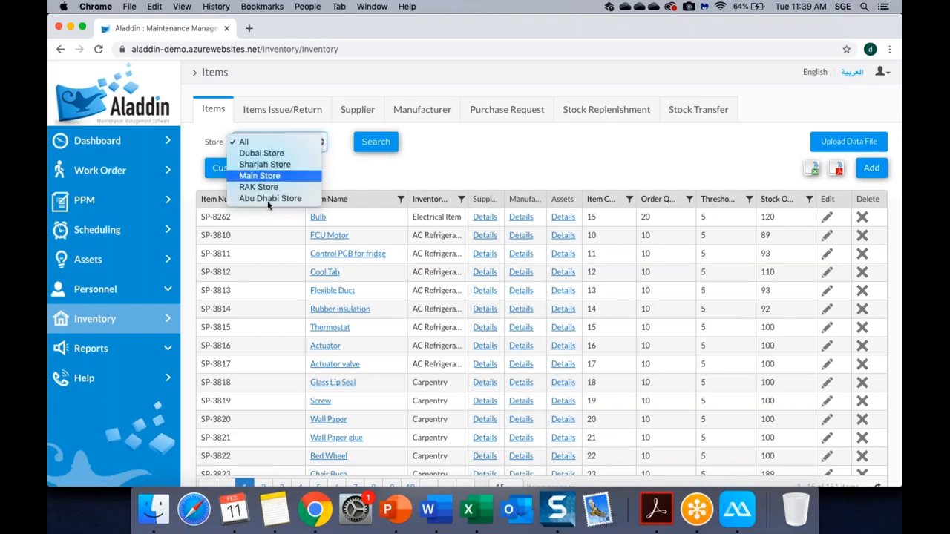
click(284, 156)
click(387, 143)
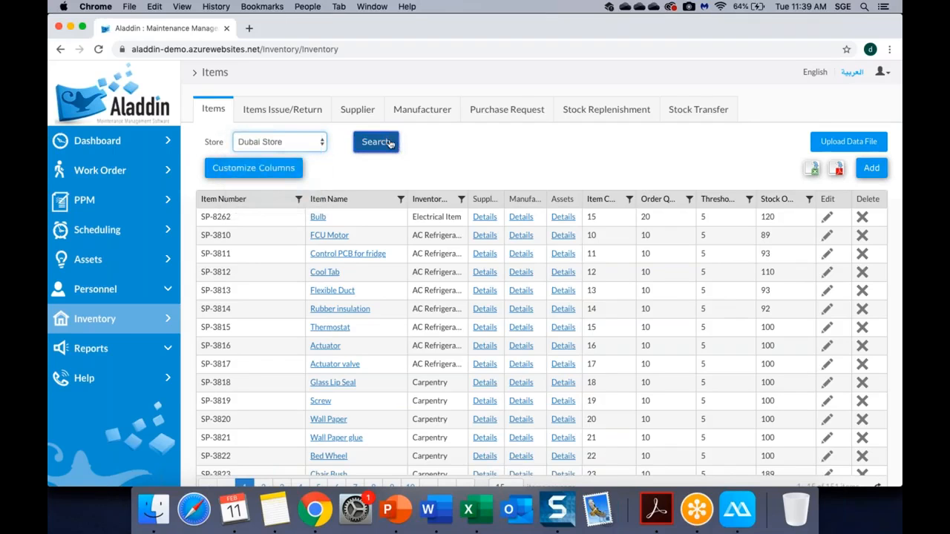
click(320, 140)
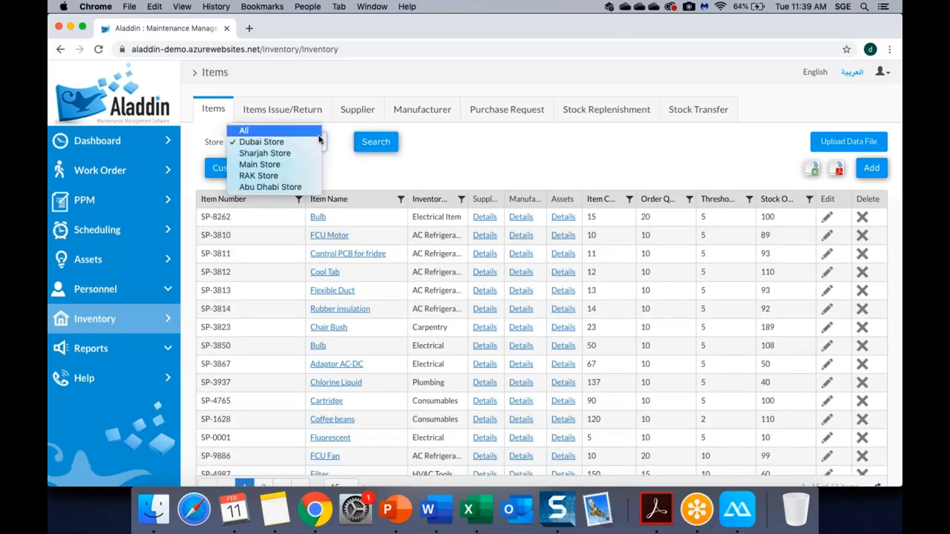
click(281, 187)
click(376, 142)
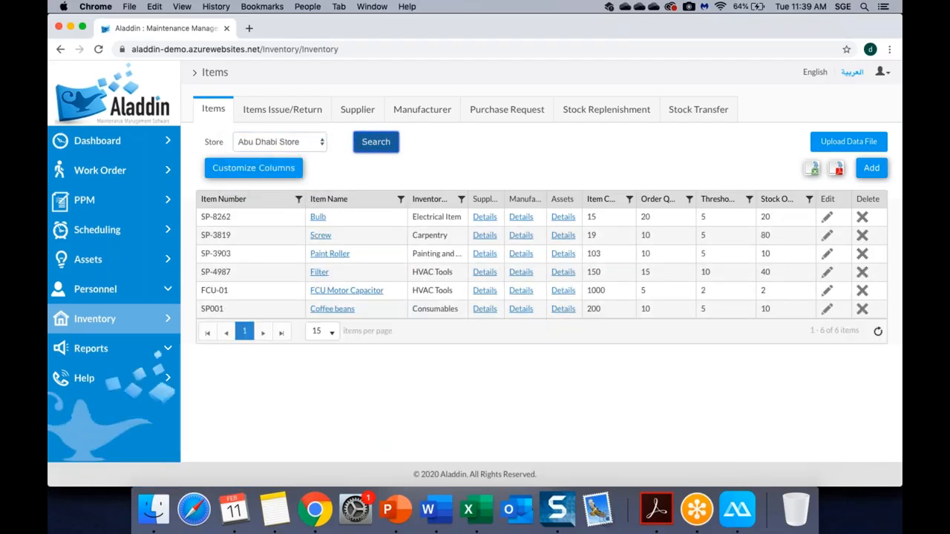
click(269, 141)
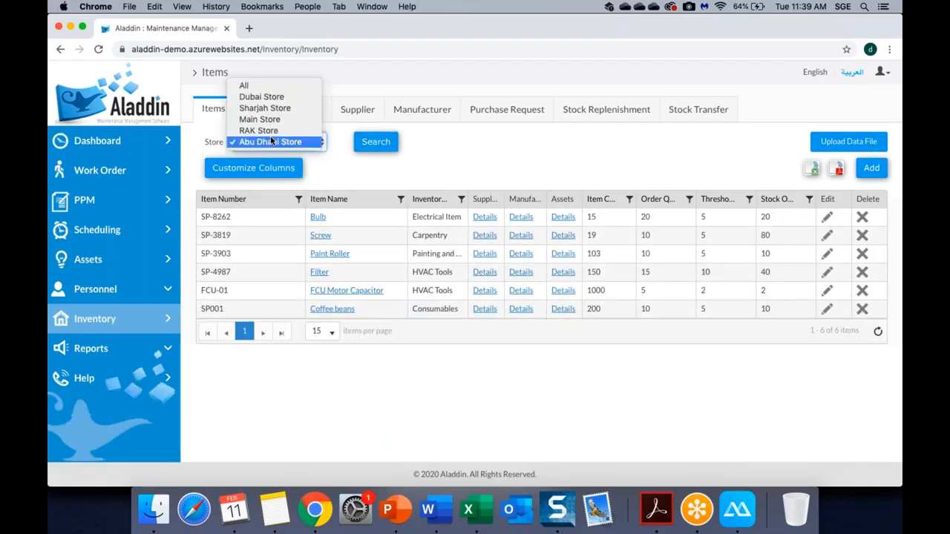
click(256, 85)
click(365, 147)
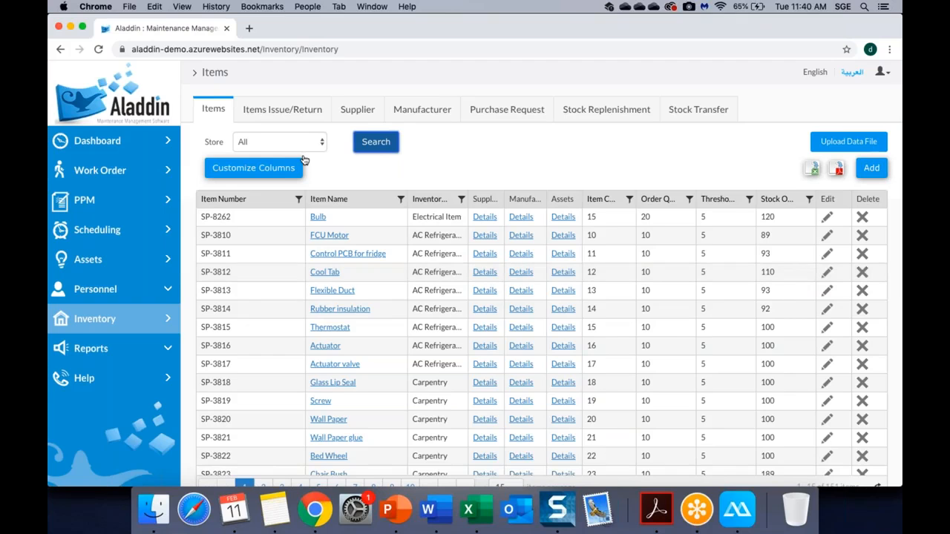
Browse the Items Issue/Return, Supplier, Manufacturer and Purchase Request tabs.
click(276, 111)
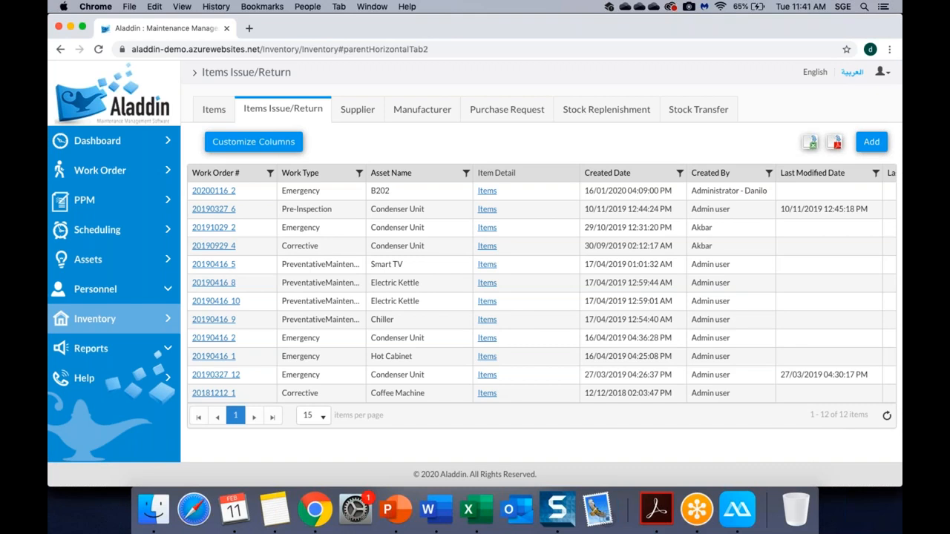
click(358, 119)
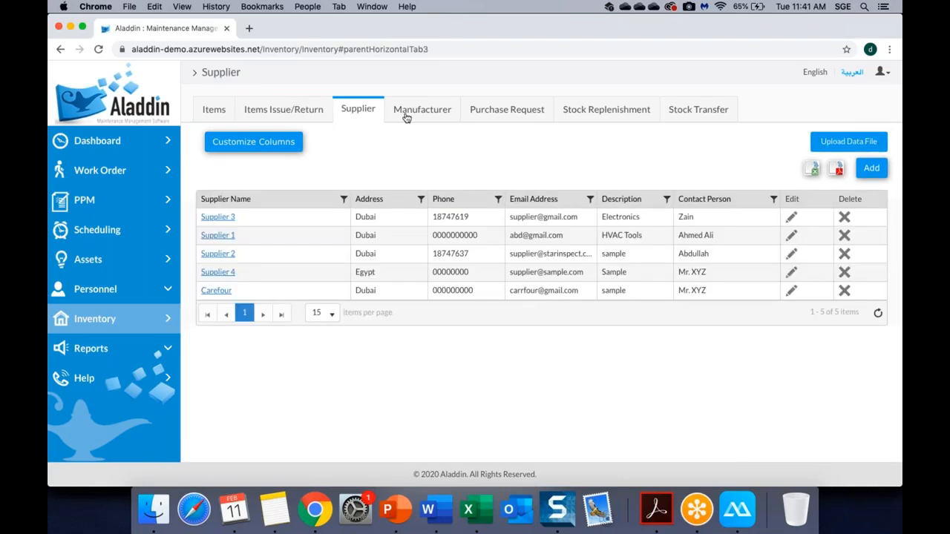
click(407, 117)
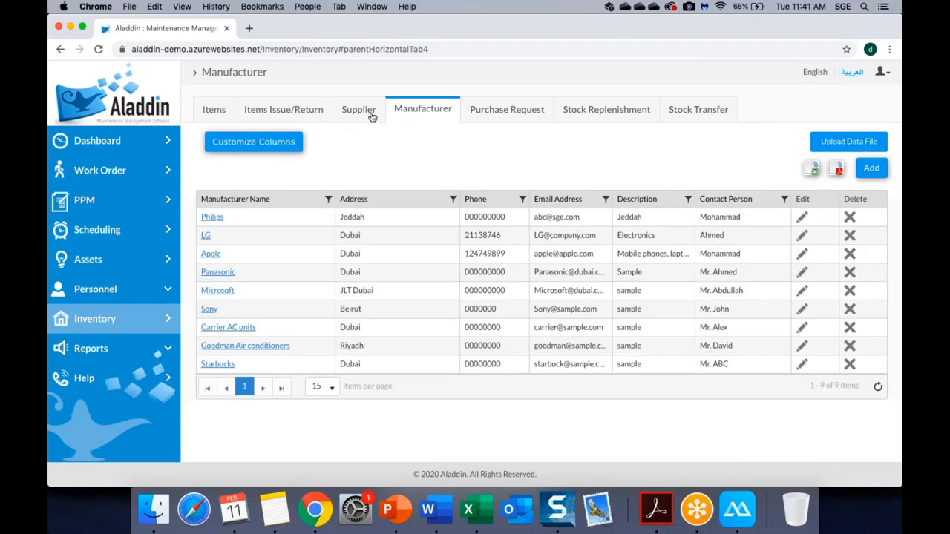
click(485, 111)
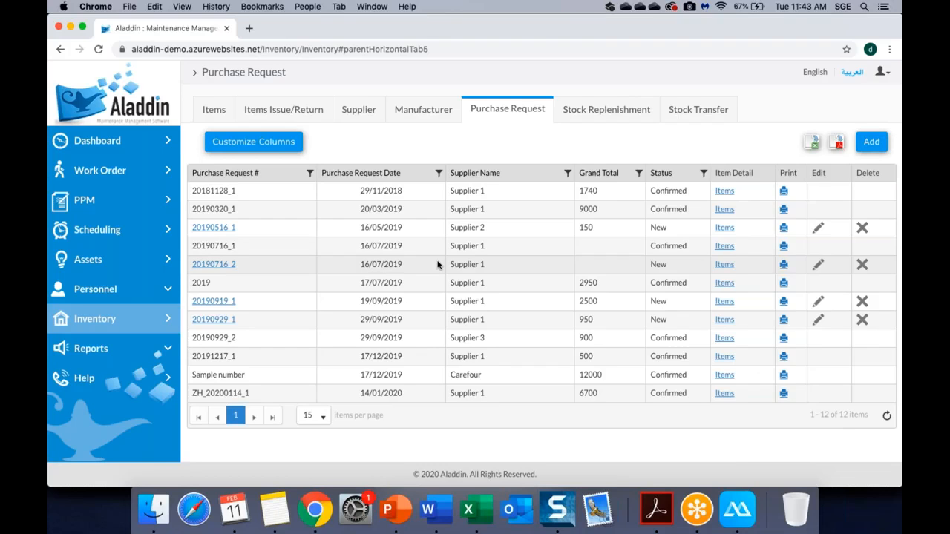
Show the 7 stock replenishment records, including Carefour's 12000 replenishment dated 17/12/2019.
click(600, 121)
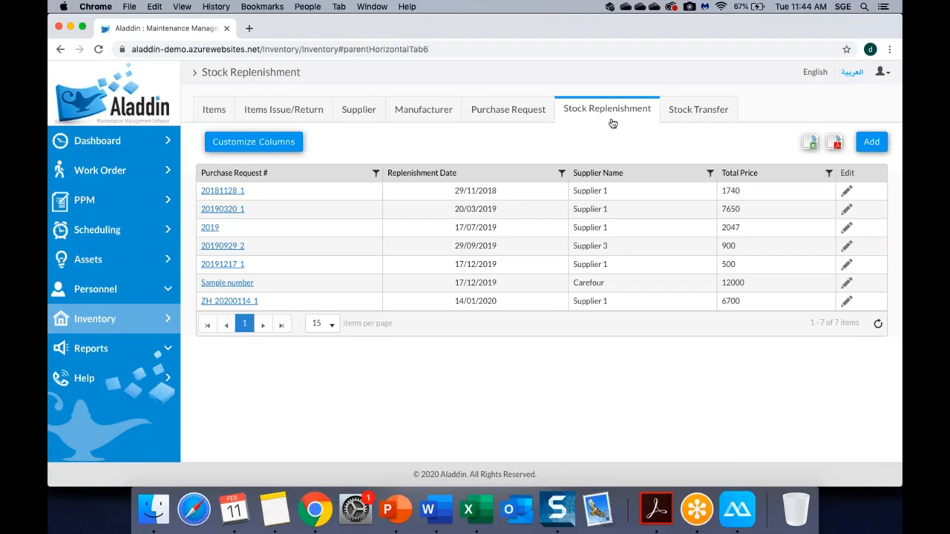
List the 8 stock transfers between stores such as Dubai, Main and Abu Dhabi.
click(699, 112)
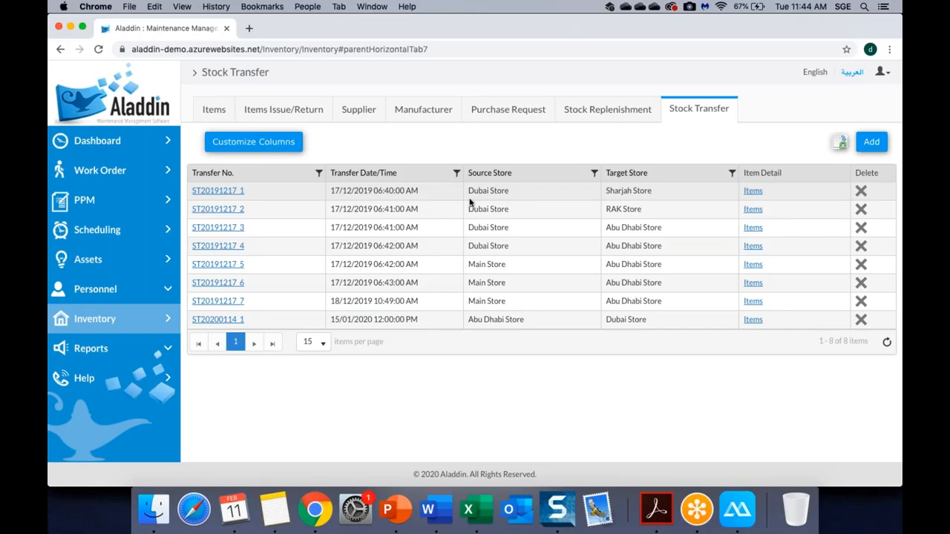
click(753, 191)
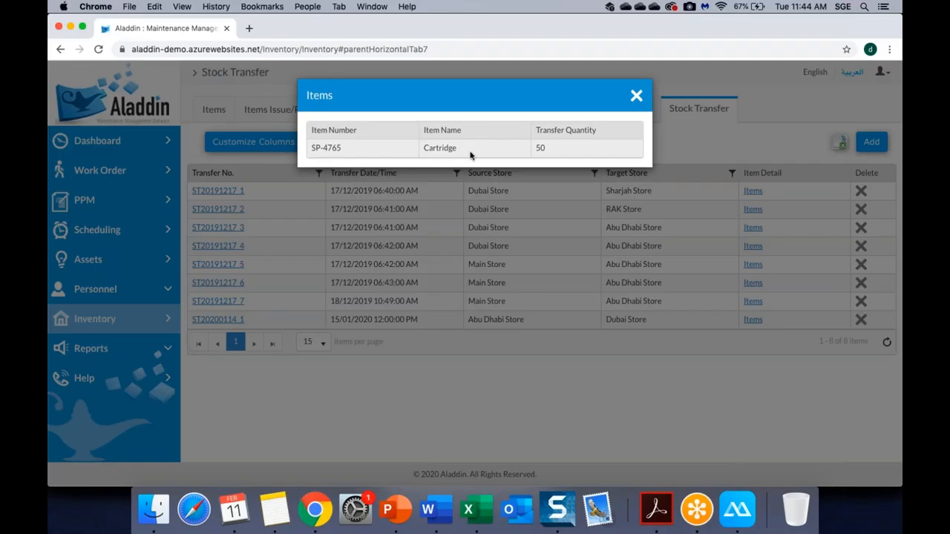
click(636, 95)
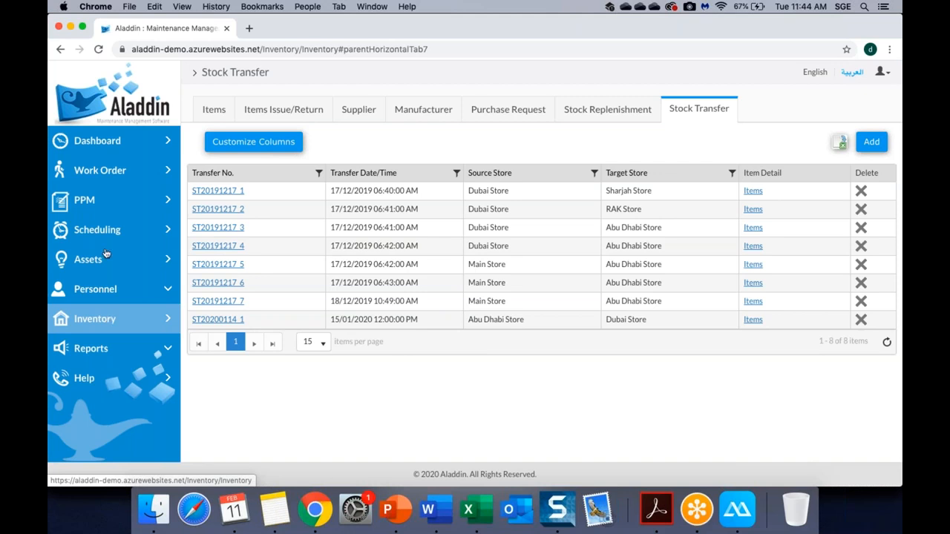
click(94, 289)
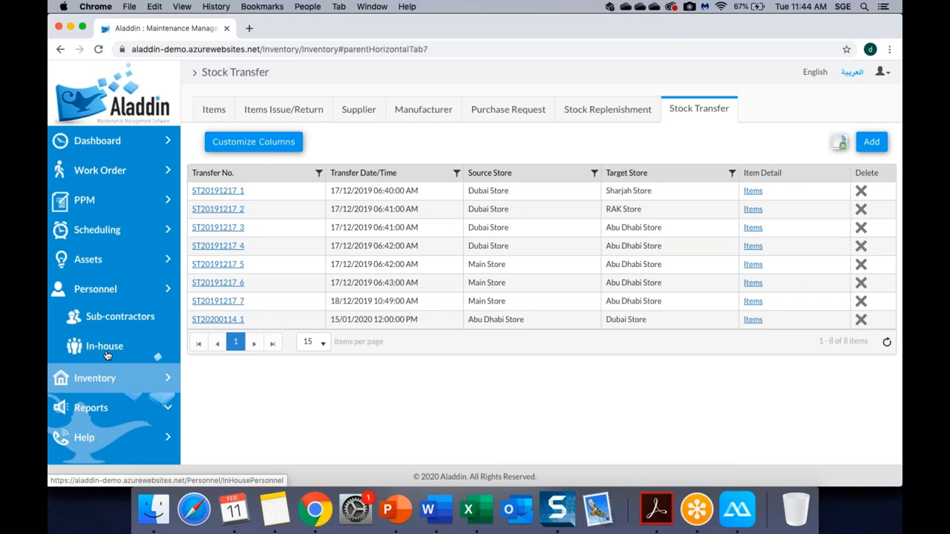
Bring up the Subcontractor list with its 6 Dedicated, Active subcontractors.
click(133, 322)
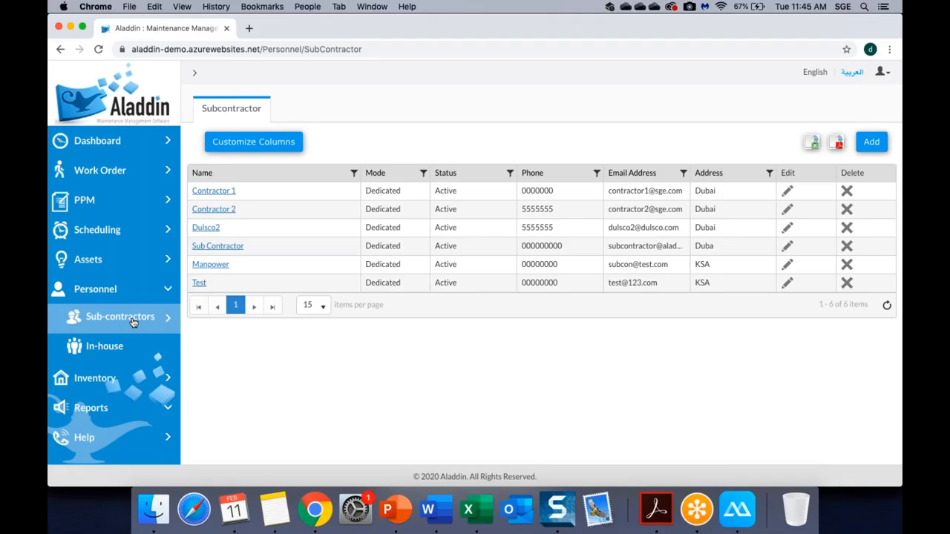
Review Contractor 1's details, contact persons and documents, then return to the In-House personnel list.
click(215, 192)
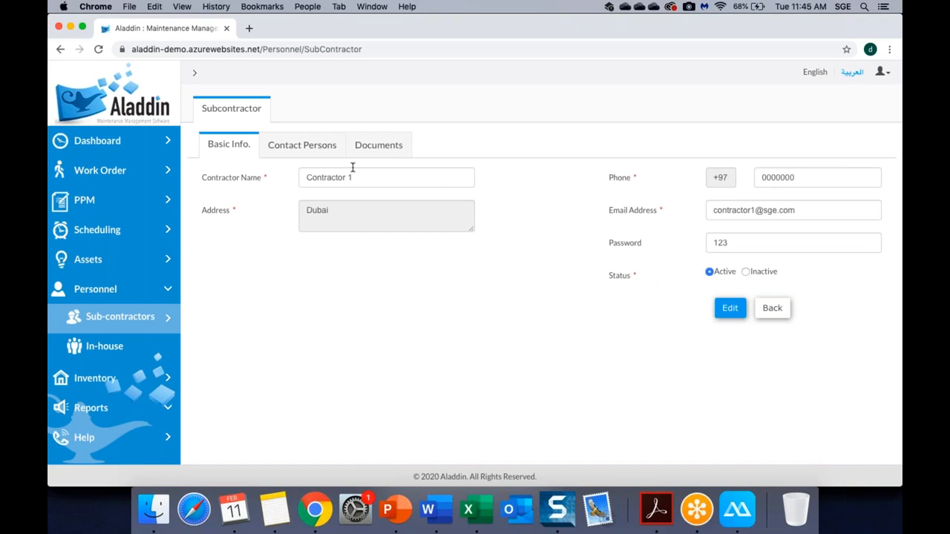
click(311, 150)
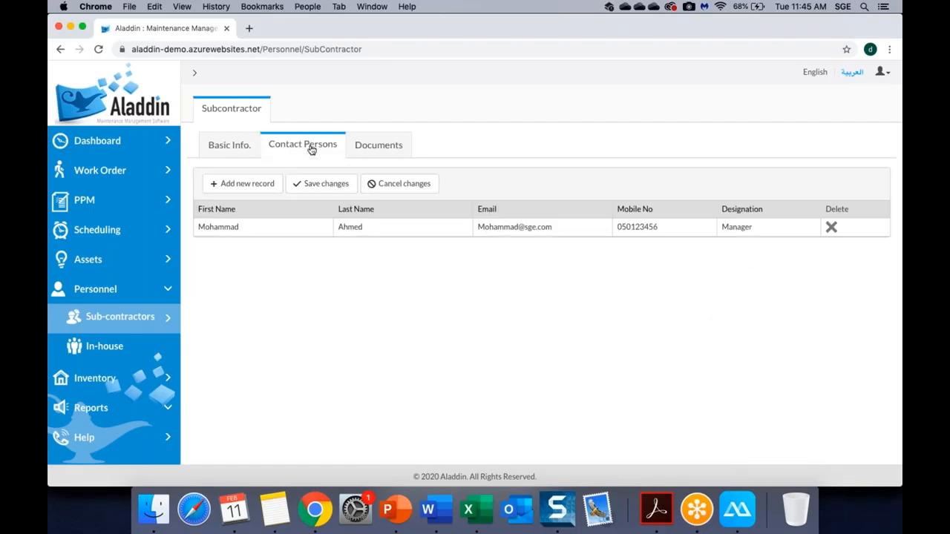
click(394, 149)
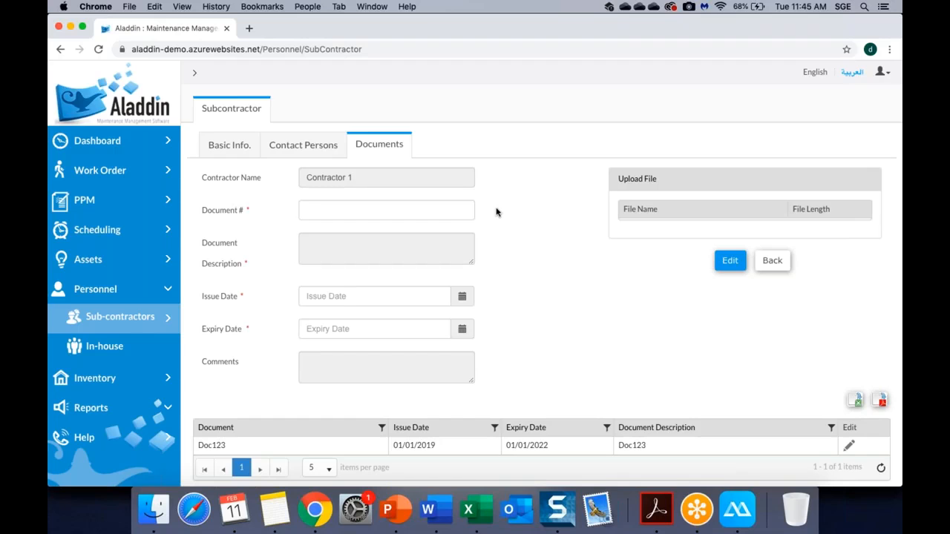
click(104, 354)
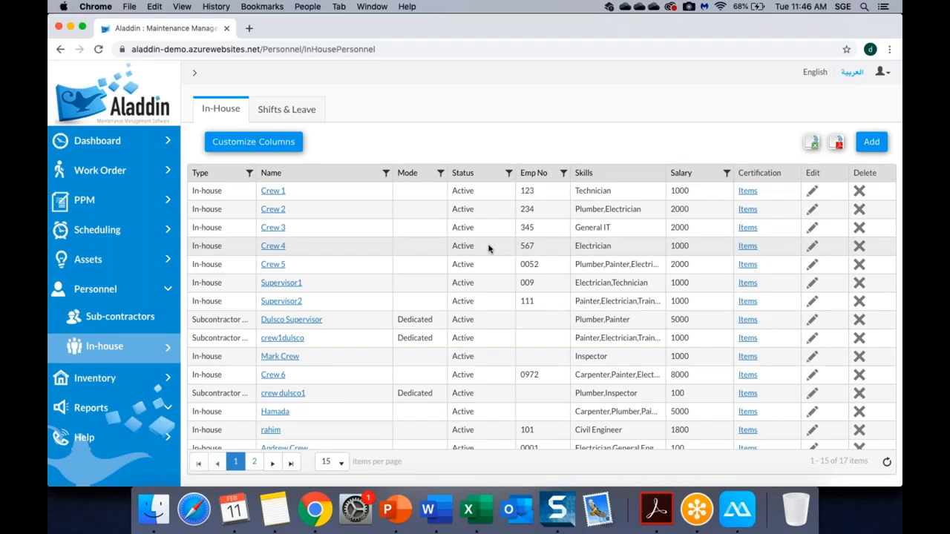
Show the Shifts & Leave setup with the Morning Shift's weekly start and end times expanded.
click(280, 115)
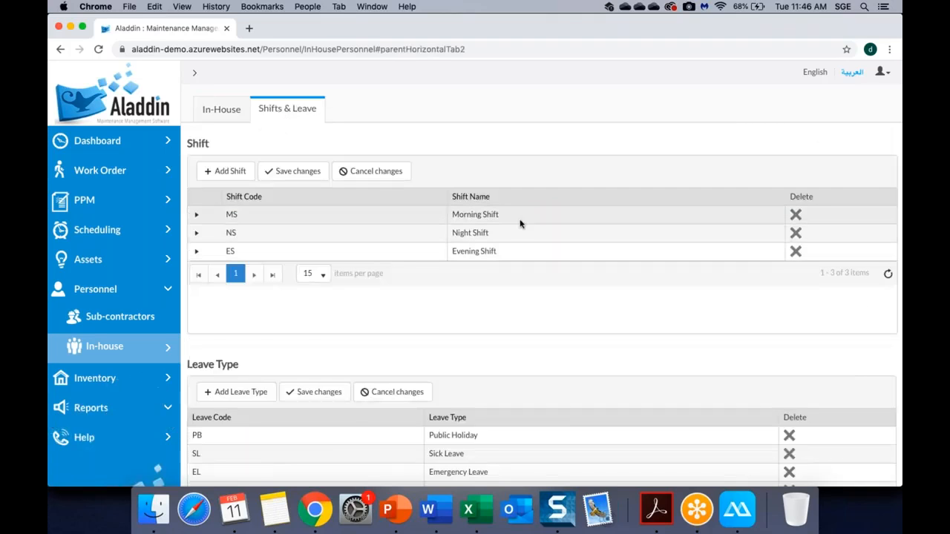
click(197, 215)
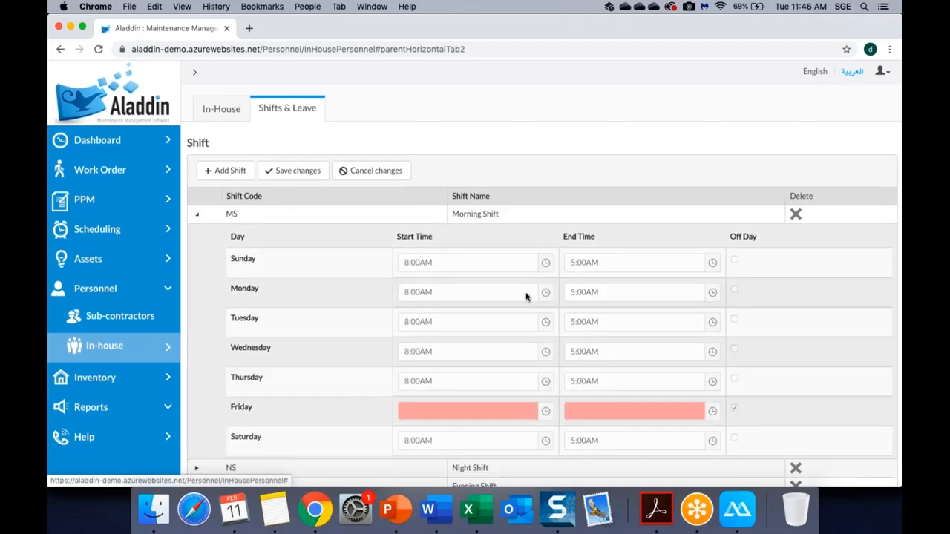
scroll(525, 296, down, 2)
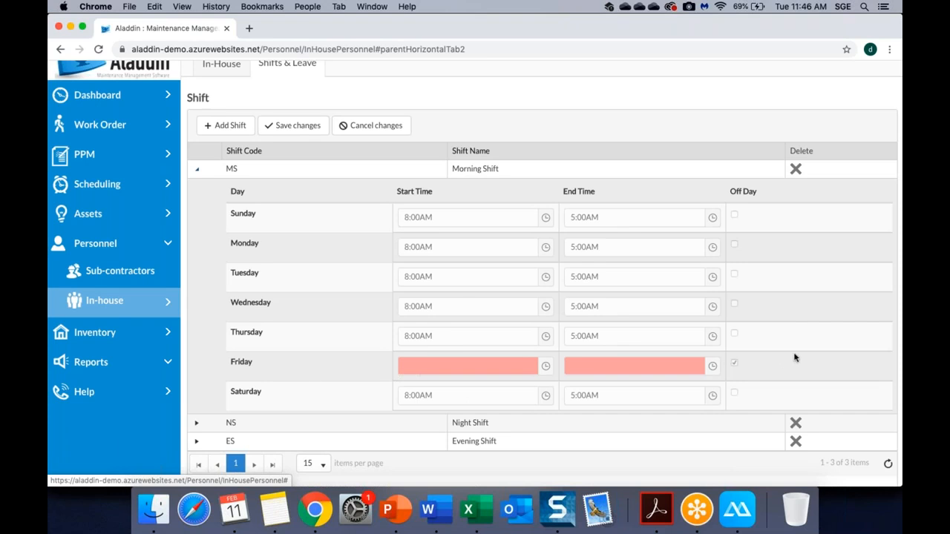
Expand then collapse the Night Shift schedule, browse the Leave Type table, and return to In-House.
click(199, 422)
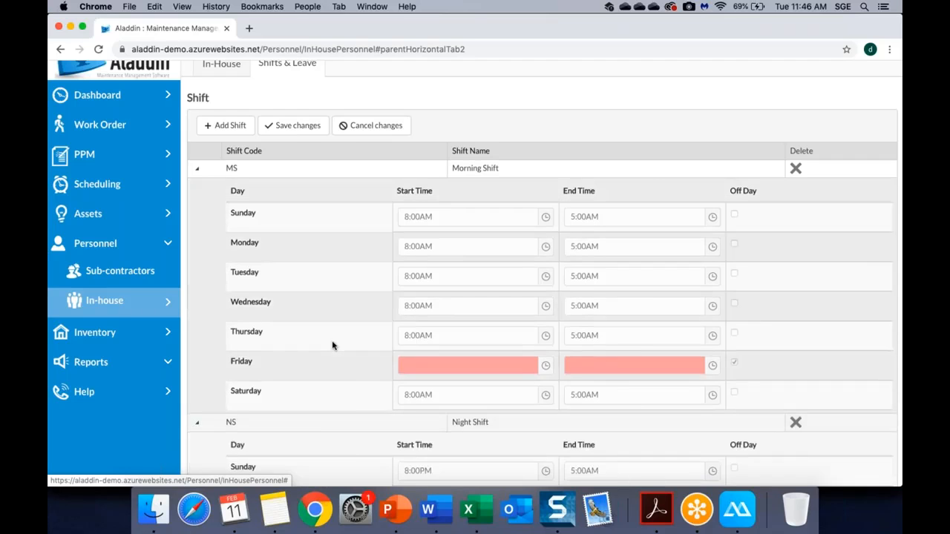
scroll(333, 343, down, 3)
scroll(333, 344, down, 3)
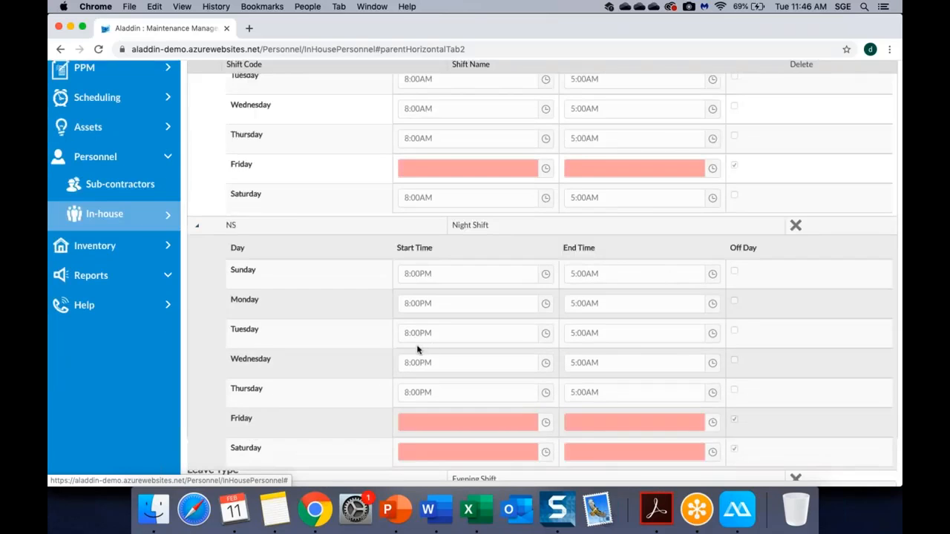
scroll(417, 349, down, 2)
scroll(299, 383, down, 3)
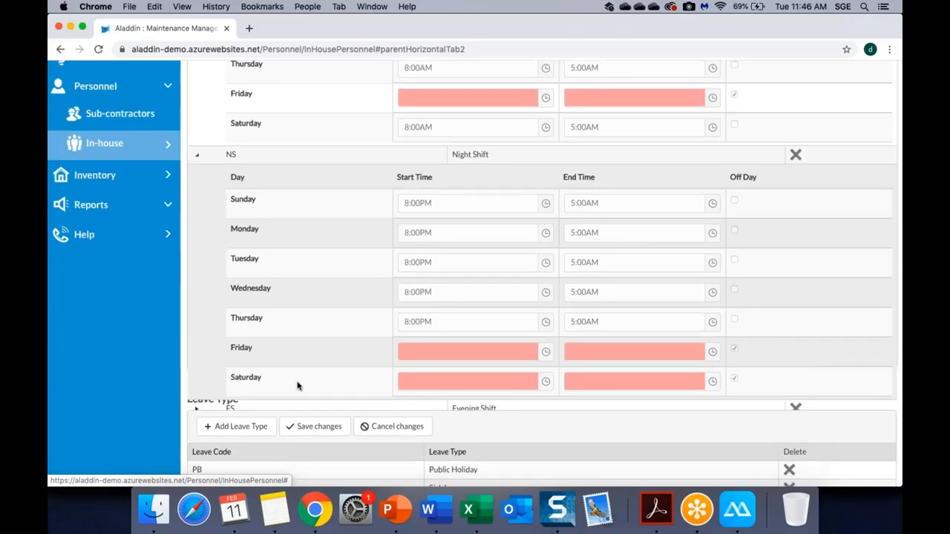
scroll(296, 385, up, 5)
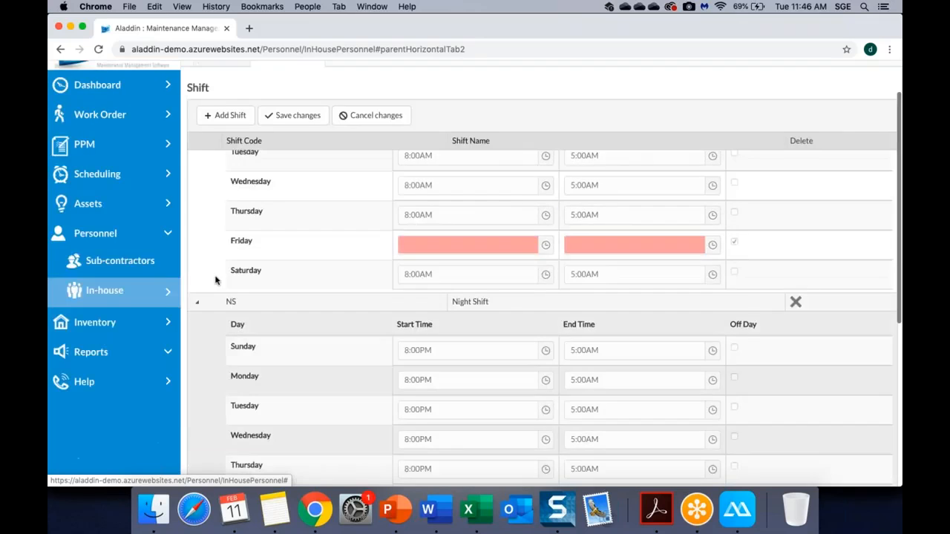
click(196, 304)
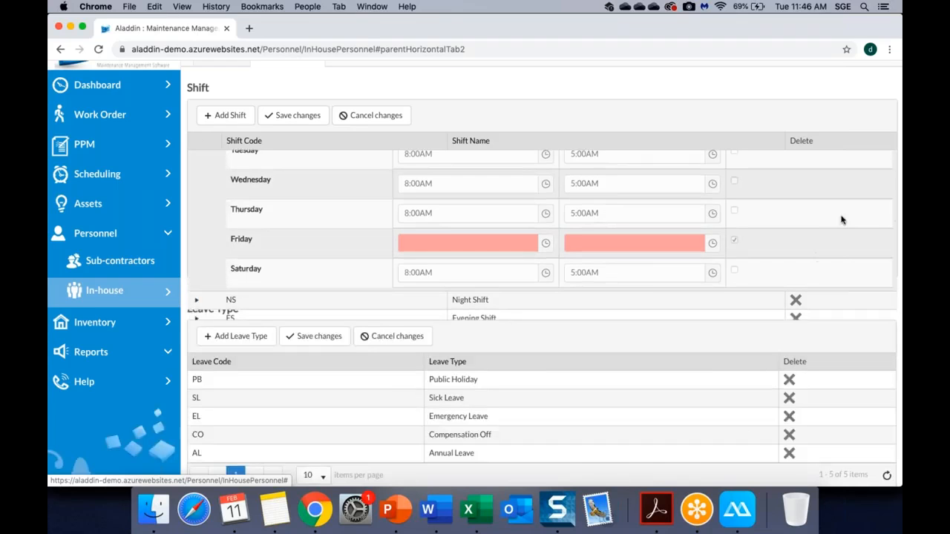
scroll(846, 213, down, 1)
scroll(846, 213, down, 3)
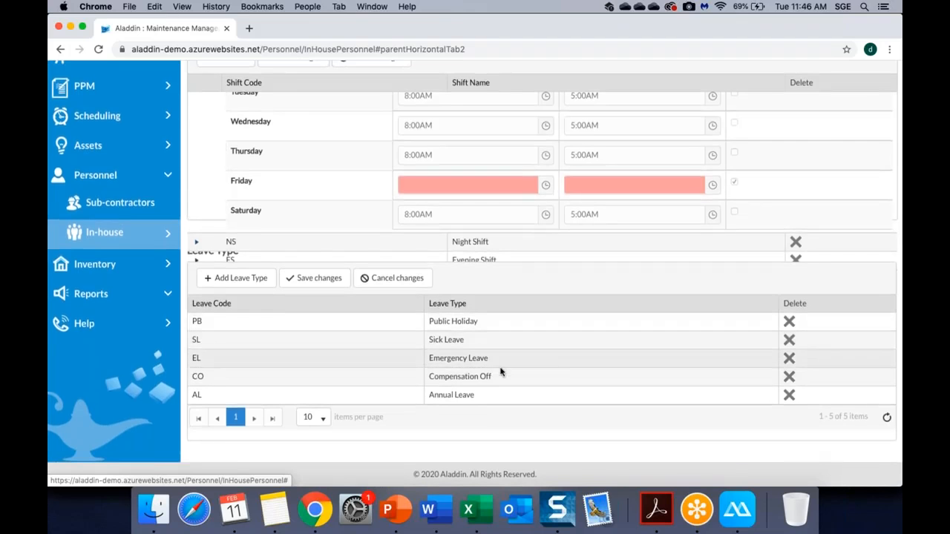
scroll(465, 393, up, 5)
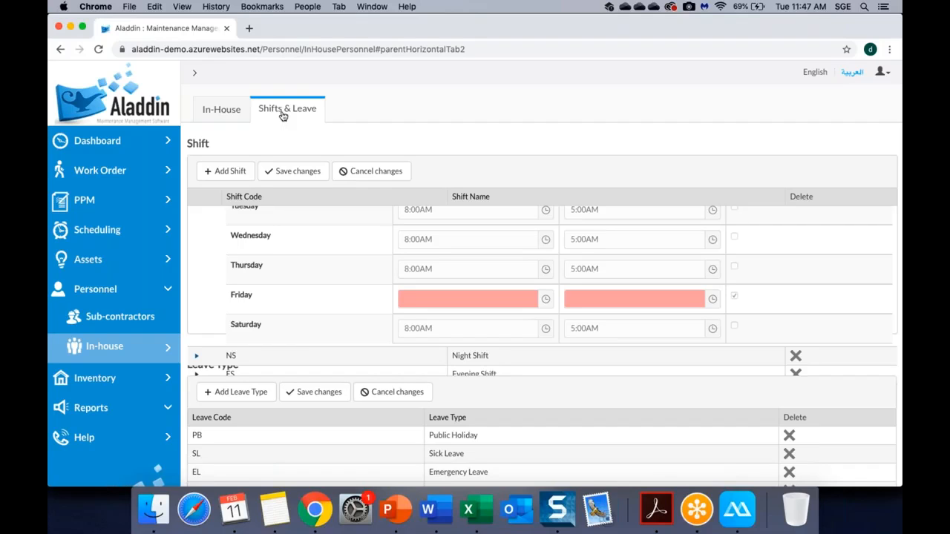
click(213, 115)
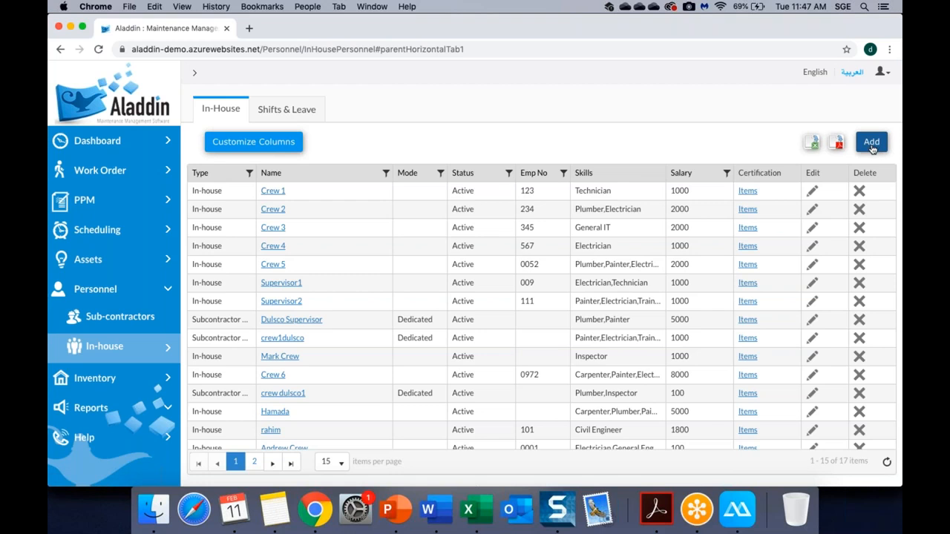
Open Crew 1's employee form from the In-House personnel grid.
click(812, 193)
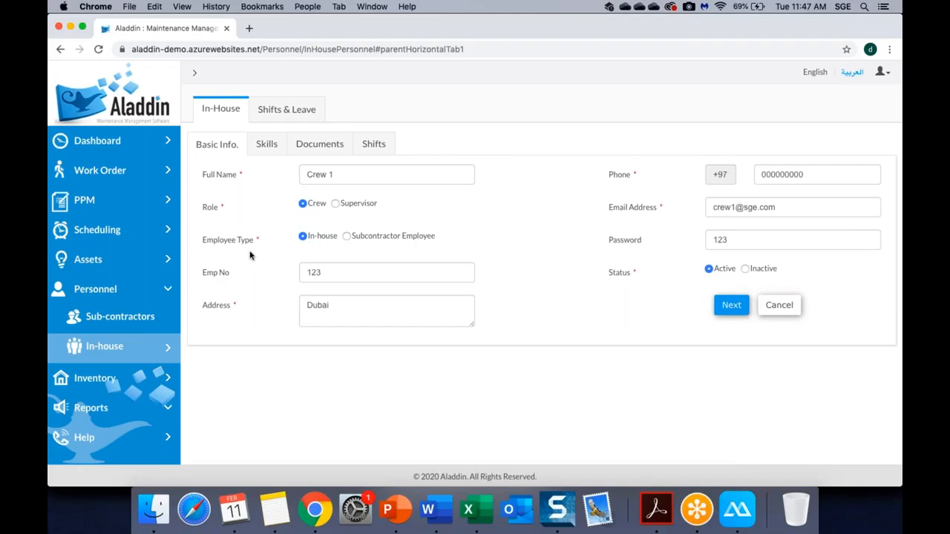
Try Subcontractor Employee with contractor Manpower, then set Crew 1's employee type back to In-house.
click(346, 236)
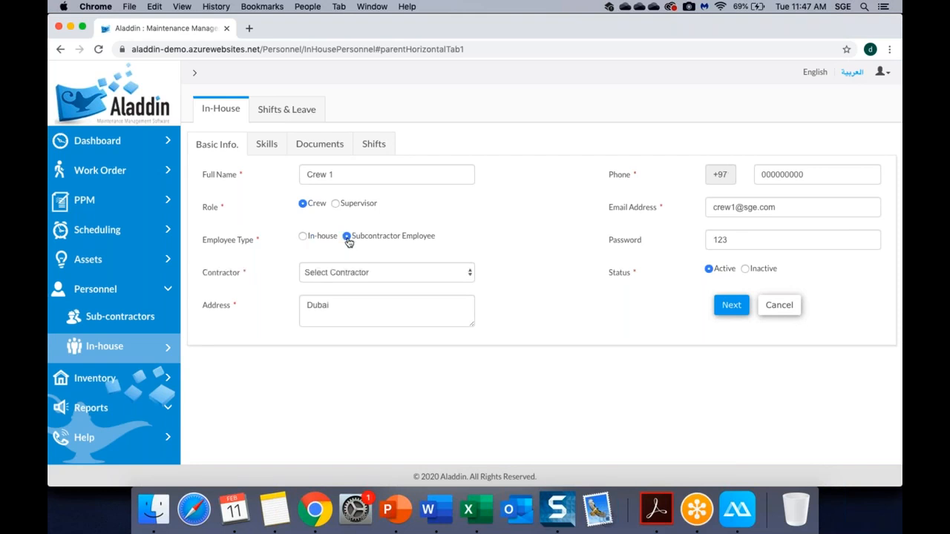
click(331, 274)
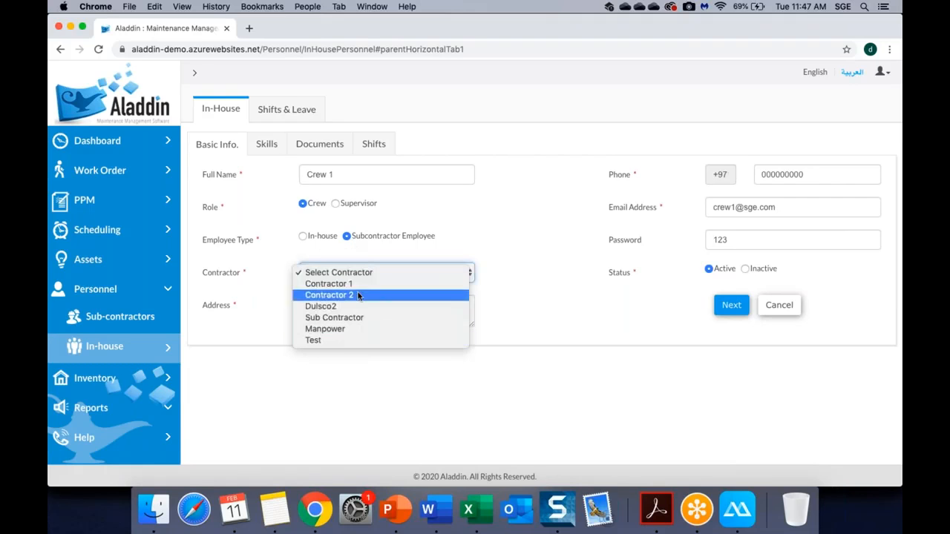
click(353, 329)
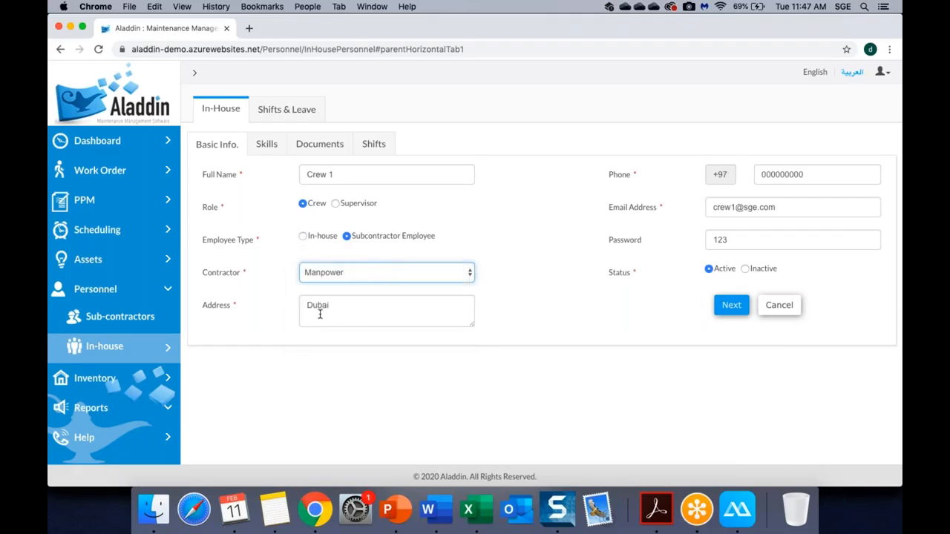
click(303, 236)
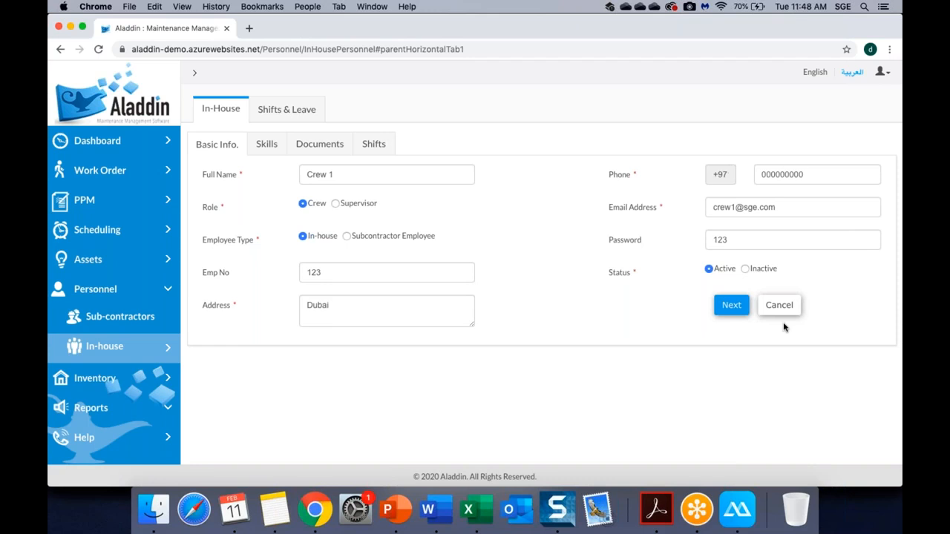
Advance Crew 1's personnel form from Basic Info. to the Skills tab.
click(732, 310)
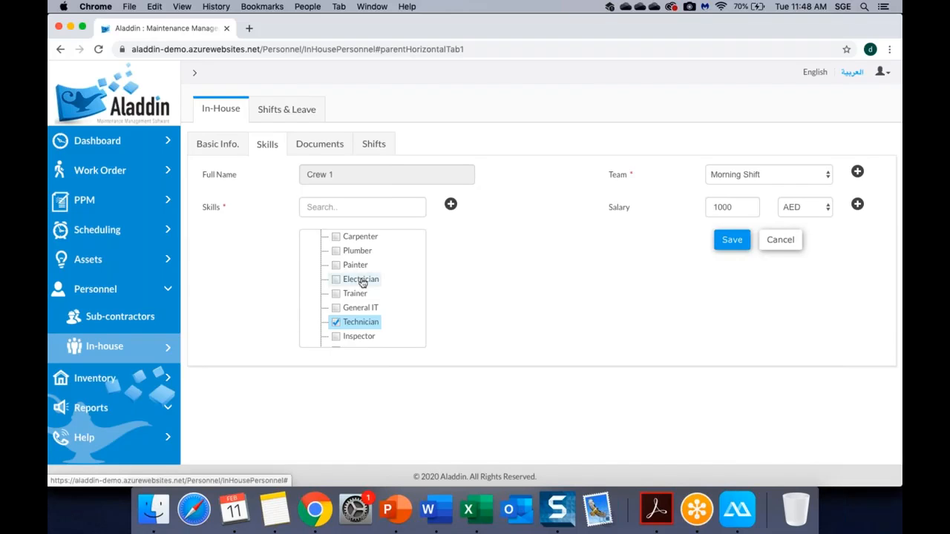
Add Electrician beside Technician, choose Building Maintenance Team, and keep the 1000 AED salary.
click(335, 280)
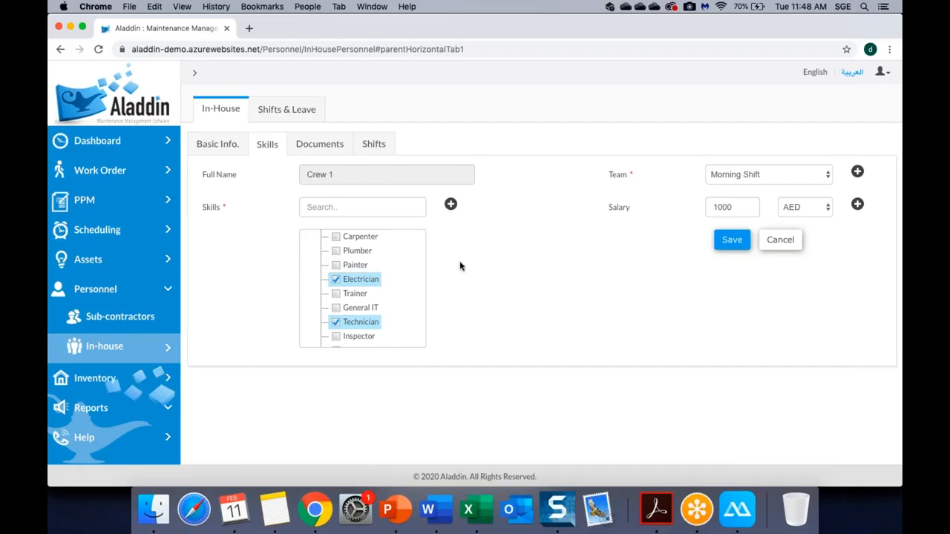
click(736, 177)
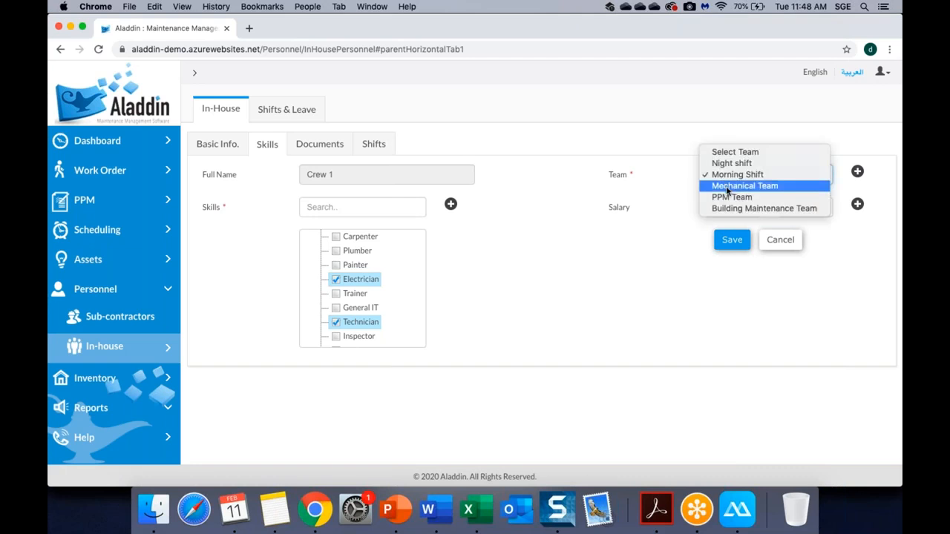
click(727, 185)
click(740, 178)
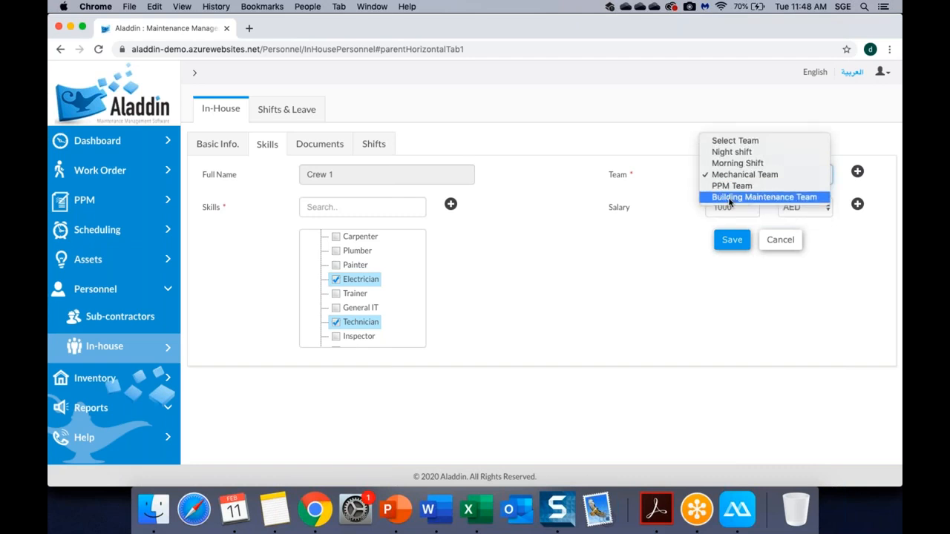
click(730, 198)
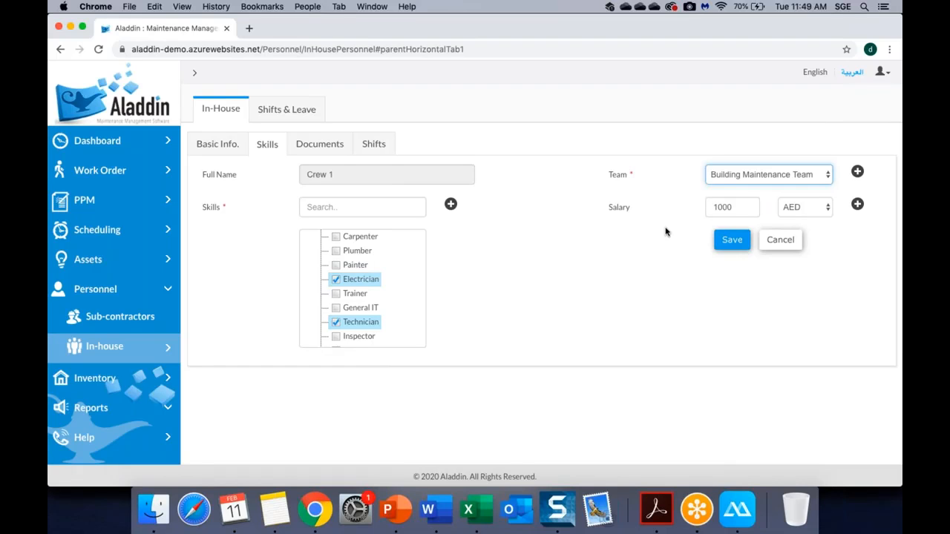
click(830, 212)
click(855, 207)
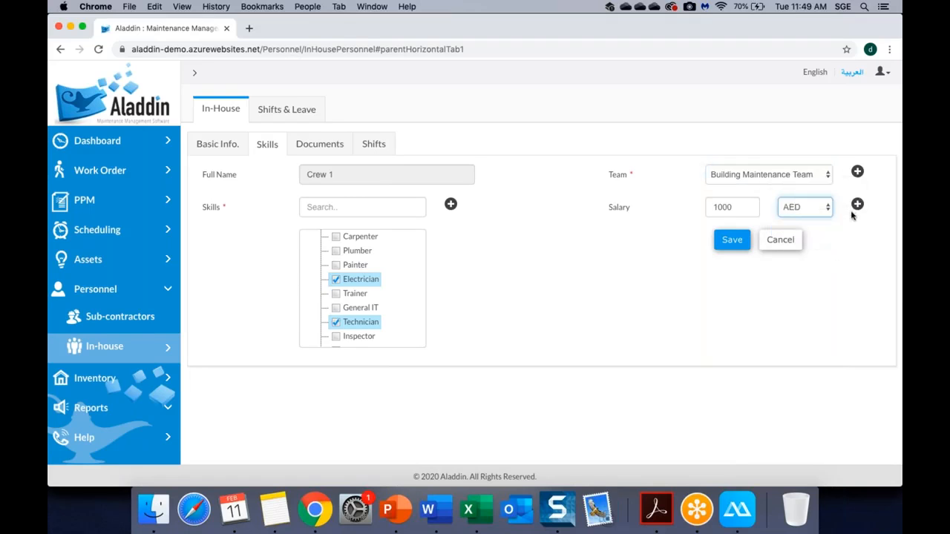
click(733, 212)
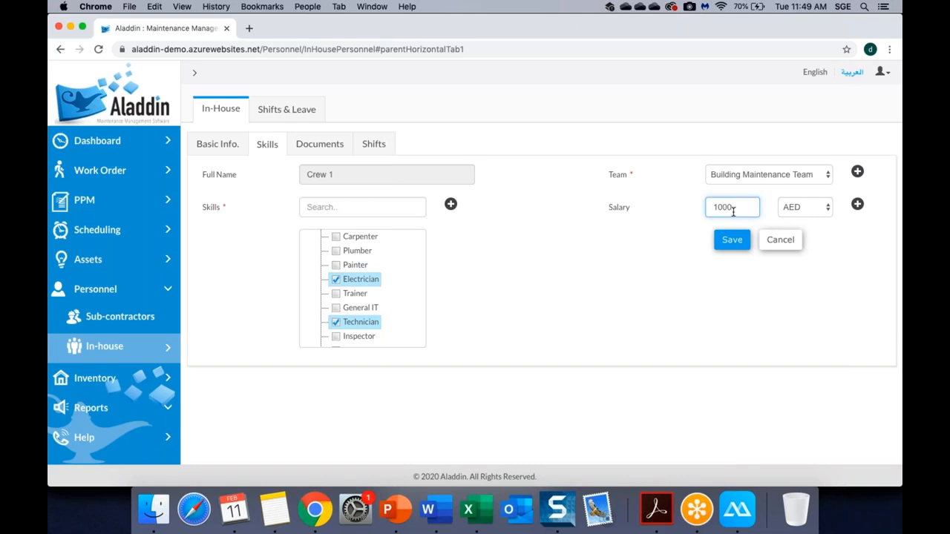
Check Crew 1's Documents, then browse their Shifts: 8/12 working hours, Morning and Night Shift records.
click(326, 147)
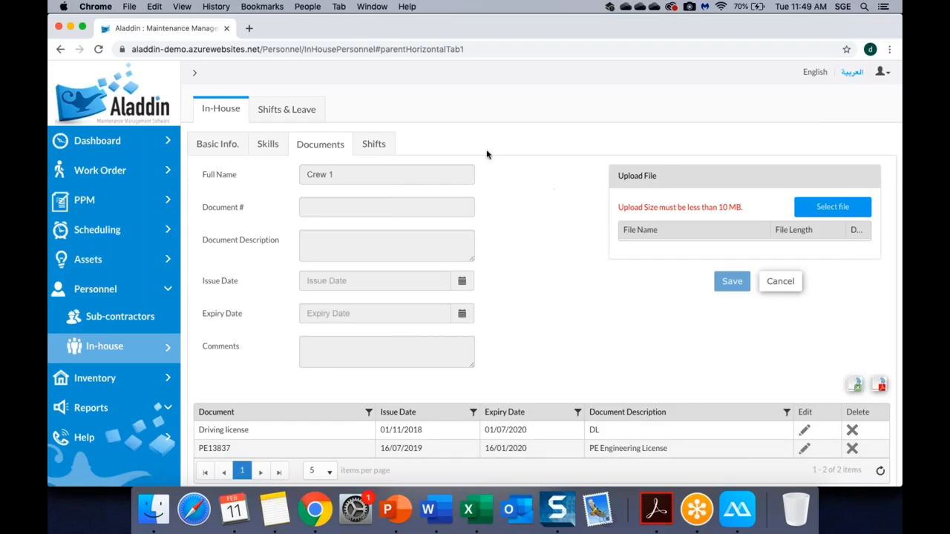
click(379, 148)
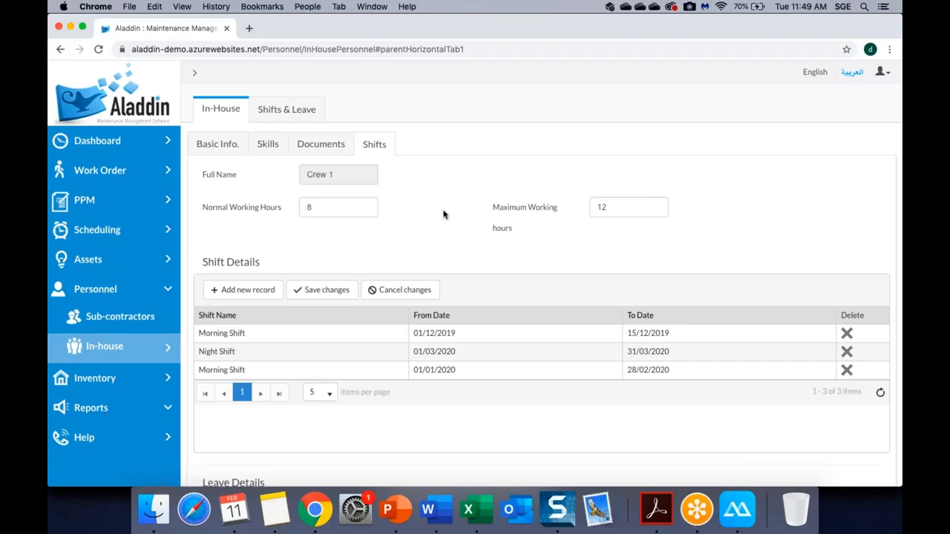
scroll(443, 214, down, 5)
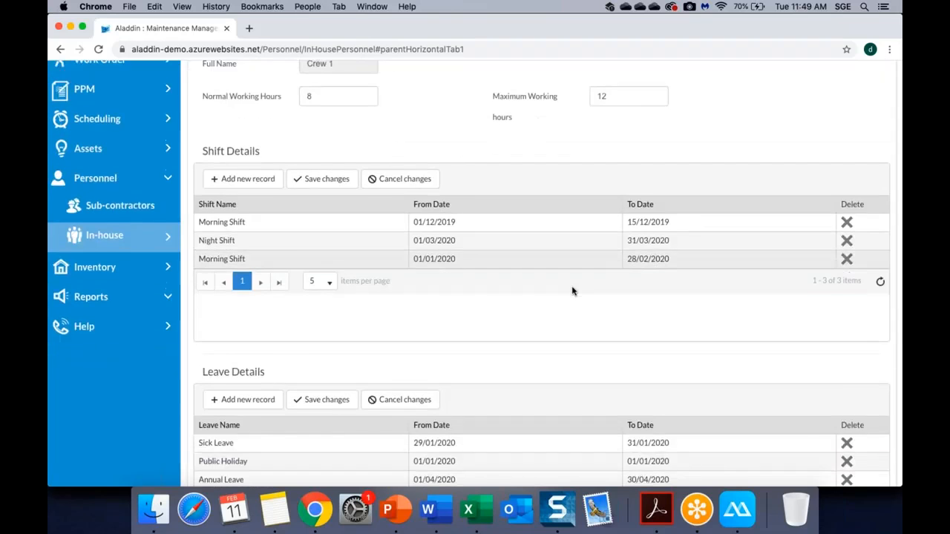
scroll(494, 283, up, 3)
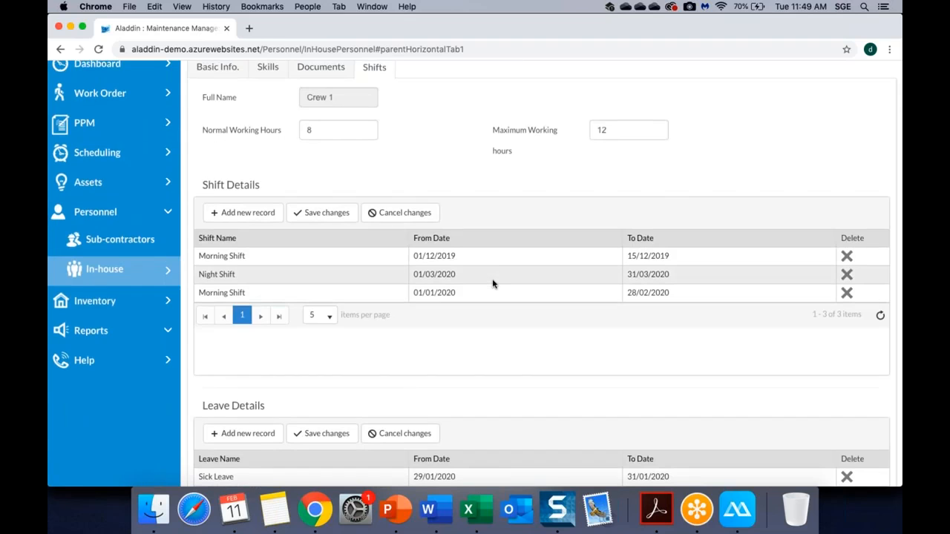
scroll(492, 284, up, 2)
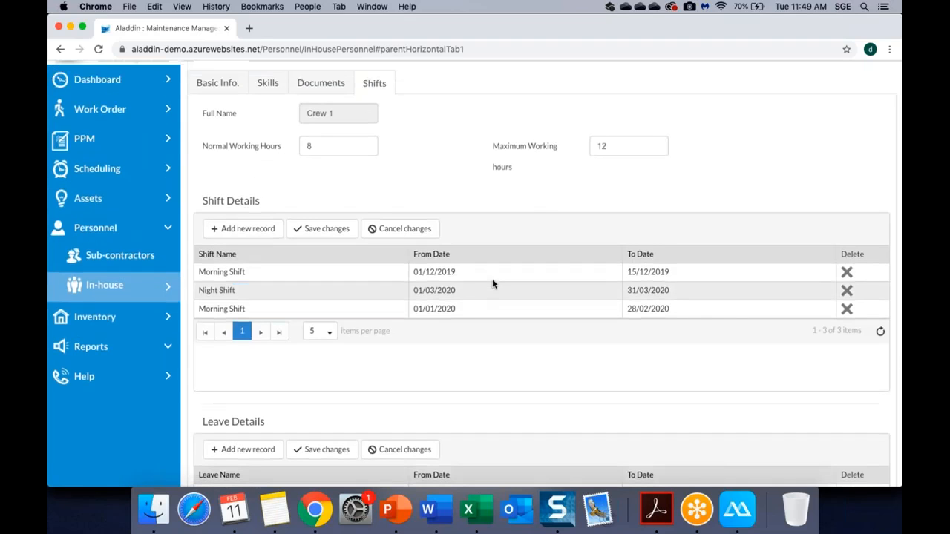
Highlight the Asset, Inventory and Personnel modules on the Aladdin Modules slide, then return to Chrome.
click(396, 510)
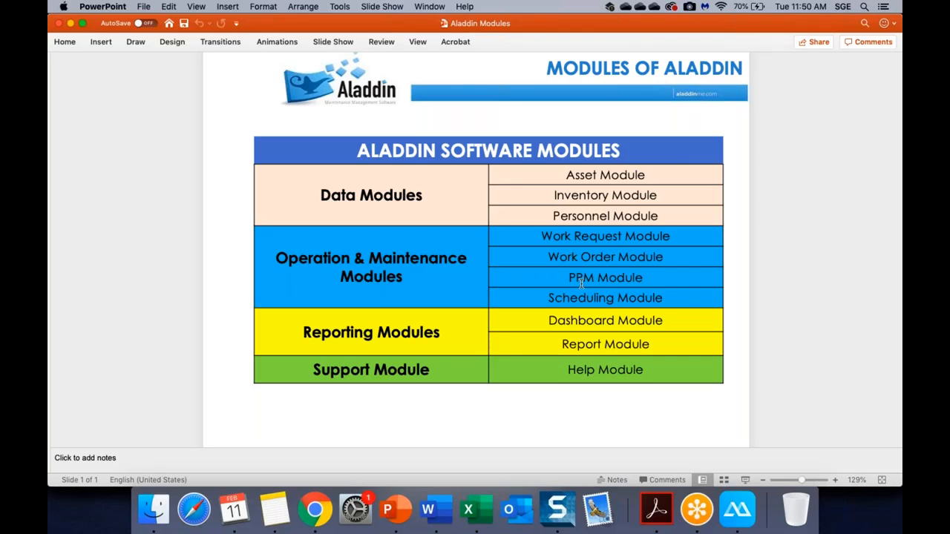
drag(565, 175, 605, 216)
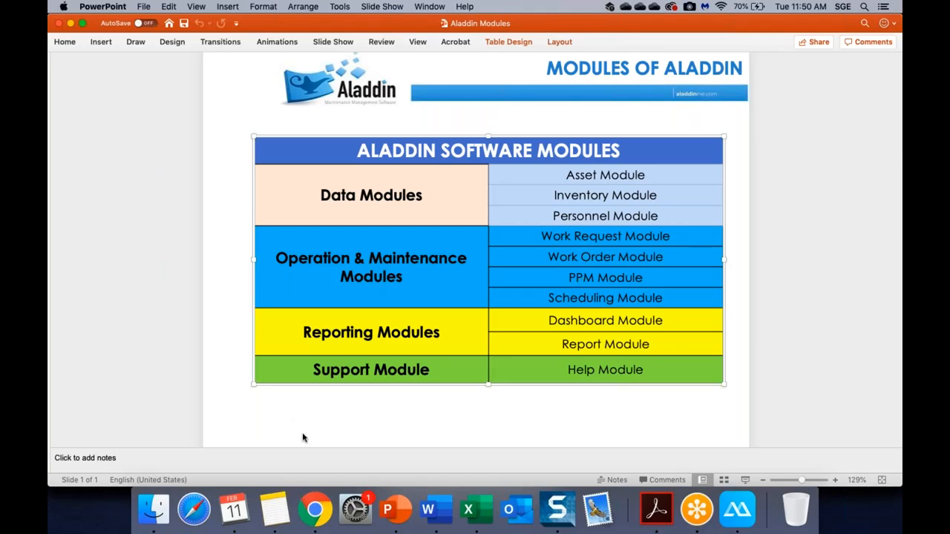
click(315, 509)
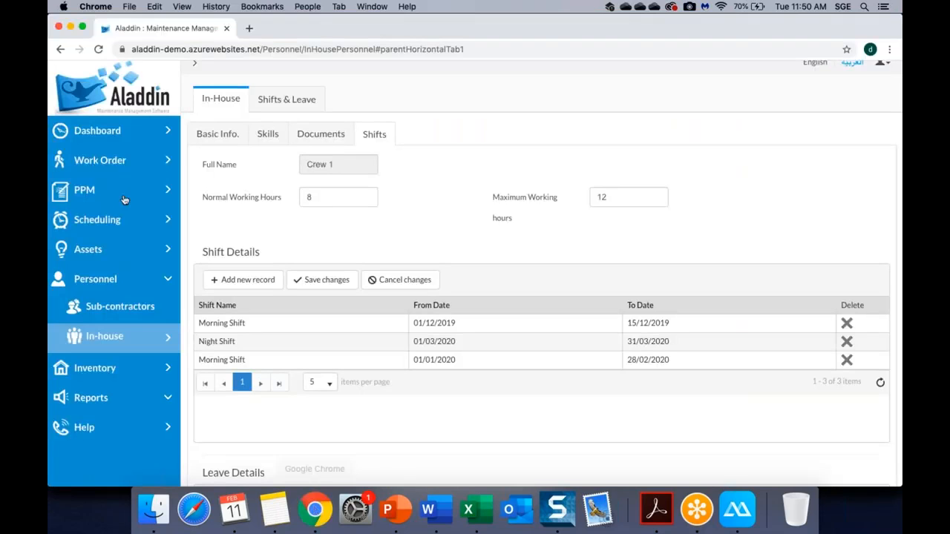
Open the Work Order module from the sidebar, listing 288 work orders.
click(109, 165)
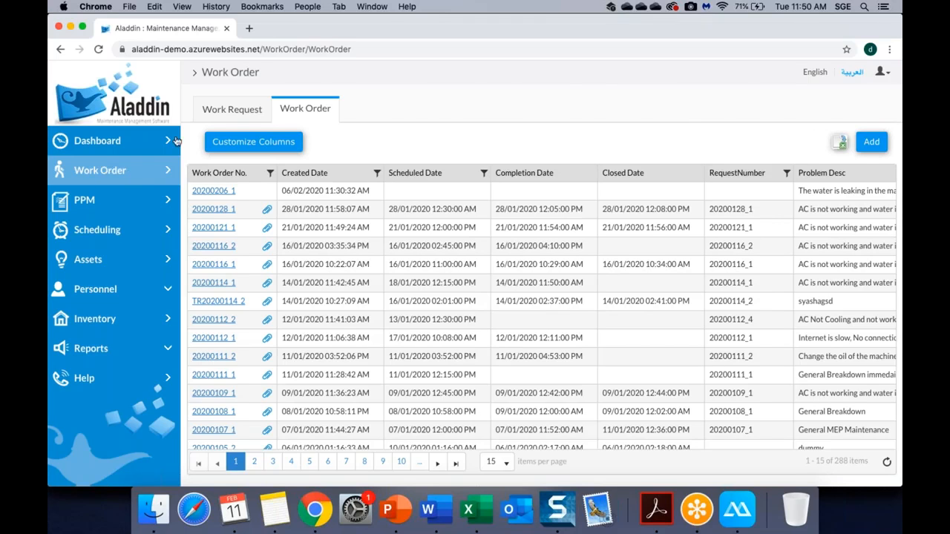
Switch between the Work Request and Work Order lists, ending on the 126 work requests.
click(215, 114)
click(302, 112)
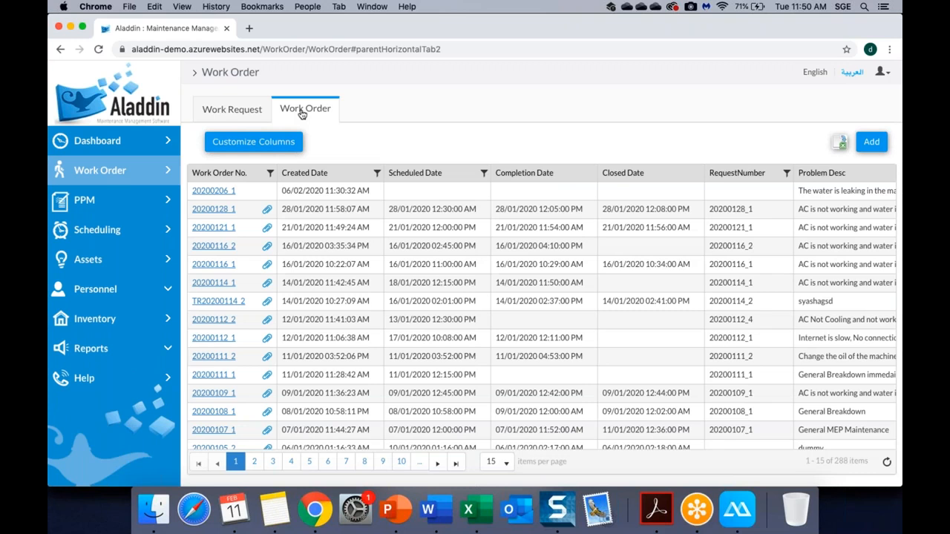
click(227, 114)
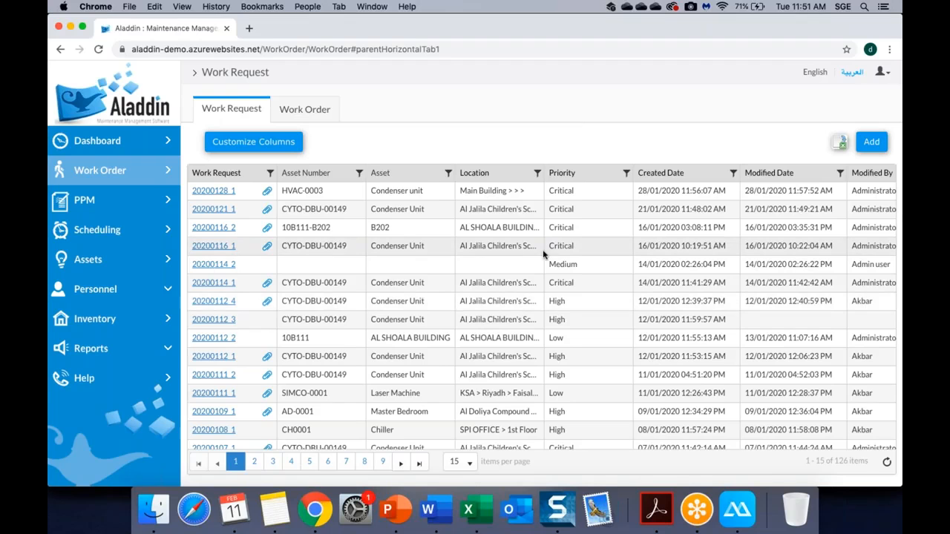
Bring up the mirrored phone showing the Aladdin Requester app Dashboard with pending requests.
click(748, 520)
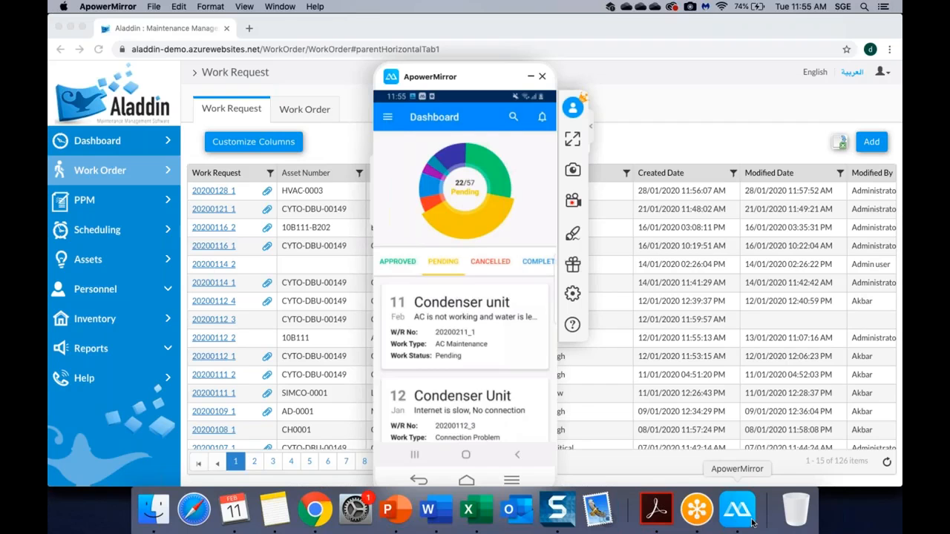
Return to the web Work Request list and reload it to show the new HVAC-0003 Pending request.
click(245, 315)
click(229, 118)
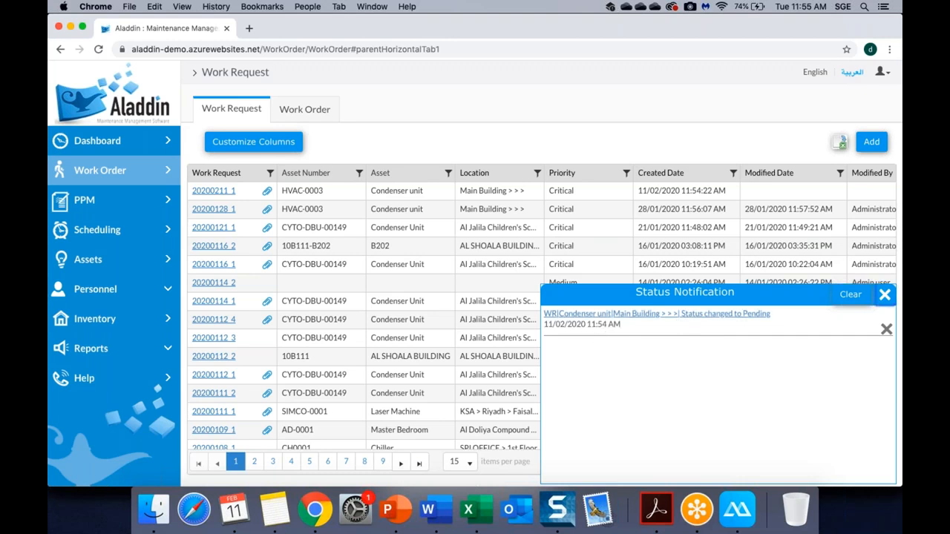
Change condenser unit request 20200211_1 from Pending to Approved and save it.
click(884, 295)
click(214, 191)
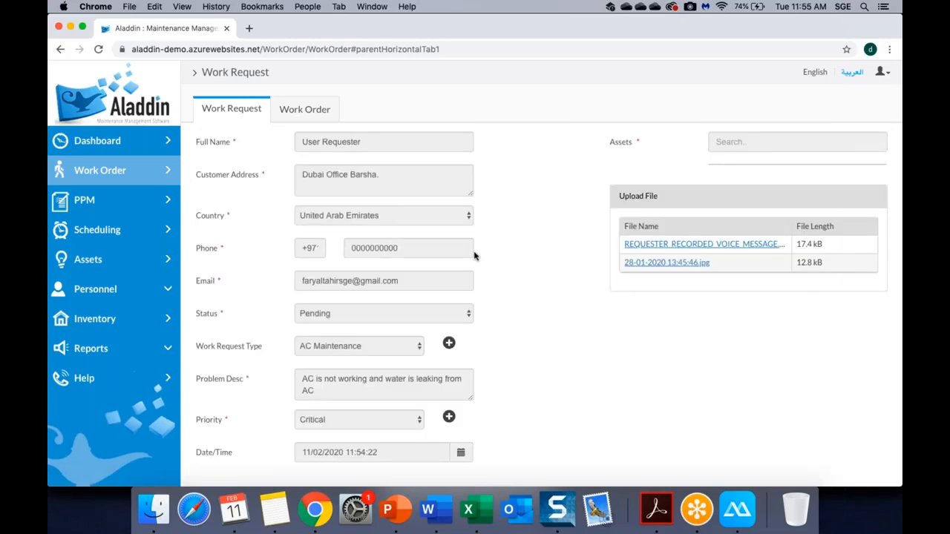
scroll(558, 266, down, 2)
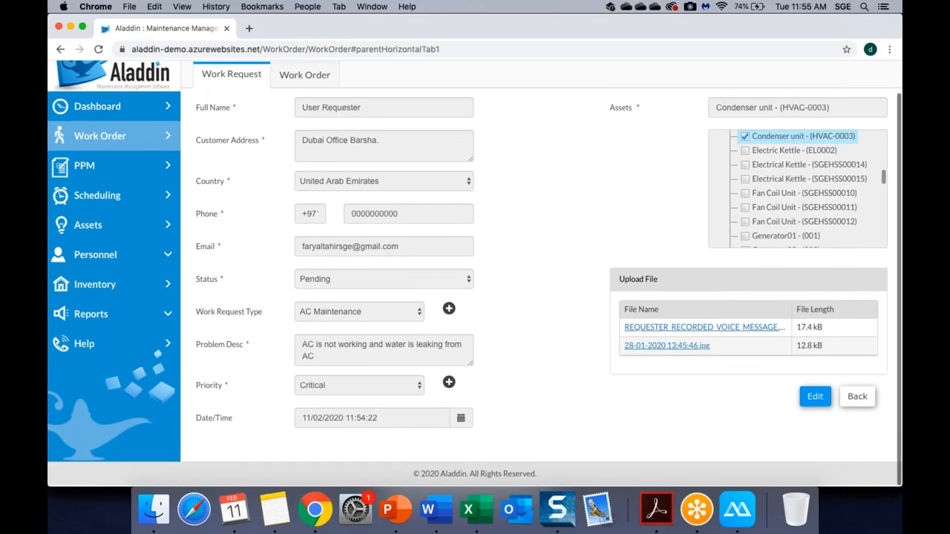
click(815, 388)
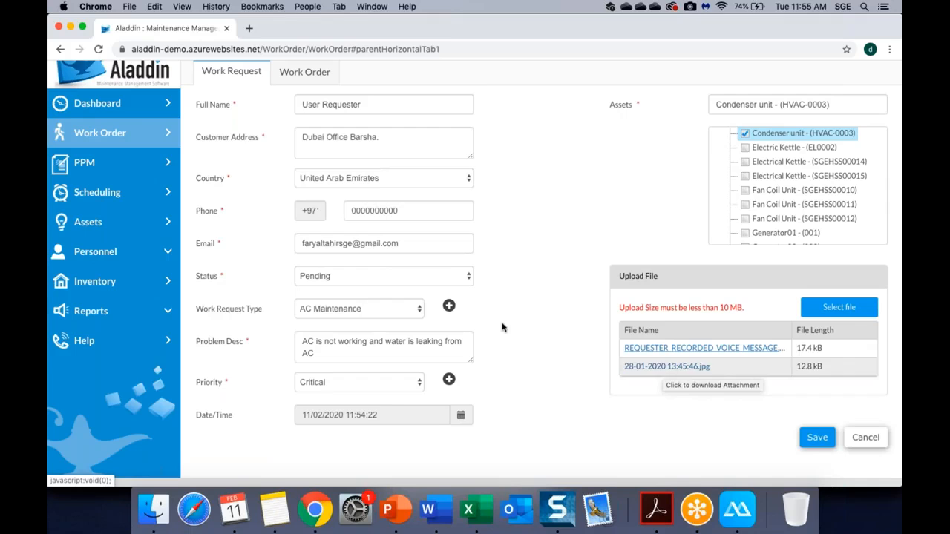
click(466, 277)
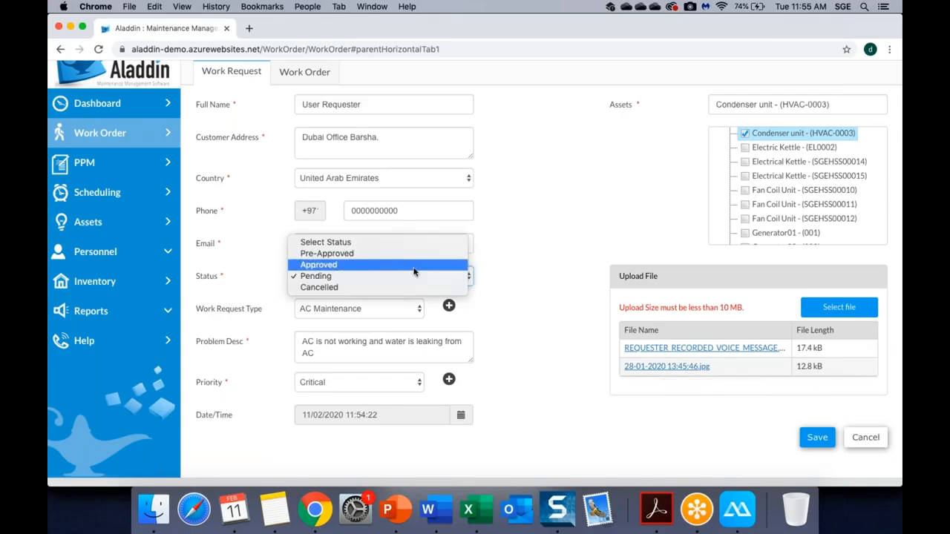
click(409, 267)
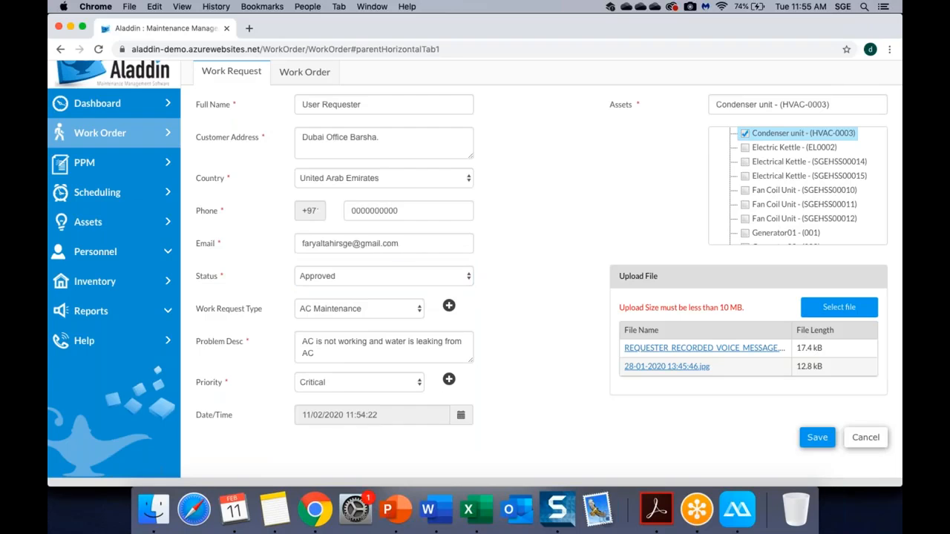
click(816, 438)
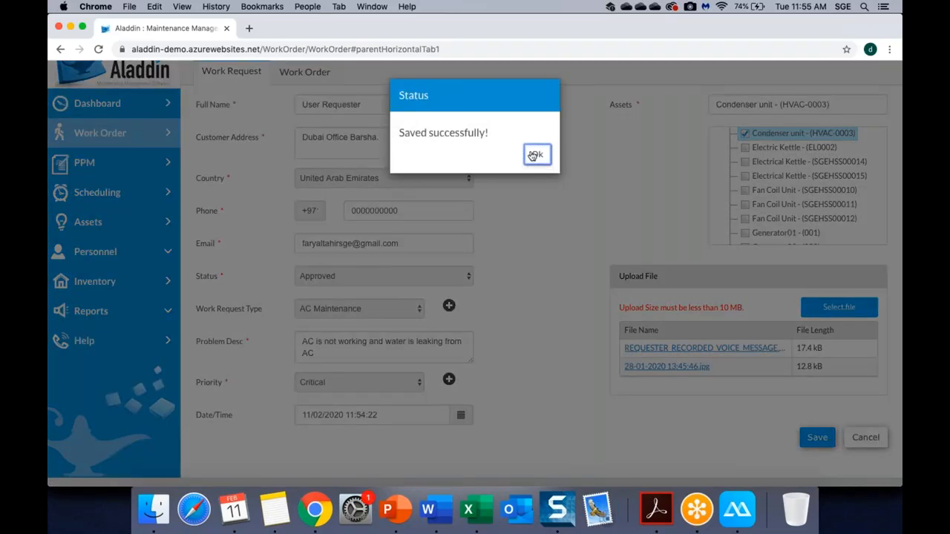
click(533, 154)
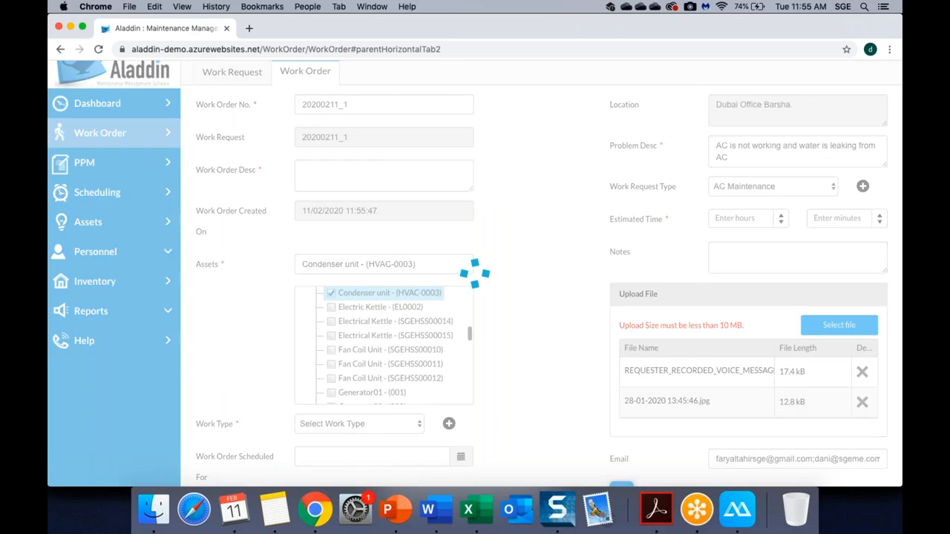
Set the work order description to 'it is a VIP client' with a 5-hour estimate.
scroll(332, 112, up, 1)
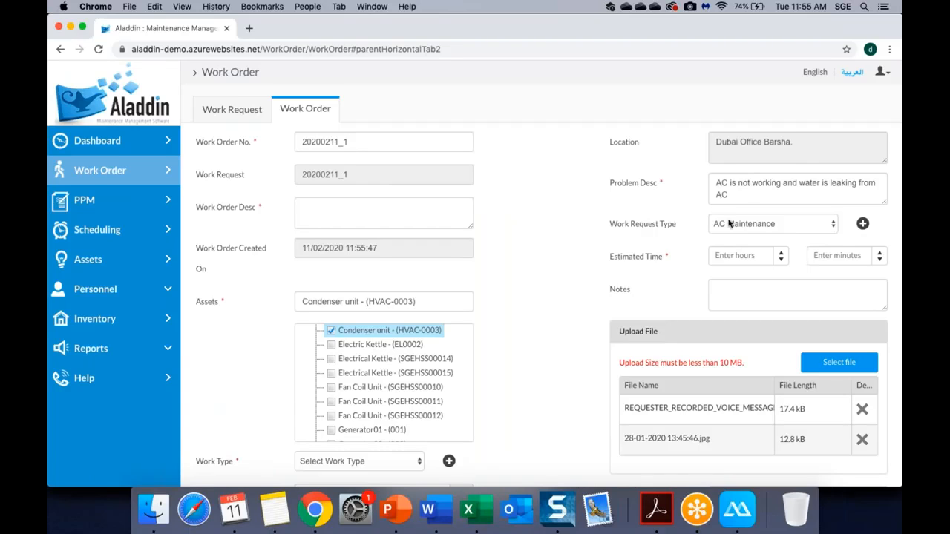
key(super+a)
key(super+c)
click(461, 224)
key(super+v)
click(723, 259)
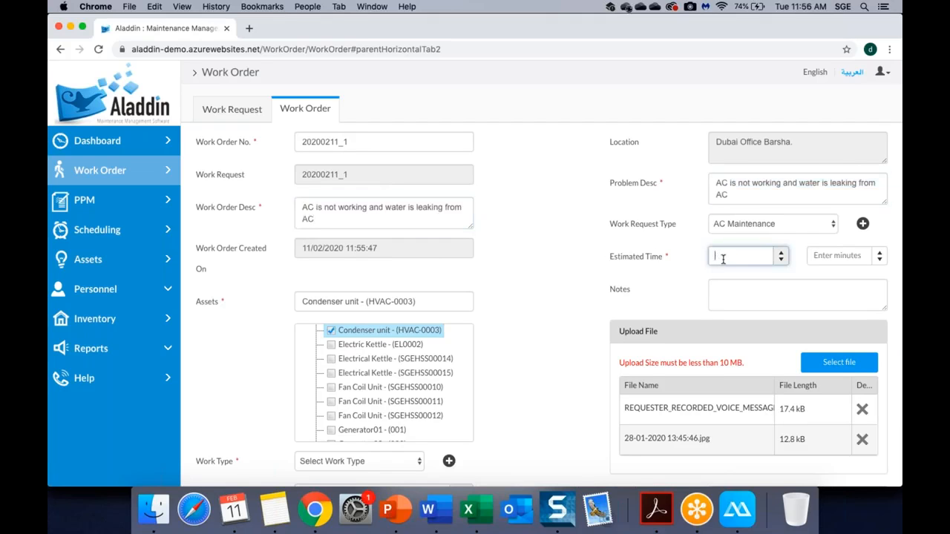
text(5)
click(550, 280)
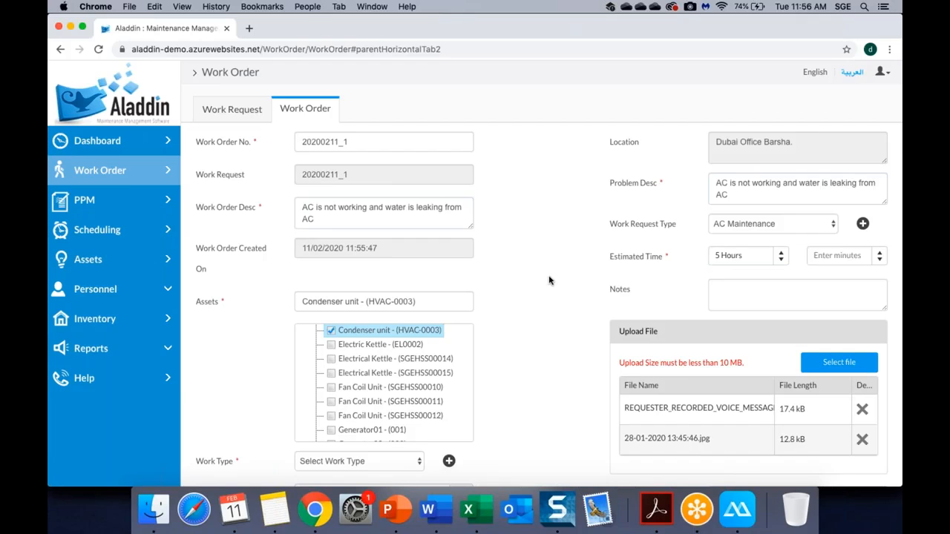
scroll(549, 280, down, 3)
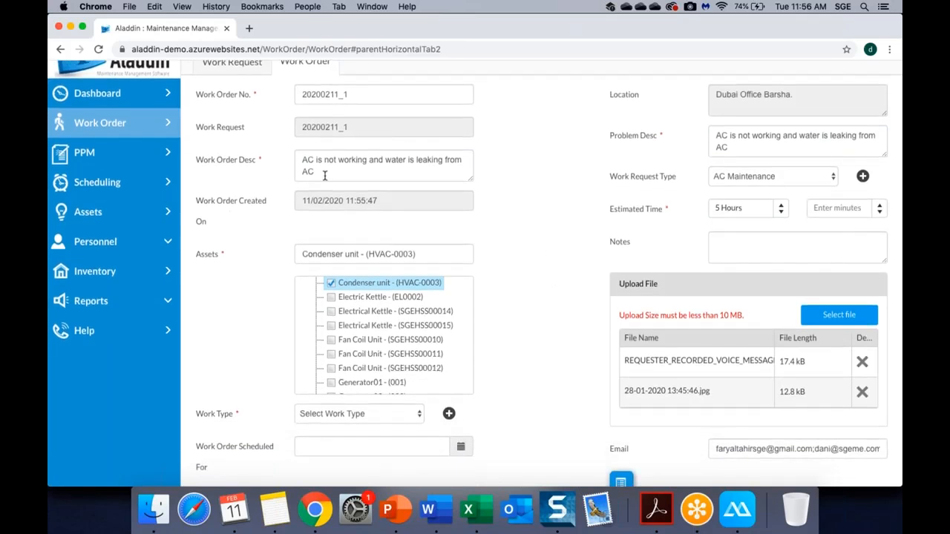
drag(332, 175, 263, 154)
text(it i)
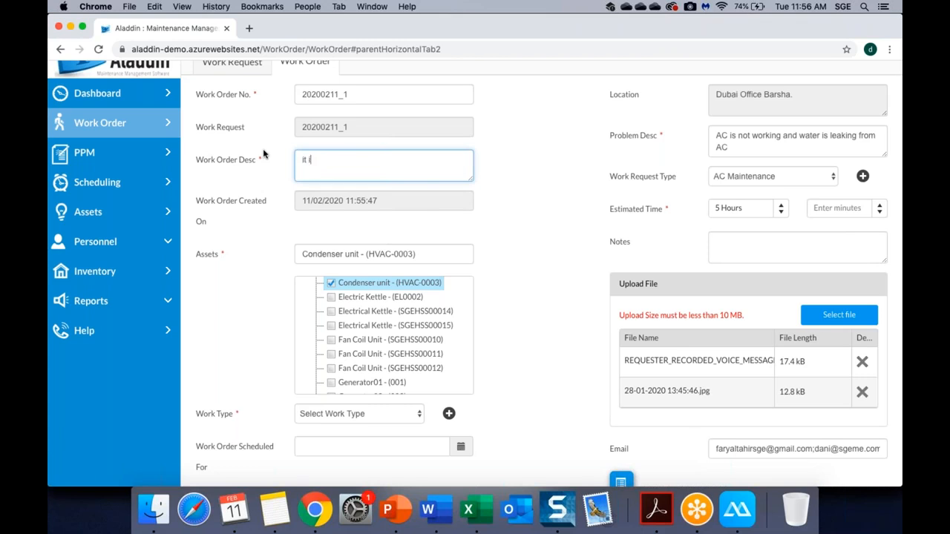
text(s a VIP client)
Set work type Emergency and schedule the work for 11/02/2020 12:30 AM.
scroll(585, 250, down, 3)
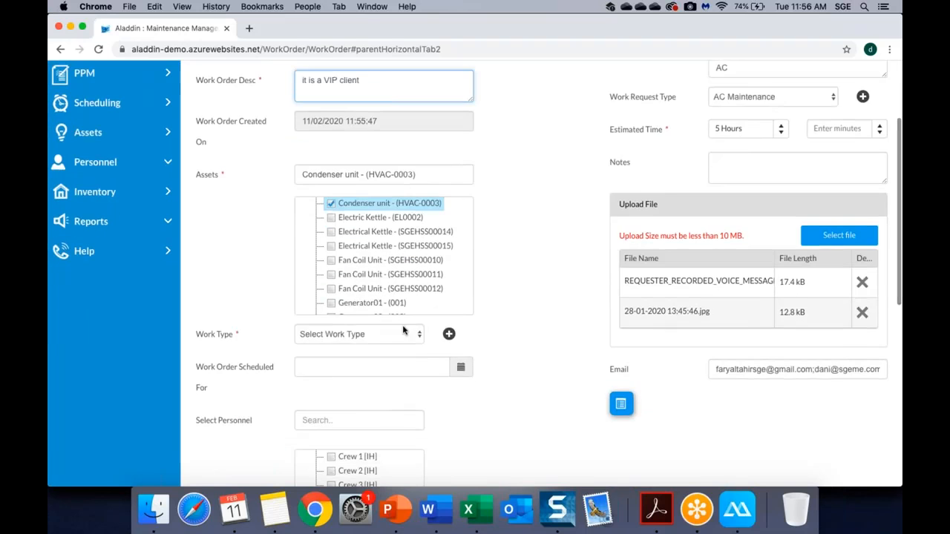
click(406, 331)
click(334, 344)
scroll(495, 333, down, 1)
scroll(495, 333, down, 1)
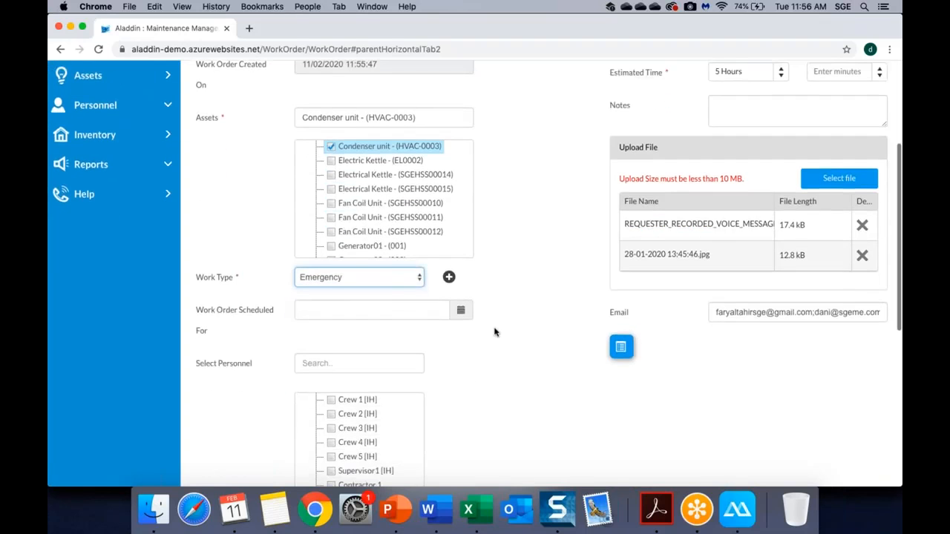
click(428, 311)
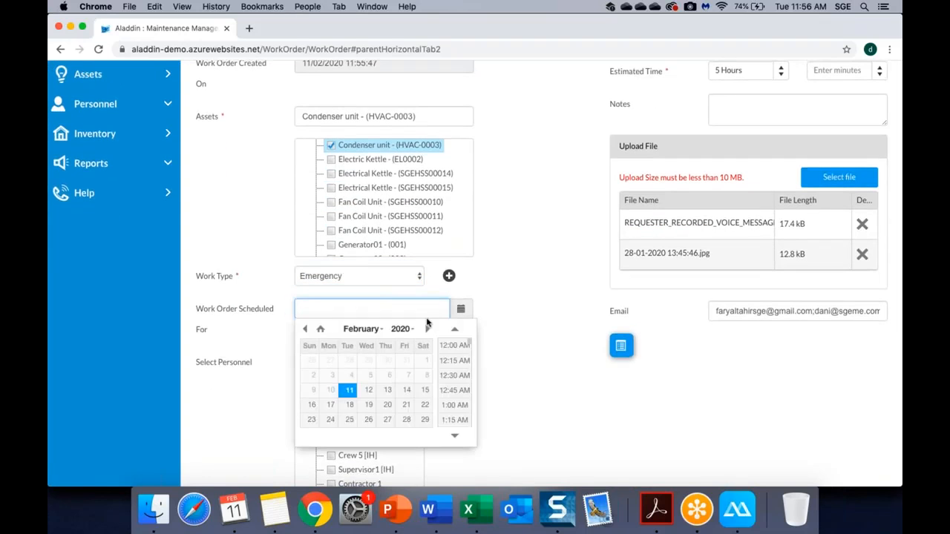
click(454, 374)
Assign only Crew 1 [IH] to the work order.
scroll(506, 320, down, 3)
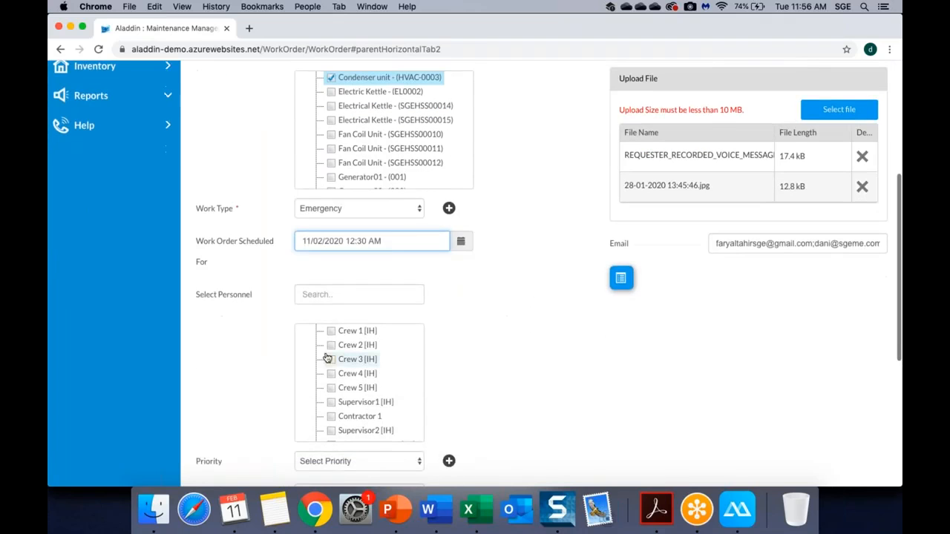
click(331, 331)
scroll(454, 302, down, 1)
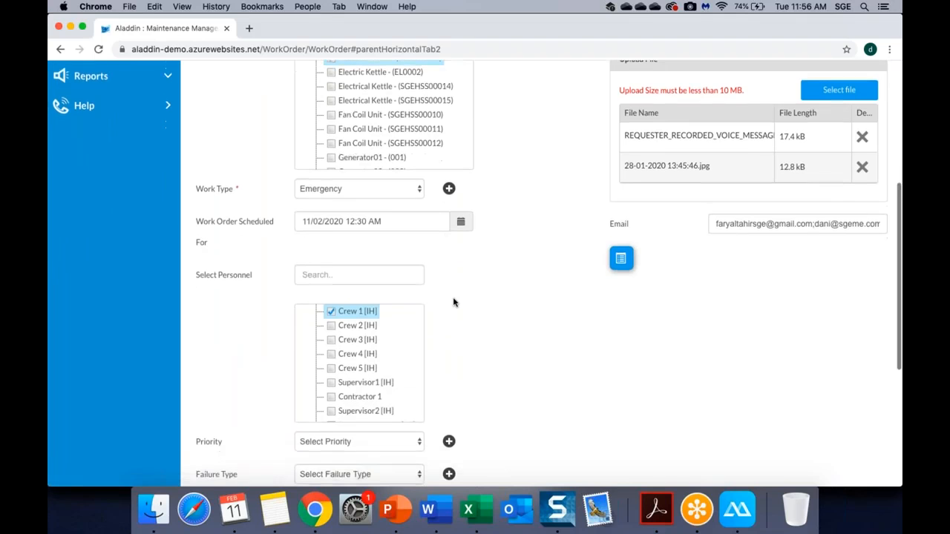
click(334, 326)
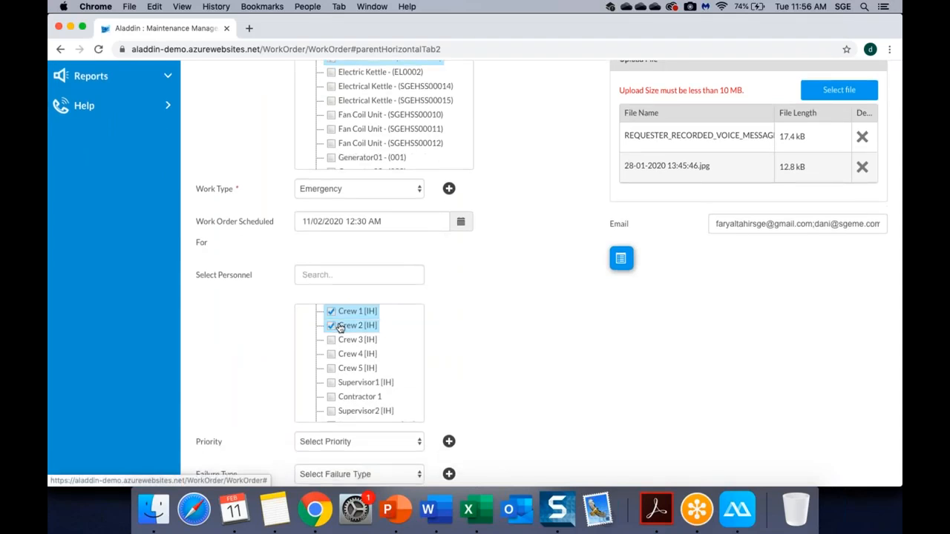
click(341, 327)
click(331, 312)
click(331, 326)
click(331, 325)
scroll(448, 299, down, 3)
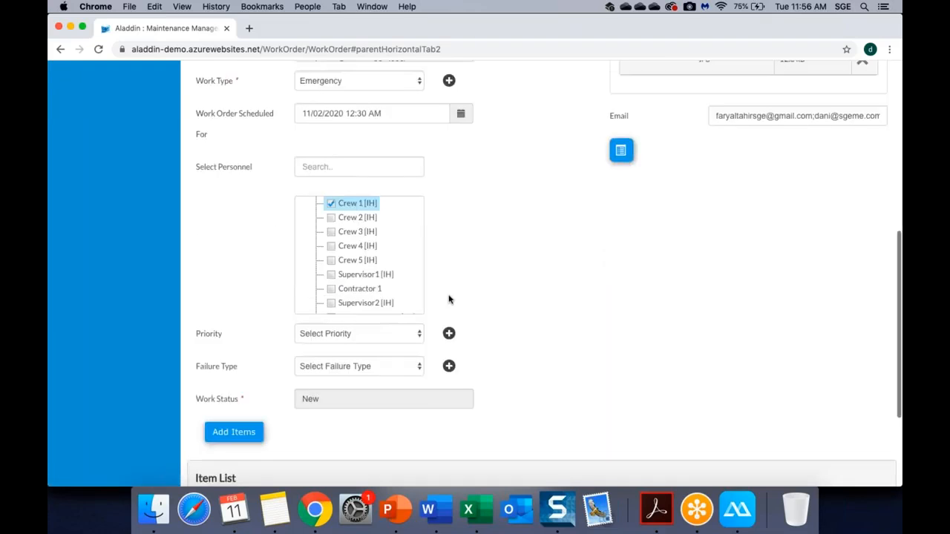
Set the priority to High and save work order 20200211_1.
click(366, 339)
click(356, 345)
scroll(507, 295, down, 1)
scroll(507, 295, down, 4)
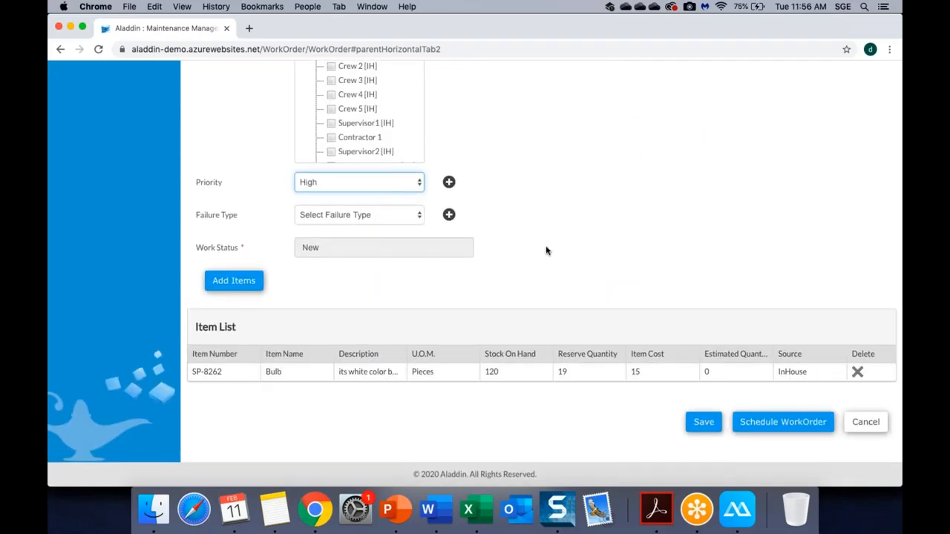
scroll(546, 249, up, 8)
scroll(545, 250, up, 7)
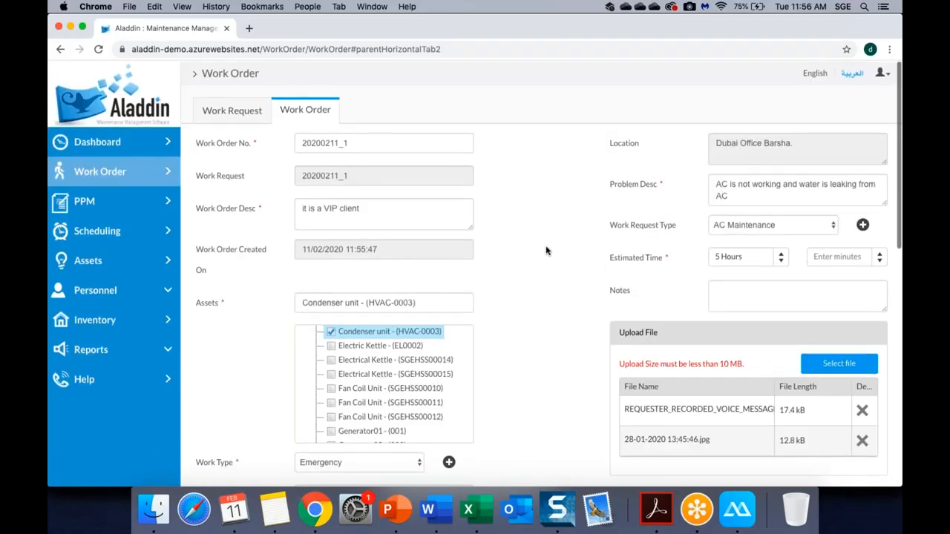
scroll(545, 250, down, 13)
scroll(545, 250, down, 2)
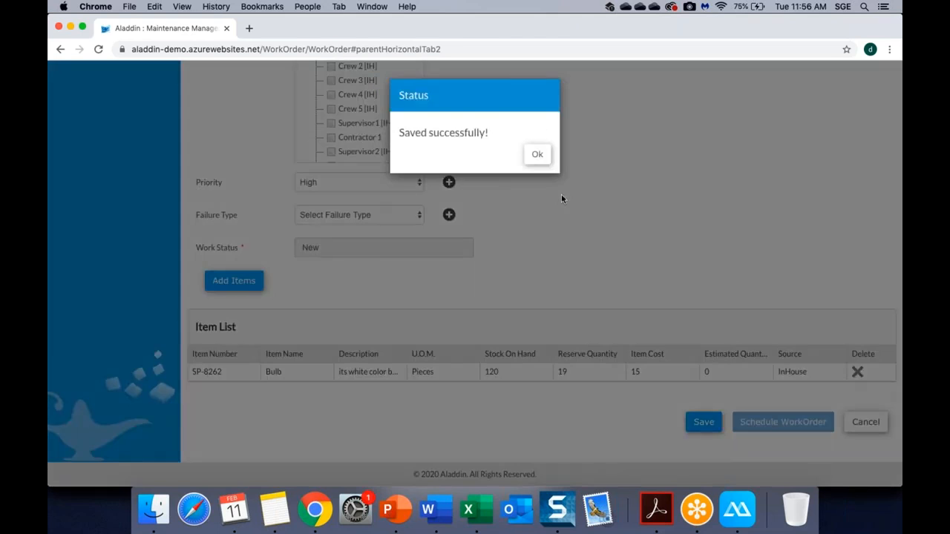
click(538, 156)
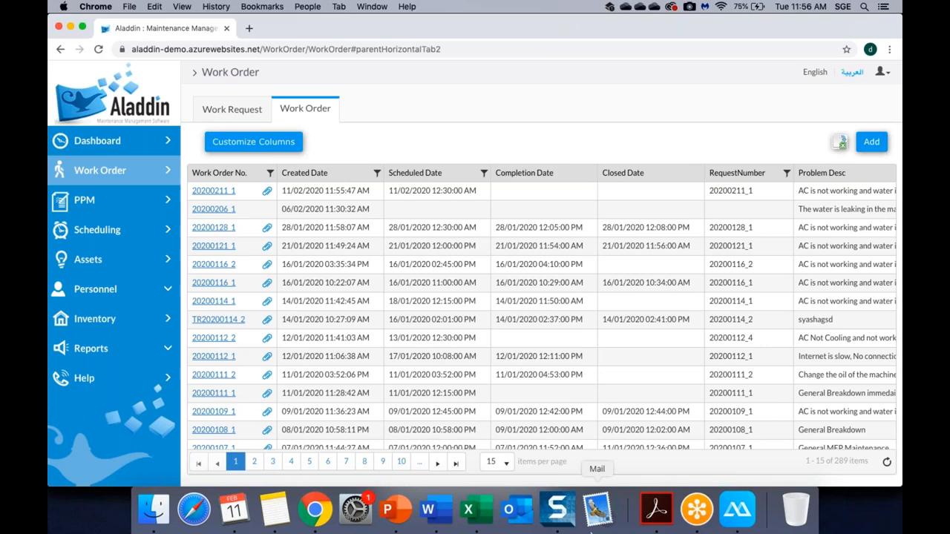
Bring ApowerMirror to the front, showing the phone's home screen with the Aladdin and Requester apps.
click(737, 510)
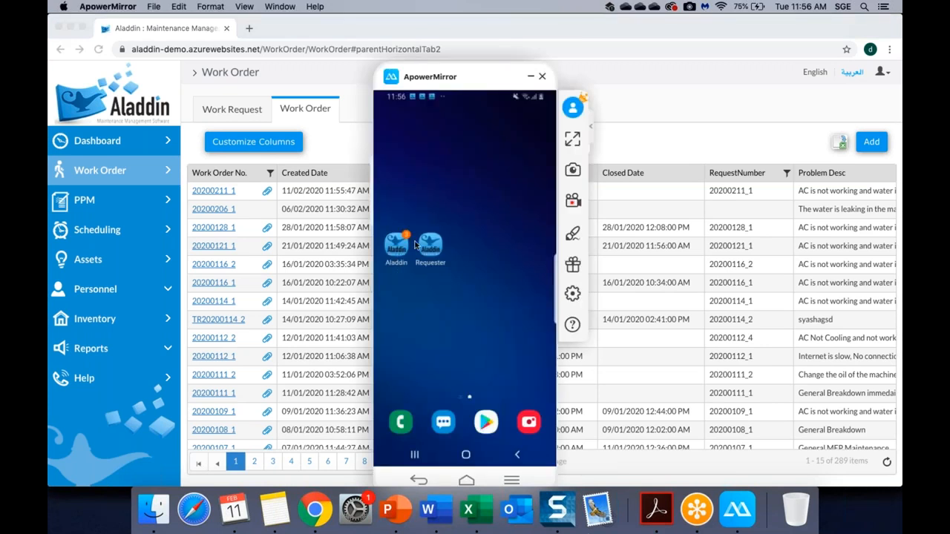
Launch the Aladdin crew app on the mirrored phone and open work order 20200211_1.
click(413, 280)
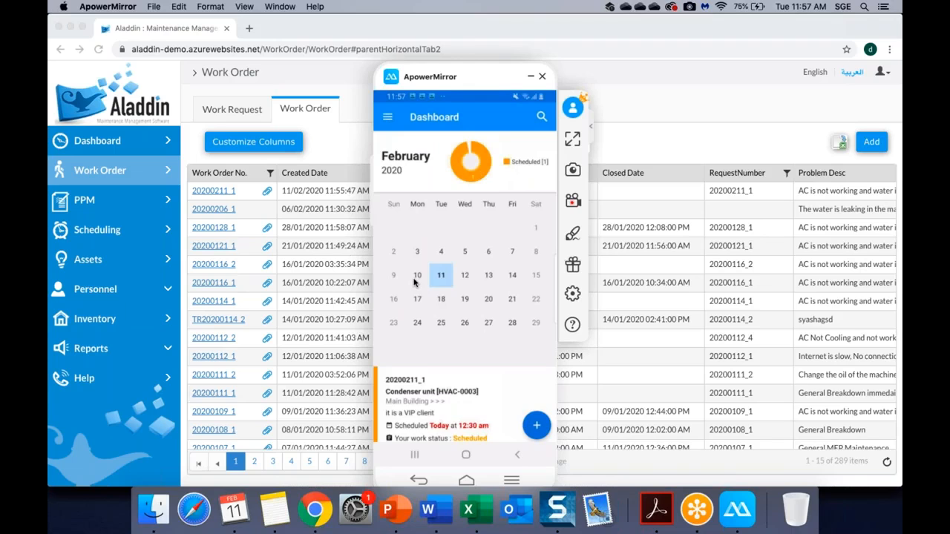
scroll(414, 282, down, 2)
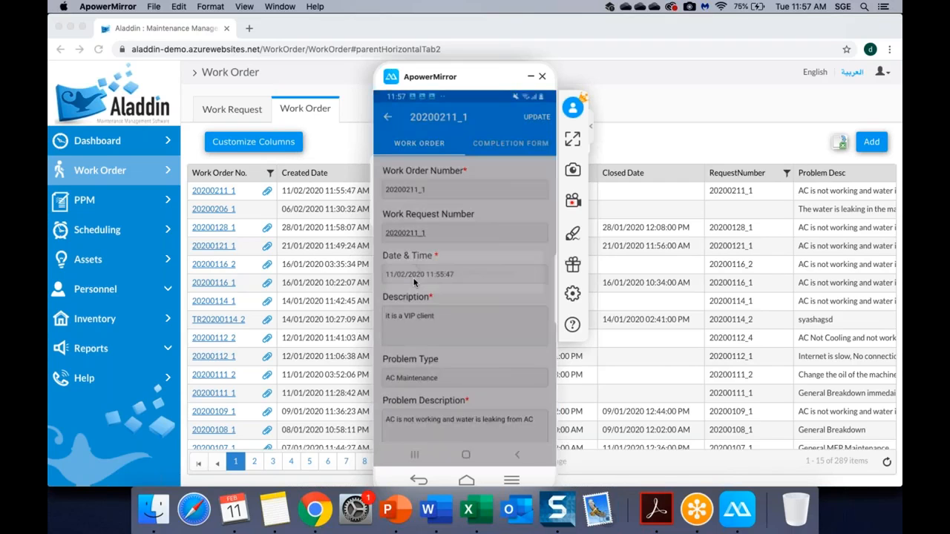
Add spare part 'bulb' with estimated quantity 5 to work order 20200211_1, then start it.
scroll(414, 282, down, 5)
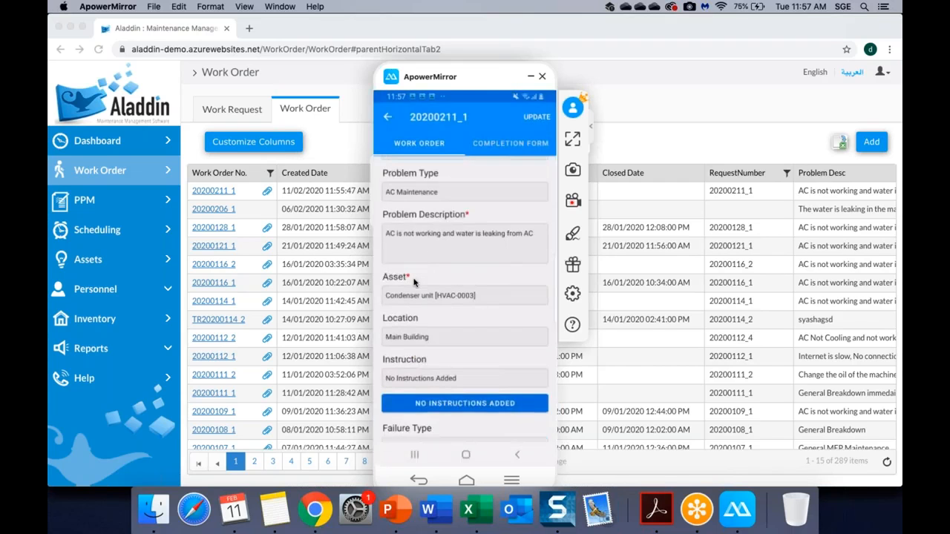
scroll(414, 282, down, 5)
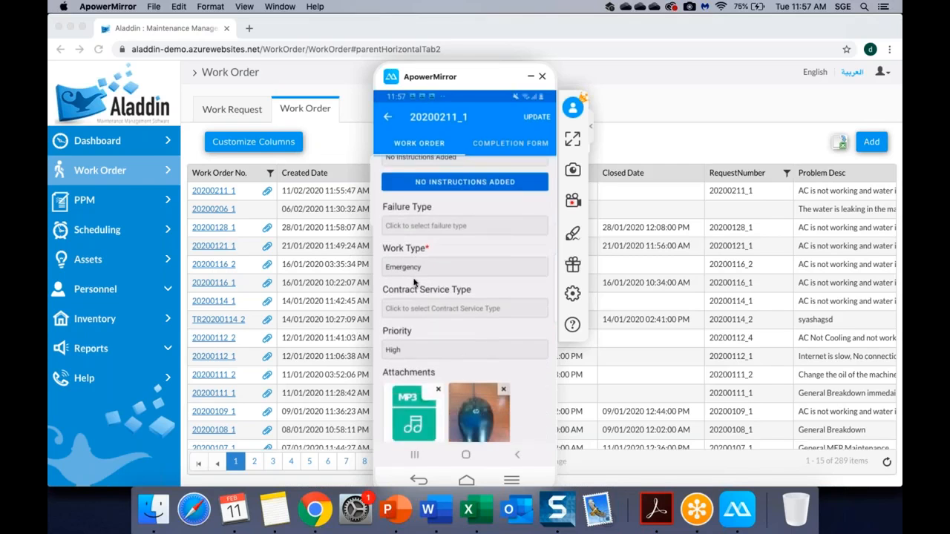
scroll(414, 282, down, 3)
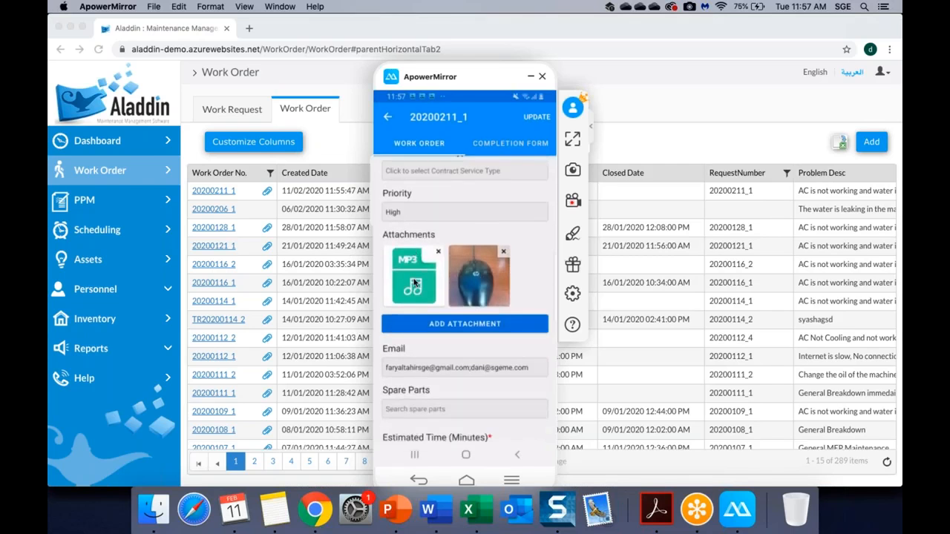
scroll(414, 282, down, 4)
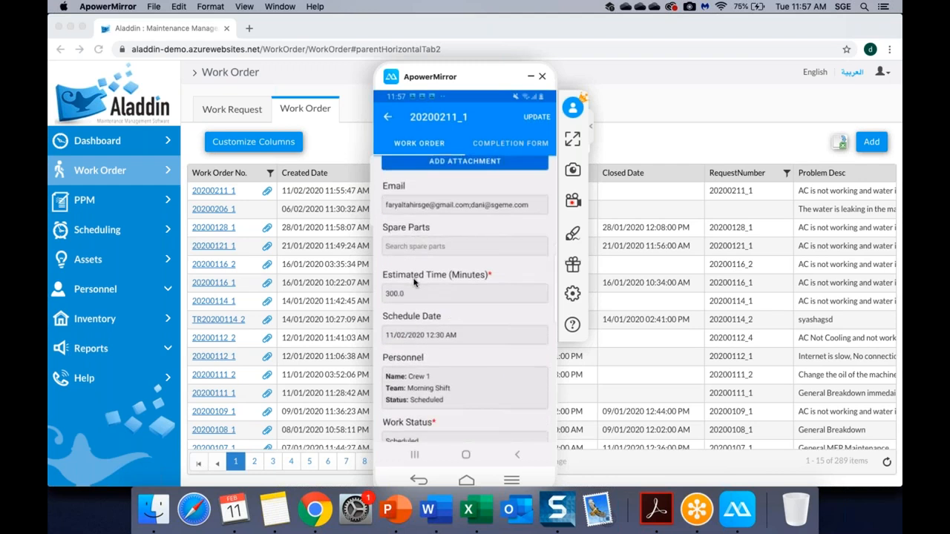
text(bulb)
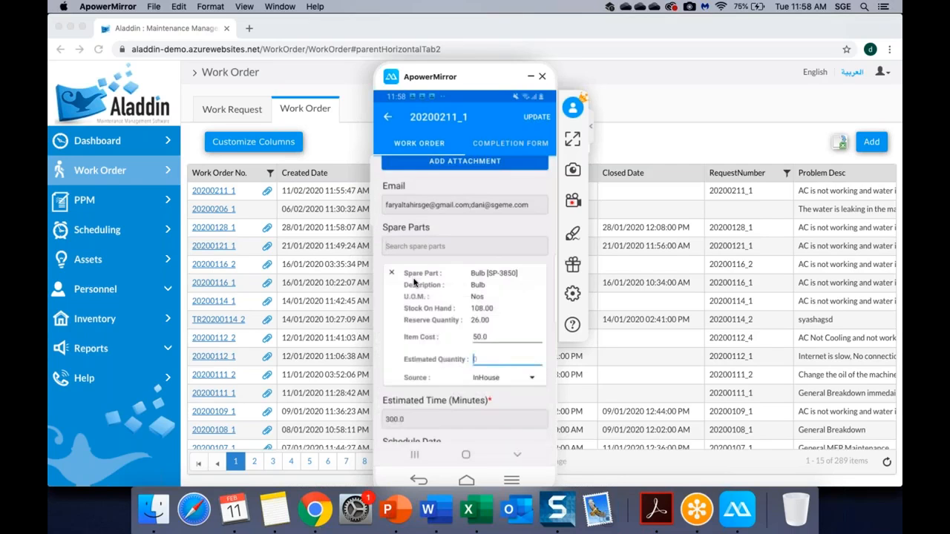
text(5)
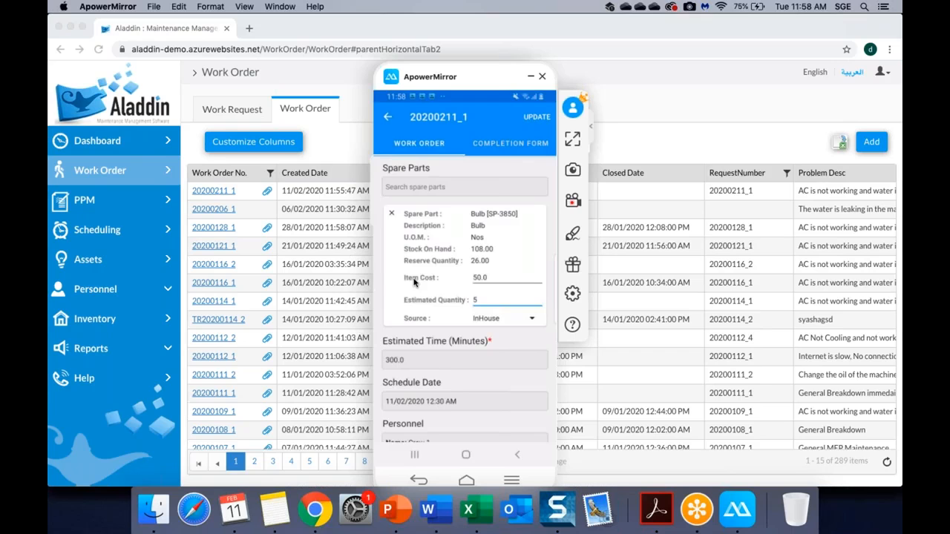
scroll(413, 281, down, 5)
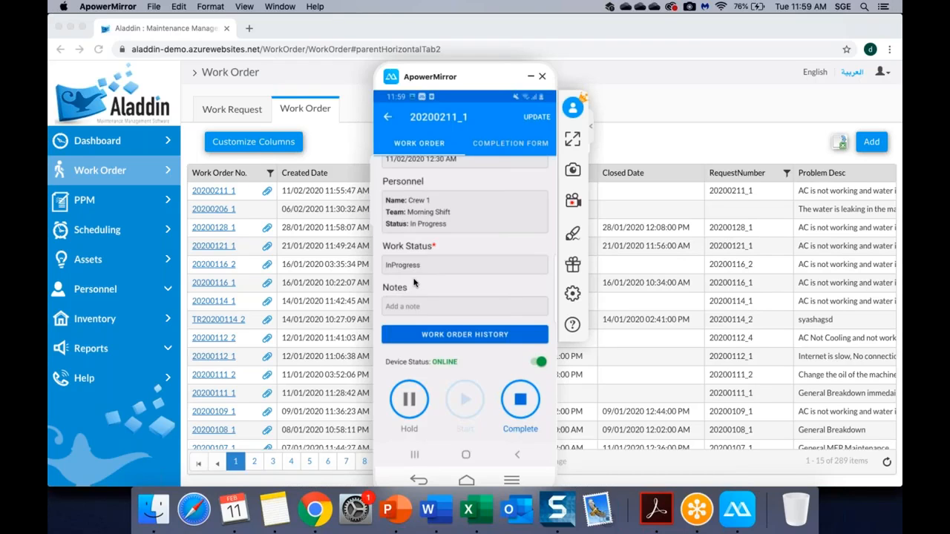
Enter note 'completed without addt task', the in-charge's name, contact number and remark 'ur guy was good', and submit.
text(comple)
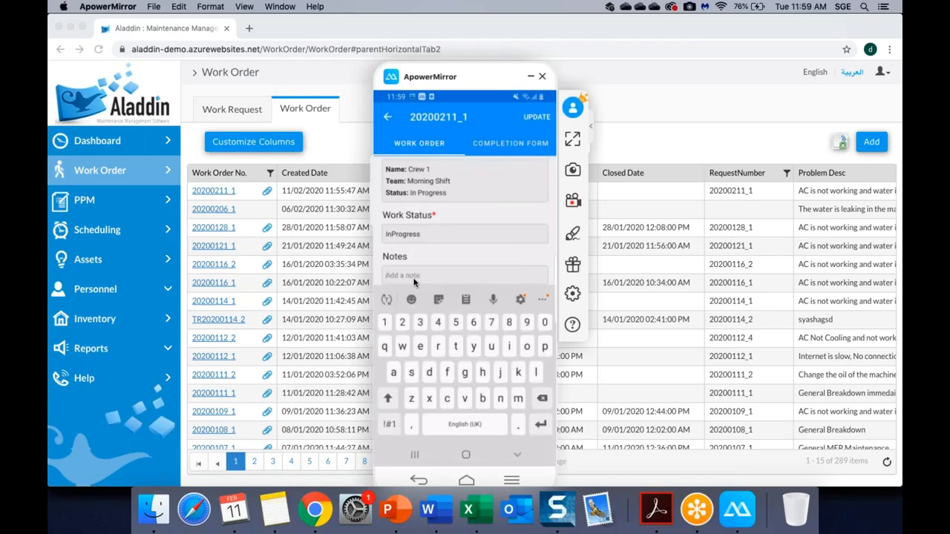
text(ted without addt task)
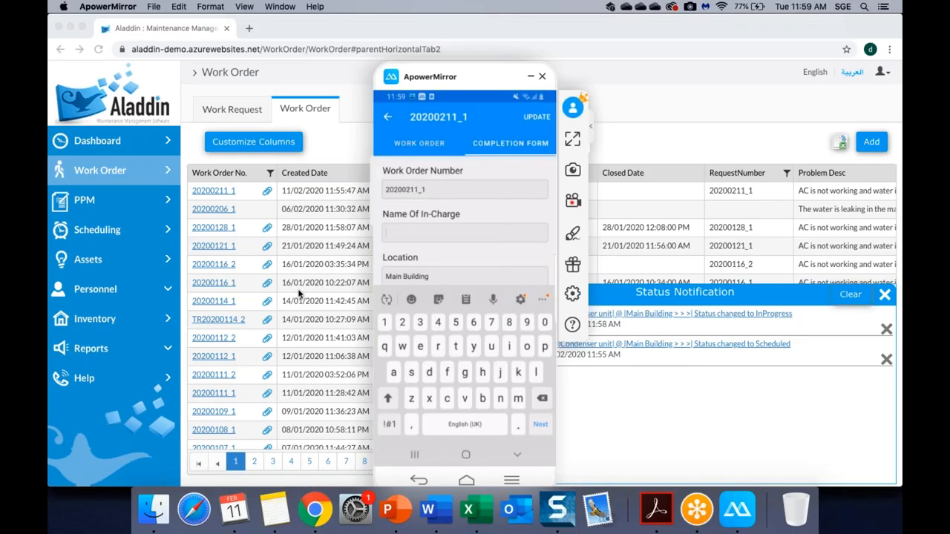
text(Dani)
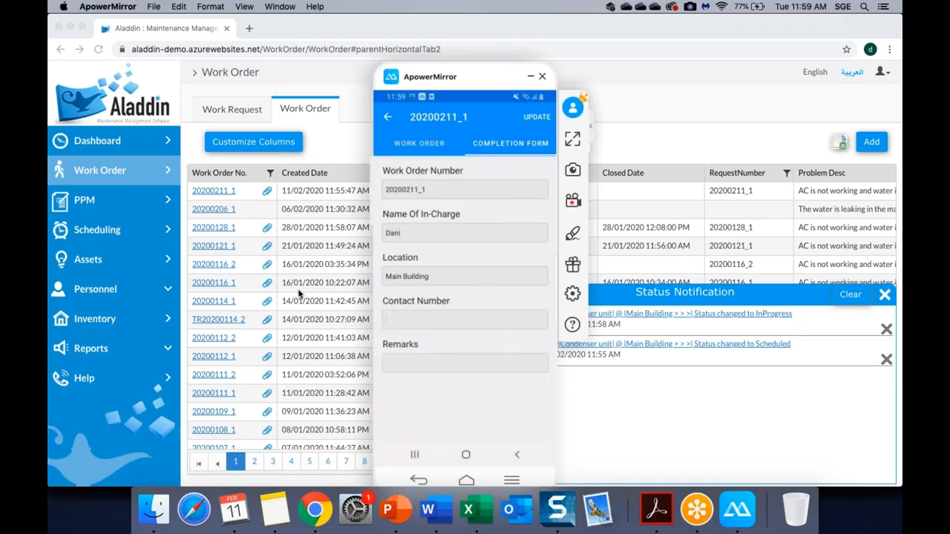
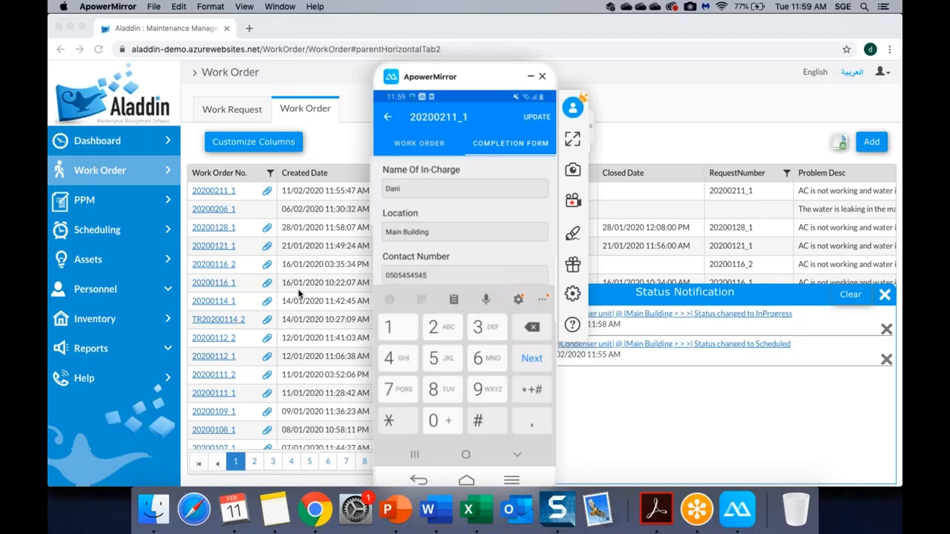
text(ur guy)
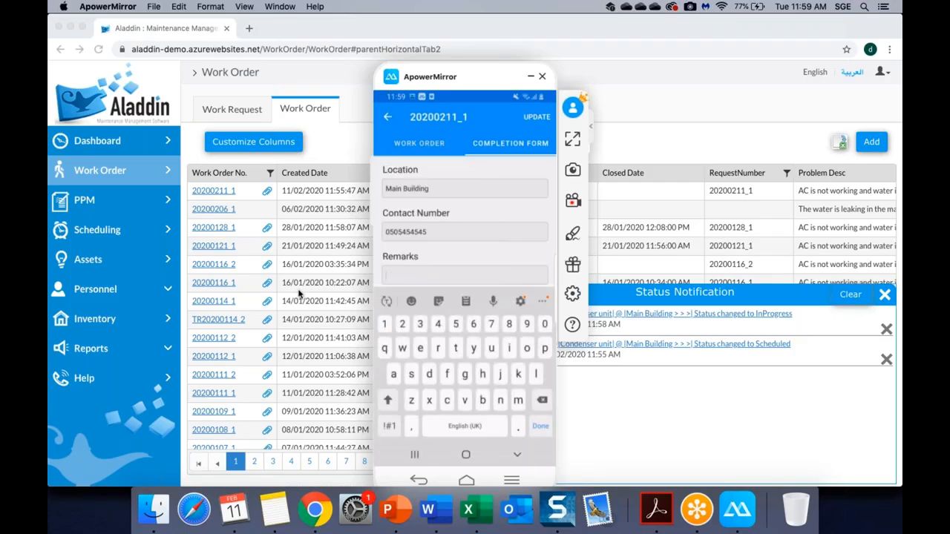
text( was good)
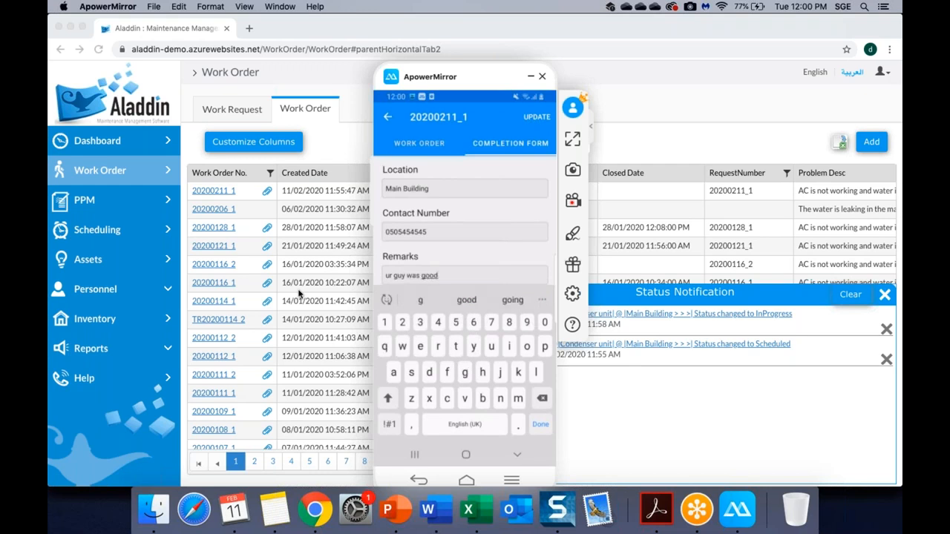
key(Return)
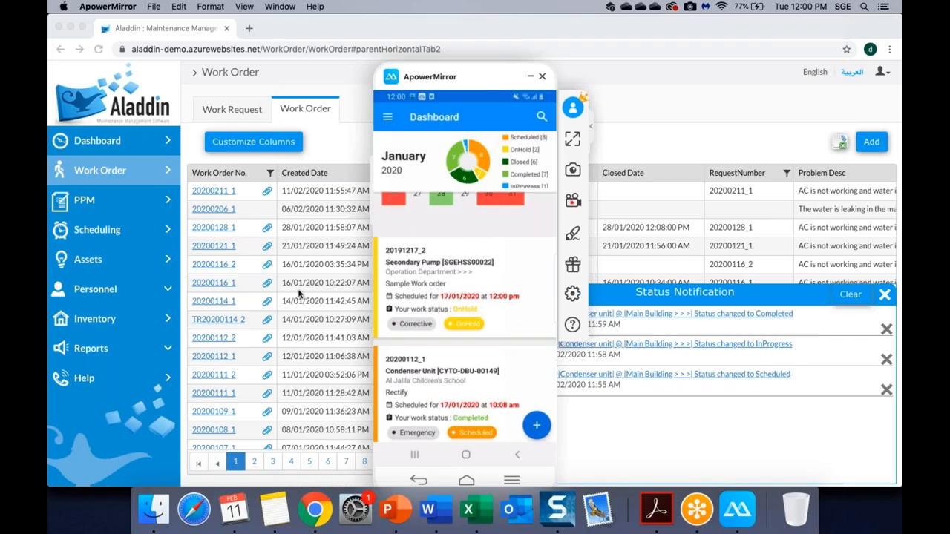
Open completed work order 20200211_1 from its Completed notification and show its work time history.
click(636, 132)
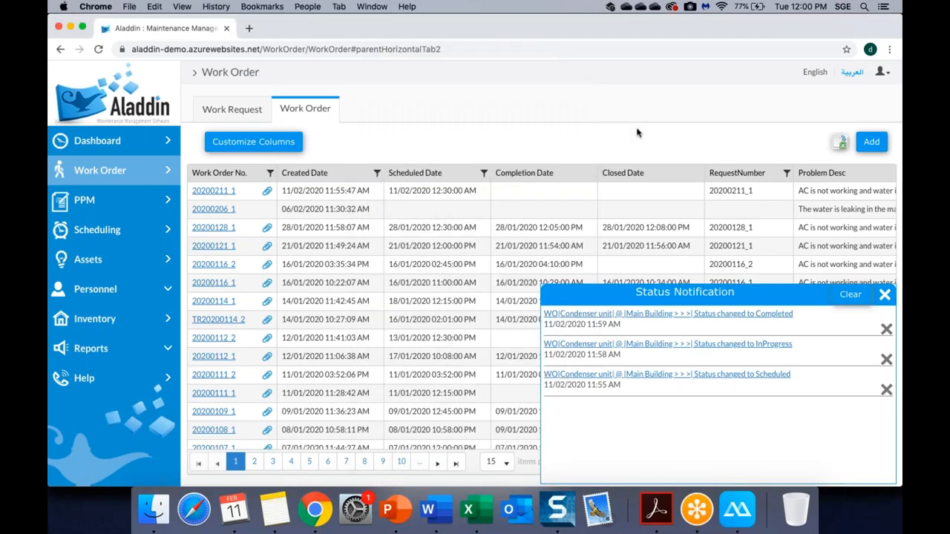
click(672, 320)
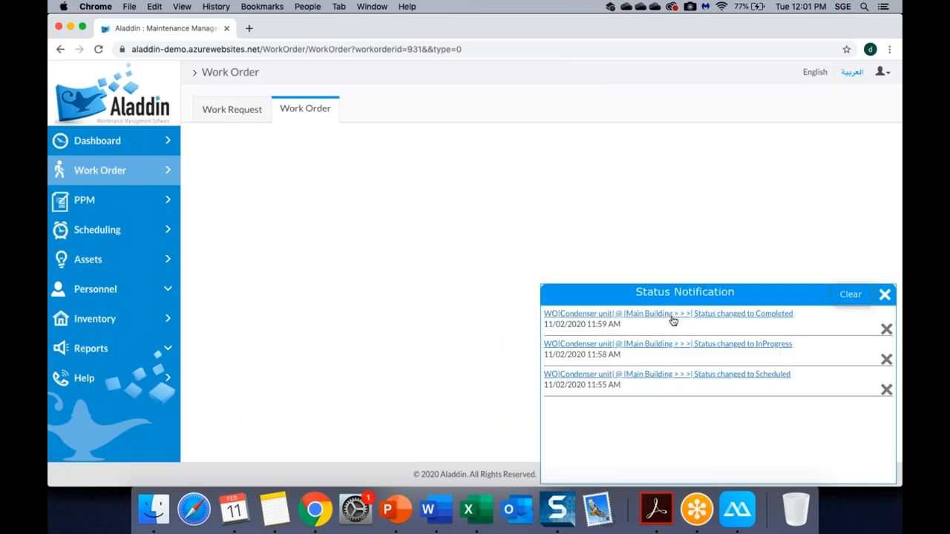
click(885, 295)
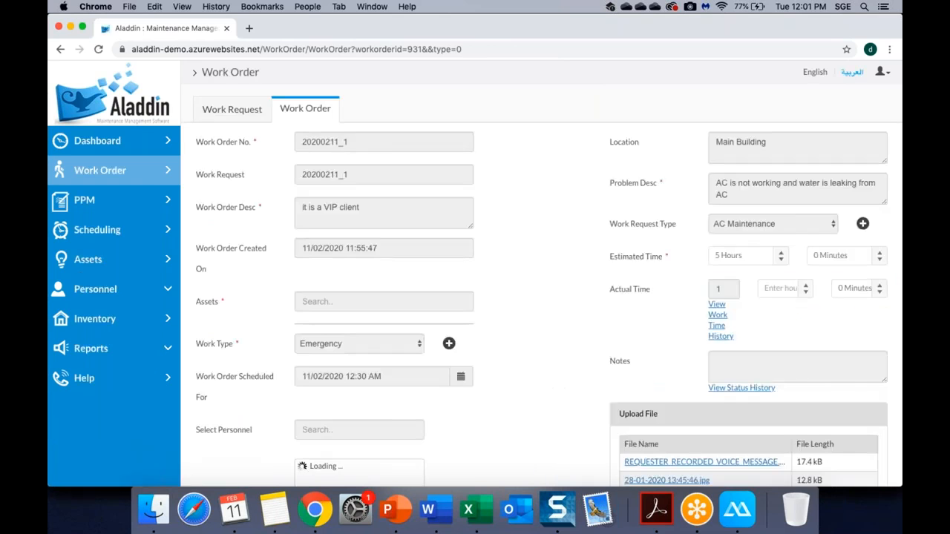
click(717, 315)
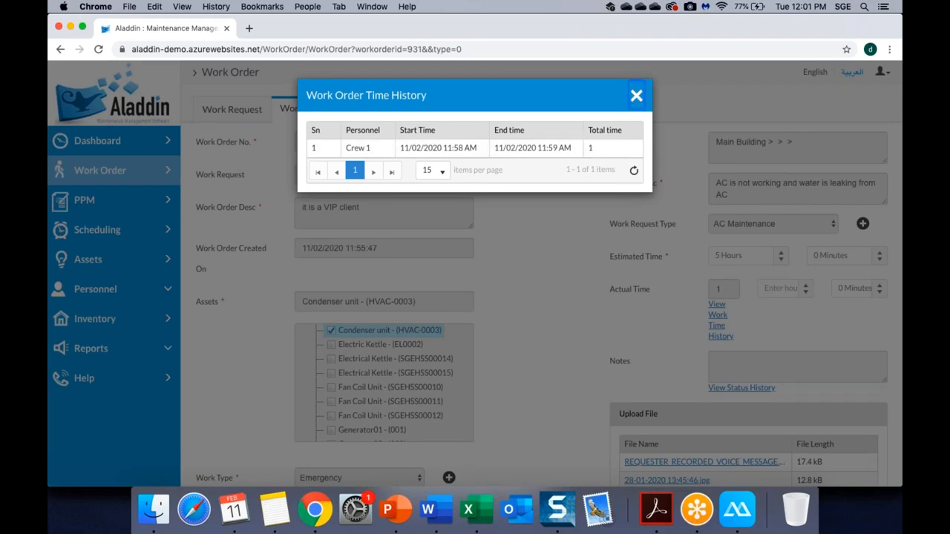
Close the time history, review the 20200211_1 form, and generate its printable service report.
click(636, 95)
scroll(568, 244, down, 10)
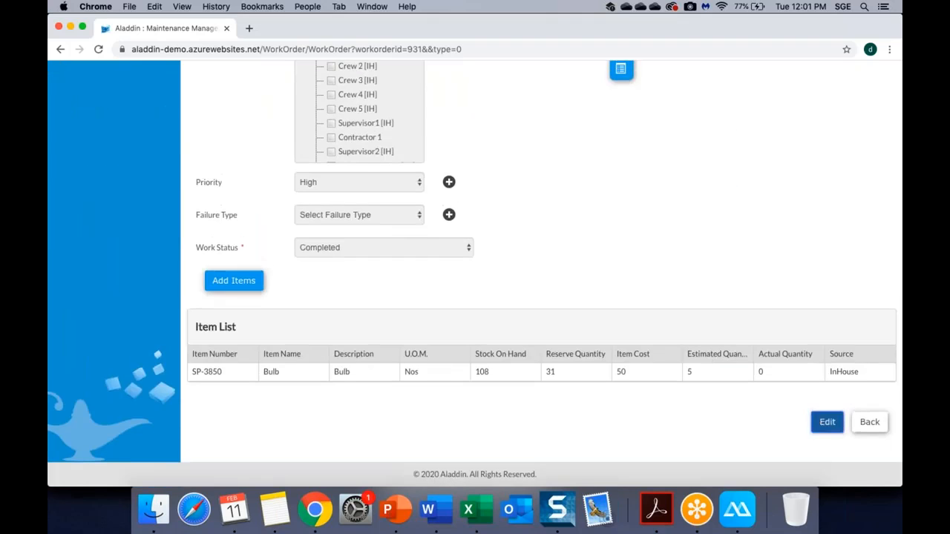
scroll(562, 372, up, 15)
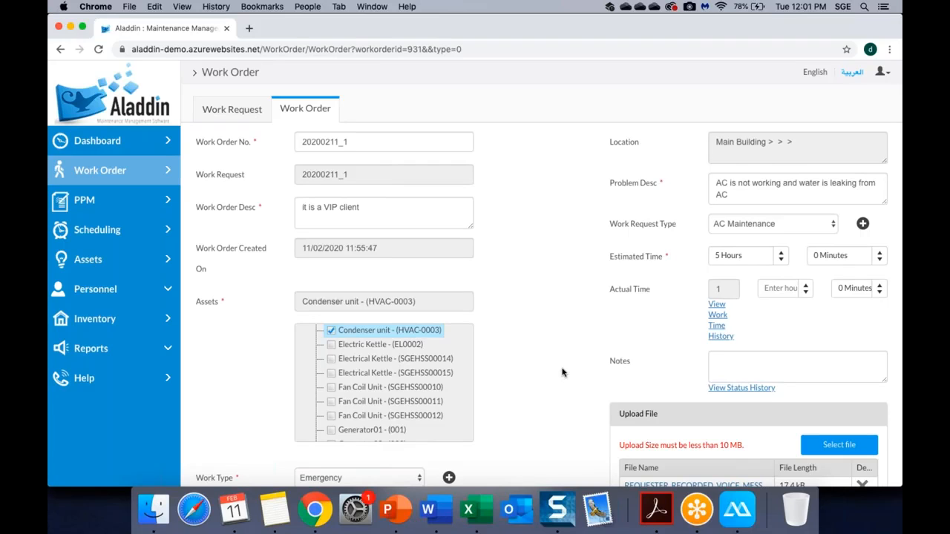
scroll(561, 373, down, 8)
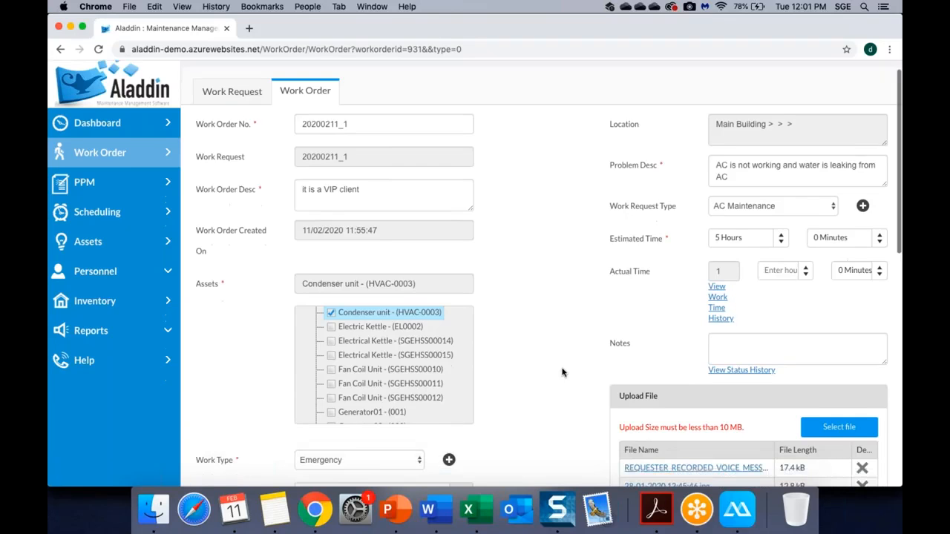
scroll(532, 371, up, 8)
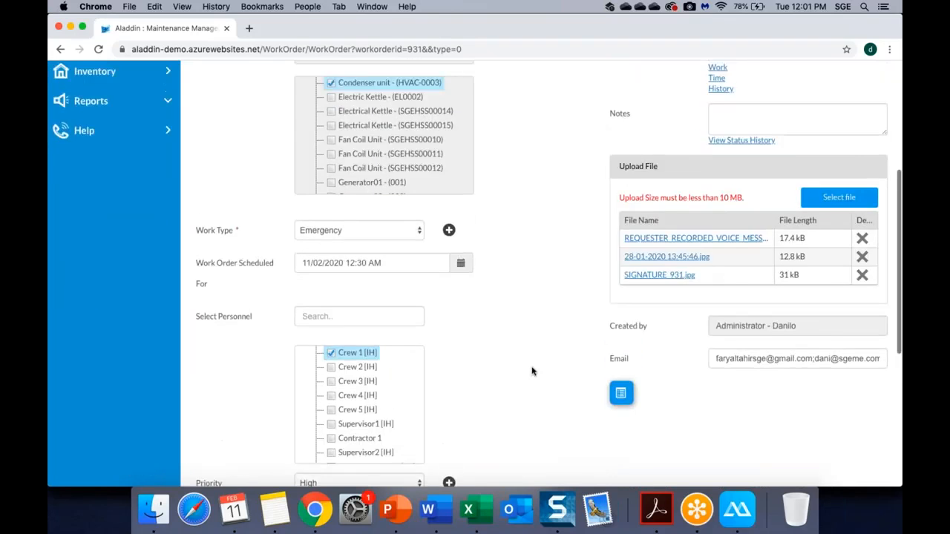
scroll(532, 371, down, 7)
scroll(531, 371, up, 7)
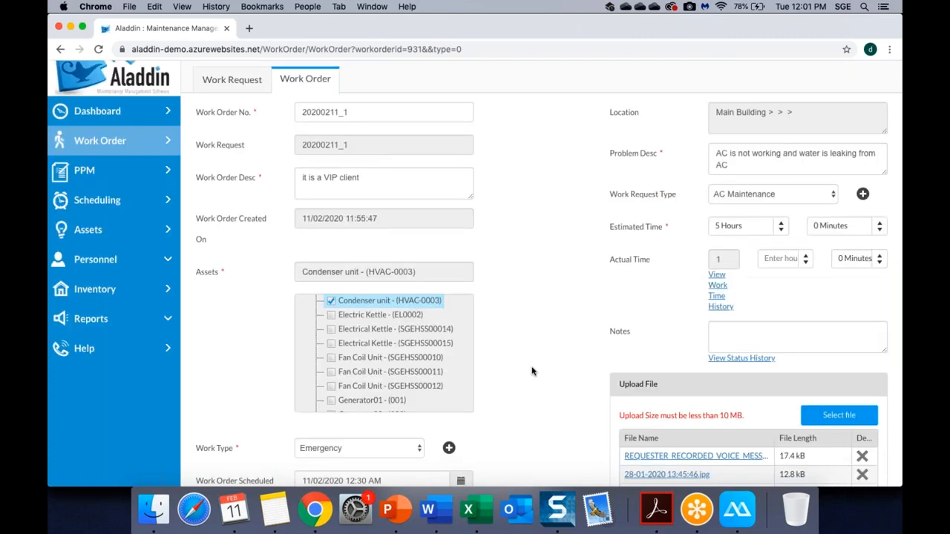
scroll(531, 371, down, 2)
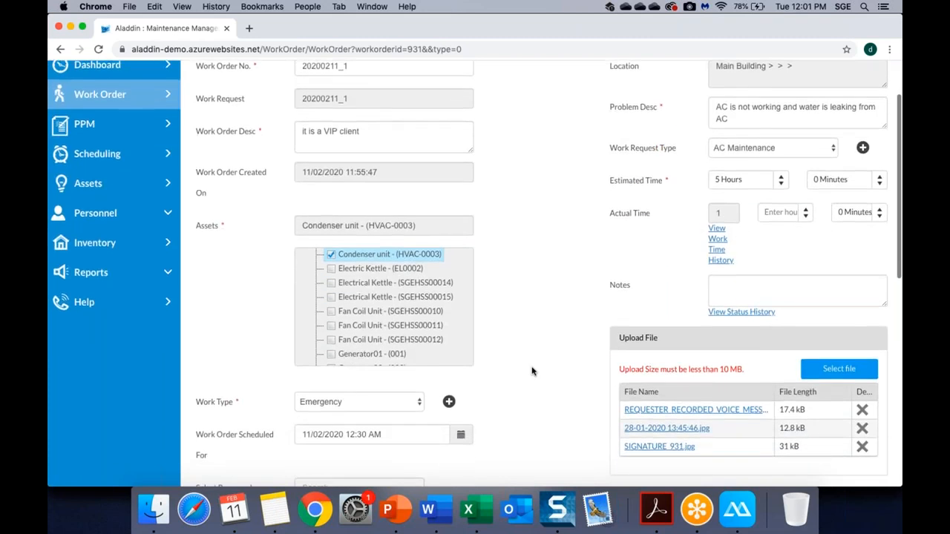
scroll(531, 370, up, 2)
scroll(531, 371, down, 10)
click(621, 278)
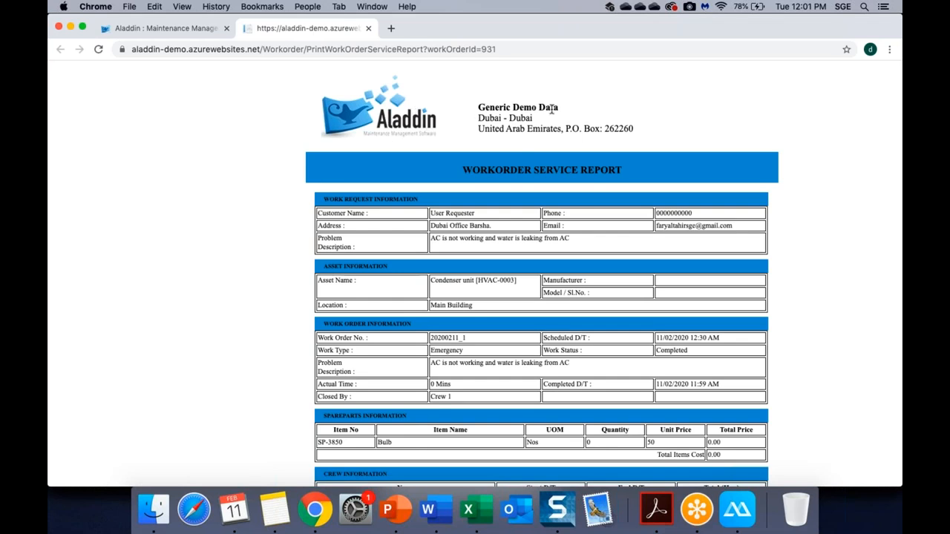
Scroll through the 20200211_1 service report: Crew 1's times, remark 'ur guy was good', signature and photo.
scroll(526, 171, down, 3)
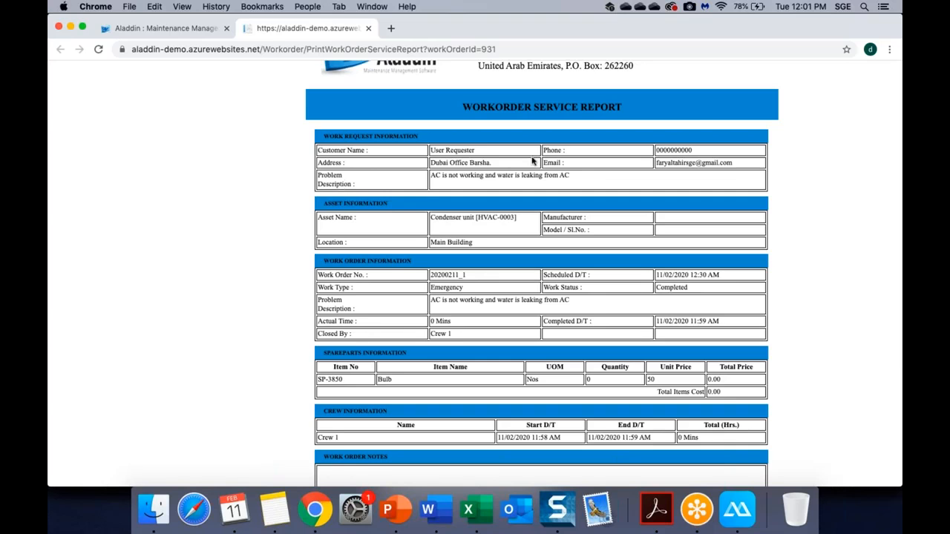
scroll(426, 186, down, 2)
scroll(421, 197, down, 1)
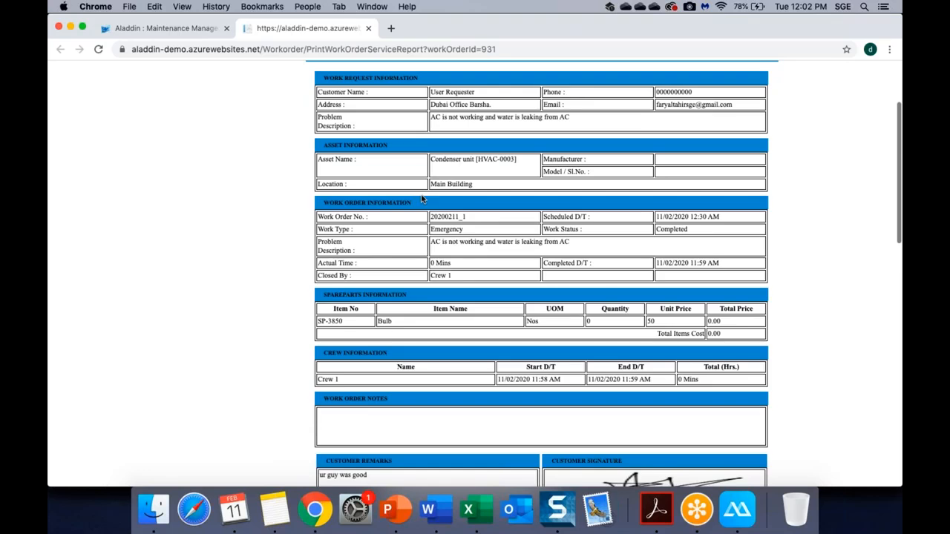
scroll(426, 200, down, 2)
scroll(438, 204, down, 4)
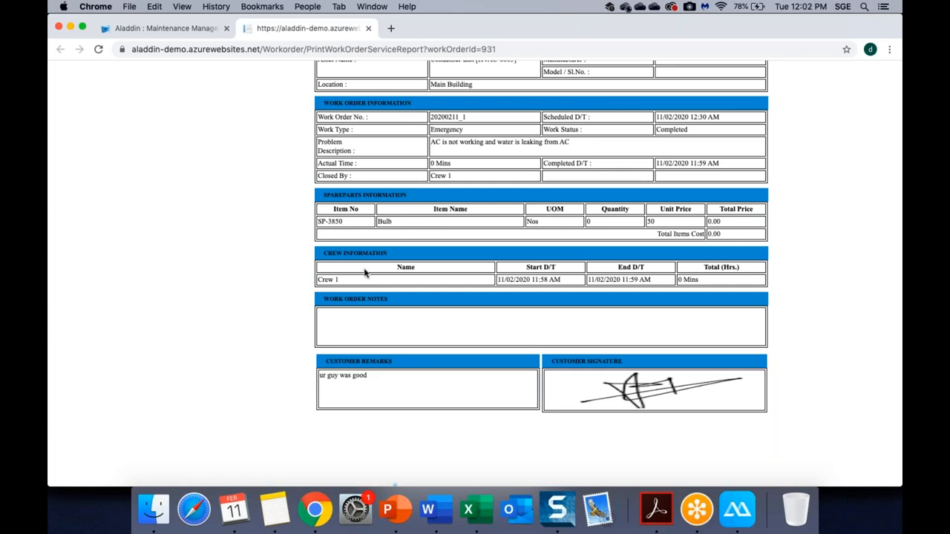
scroll(434, 314, down, 2)
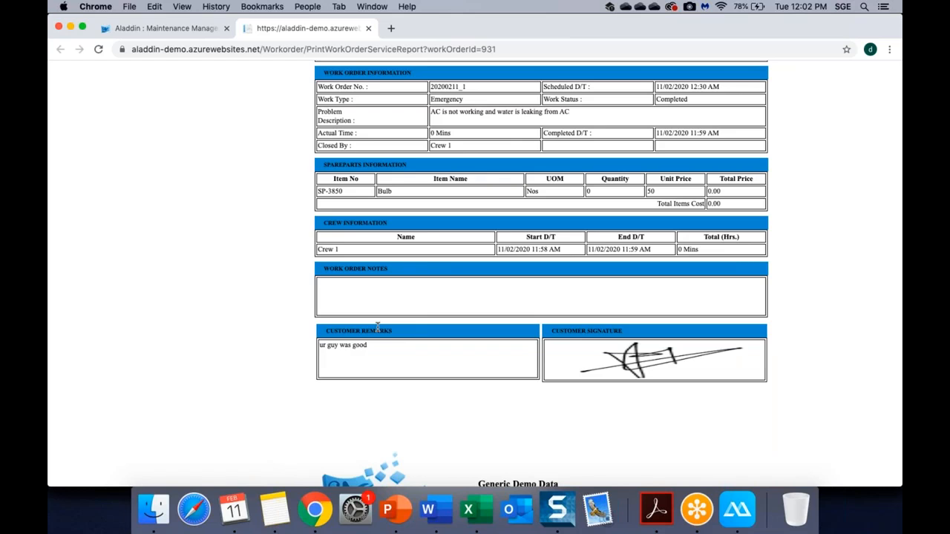
scroll(699, 349, down, 10)
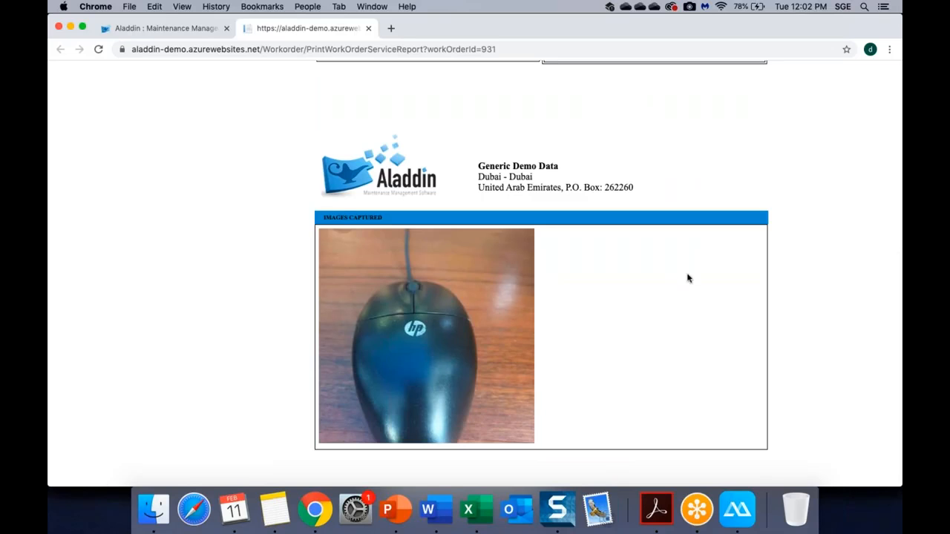
scroll(602, 186, down, 5)
scroll(603, 186, down, 3)
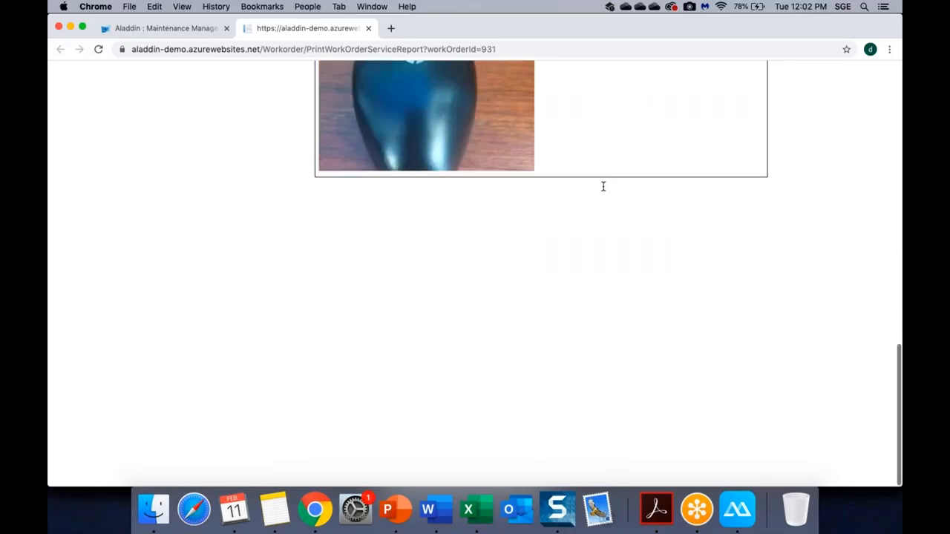
scroll(603, 186, up, 20)
scroll(603, 186, up, 3)
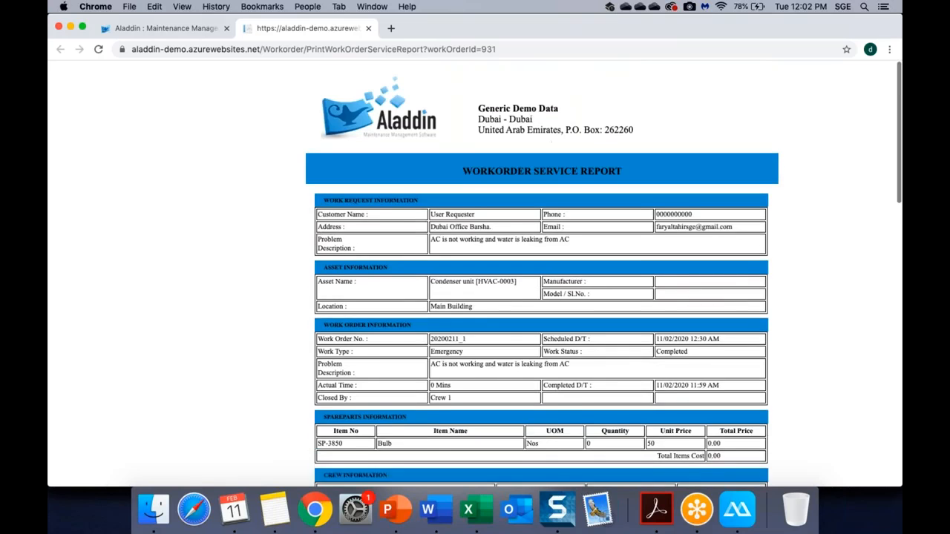
Return to the work order list, then show the PPM > PM Task list.
click(159, 29)
scroll(550, 281, up, 10)
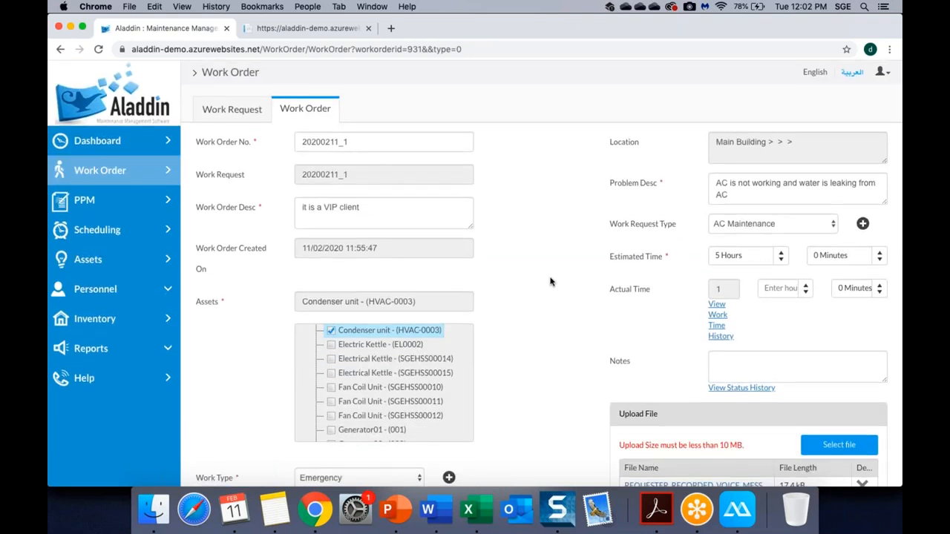
click(103, 178)
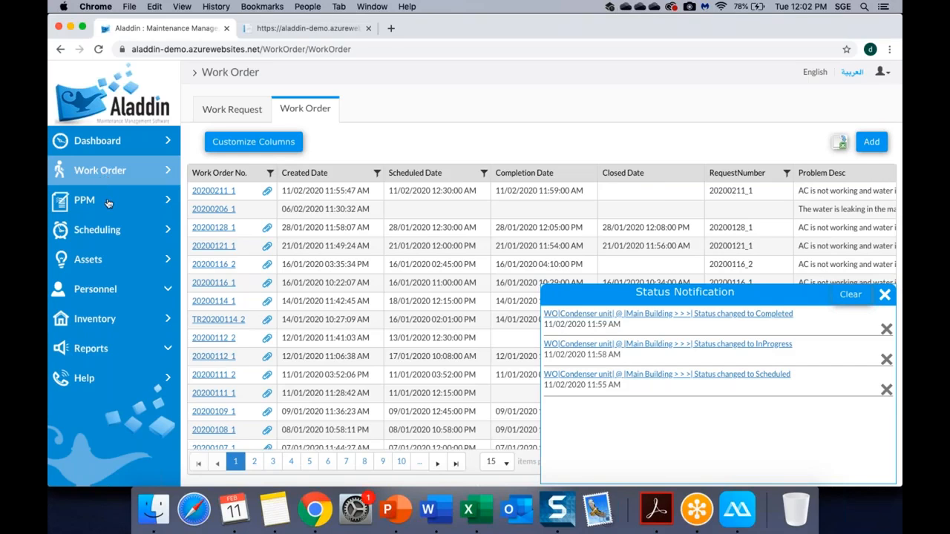
click(108, 204)
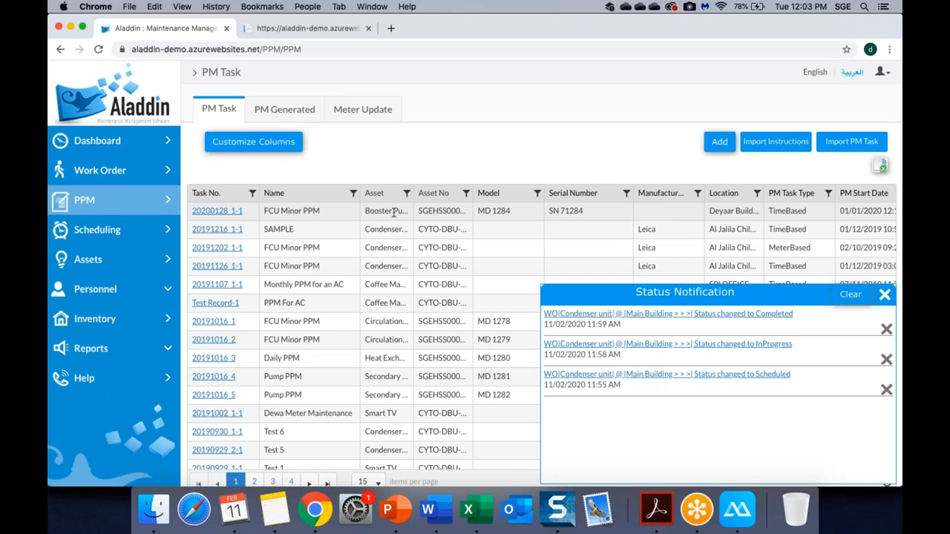
Open PM task 20200128_1-1 (FCU Minor PPM) and dismiss the status notifications.
click(218, 212)
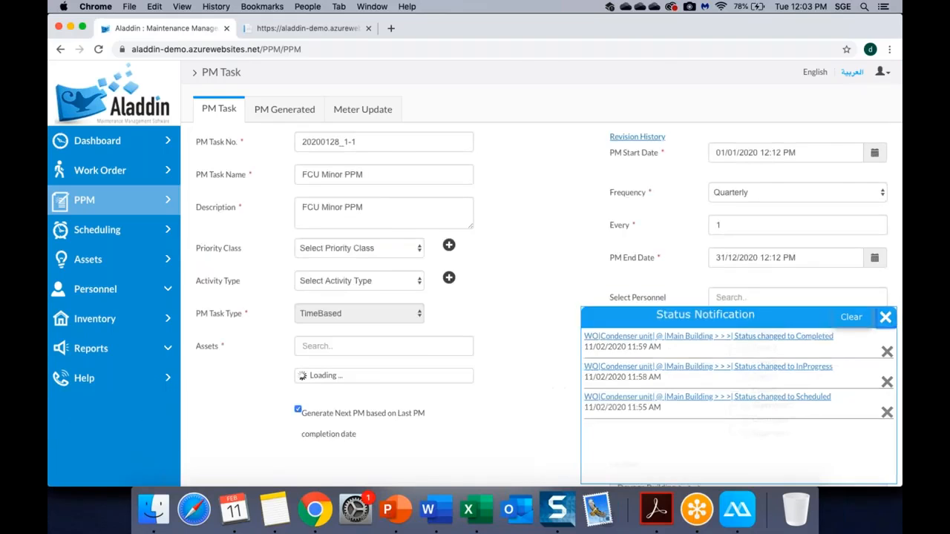
click(885, 295)
scroll(594, 348, down, 8)
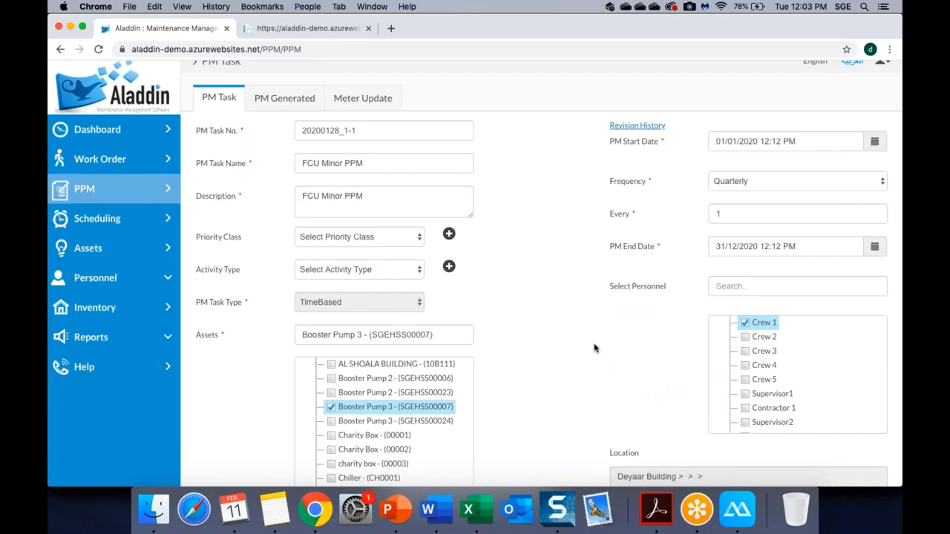
scroll(549, 324, up, 2)
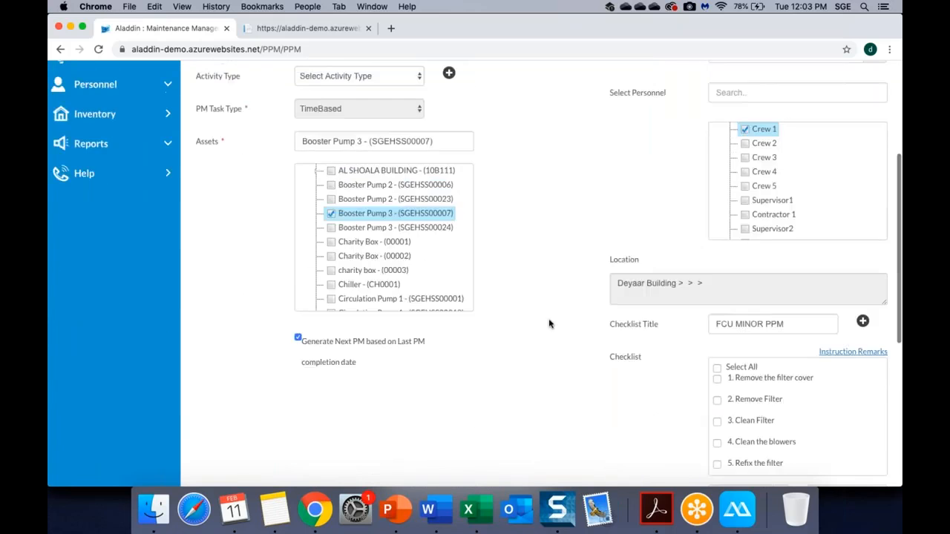
scroll(549, 323, up, 5)
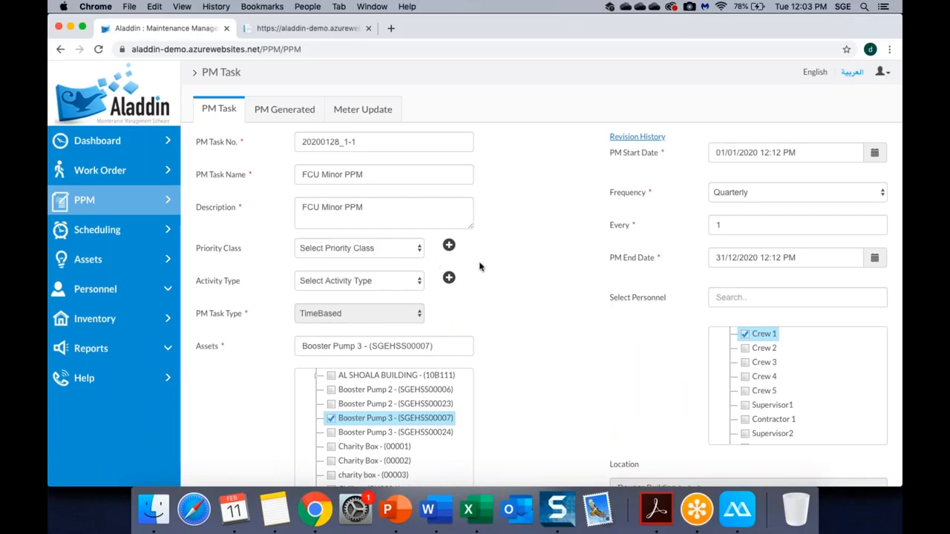
scroll(527, 322, down, 3)
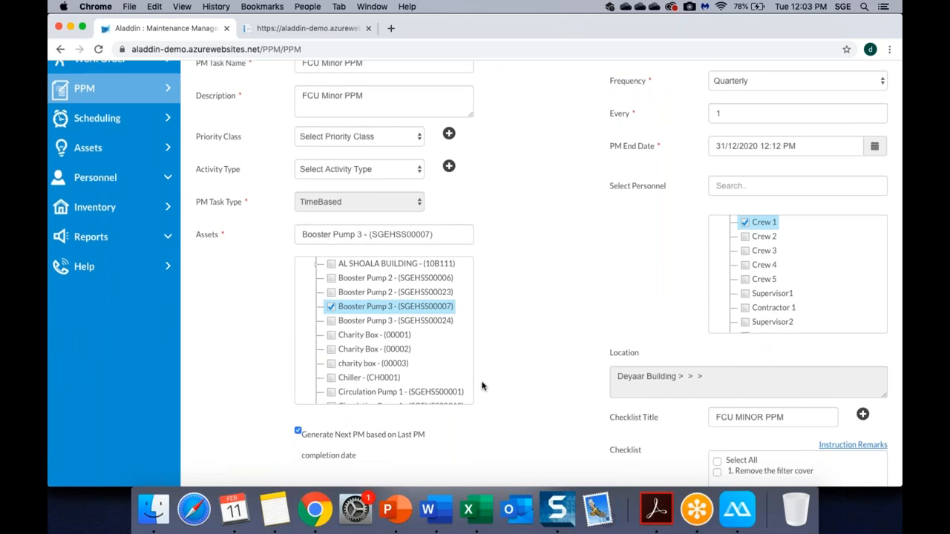
scroll(576, 211, up, 3)
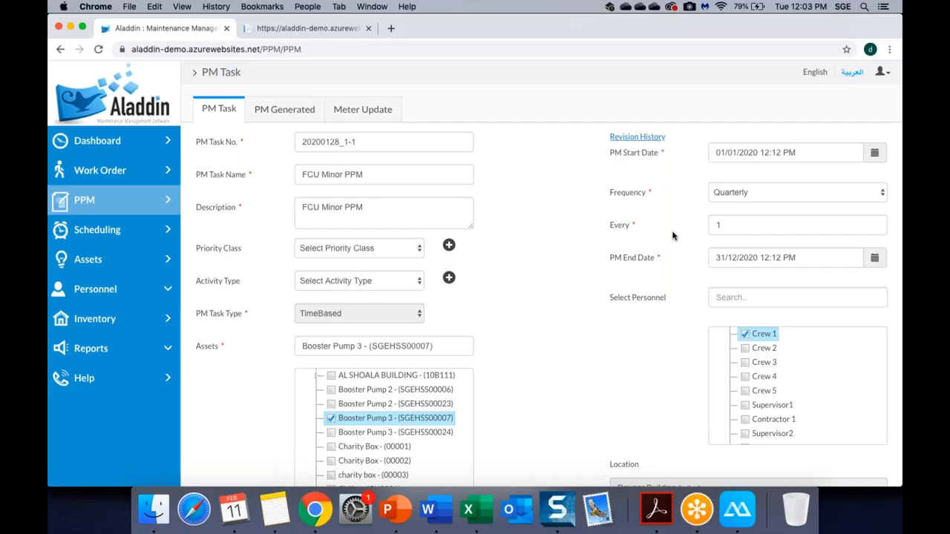
Scroll down the task form to the 1 Hours estimate and the FCU Motor SP-3810 item.
scroll(672, 235, down, 1)
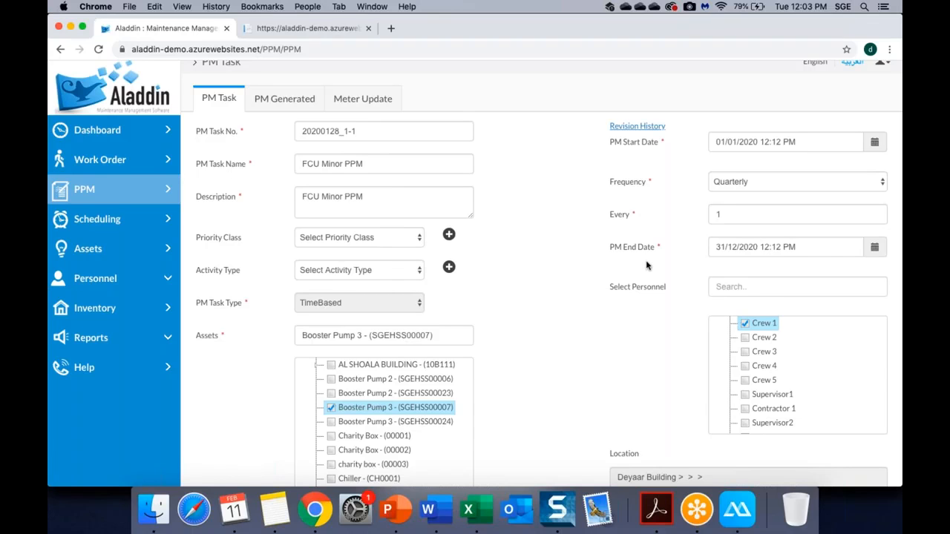
scroll(645, 266, down, 5)
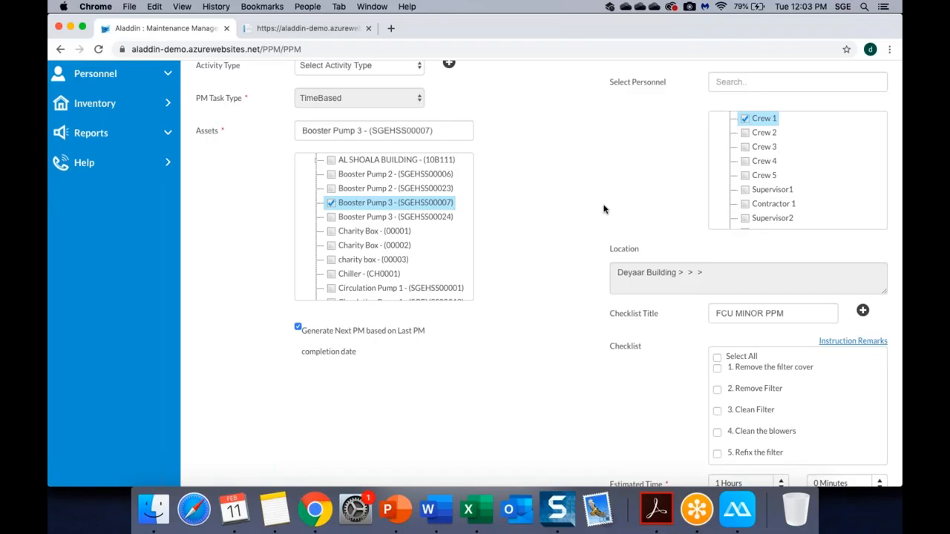
scroll(602, 209, down, 3)
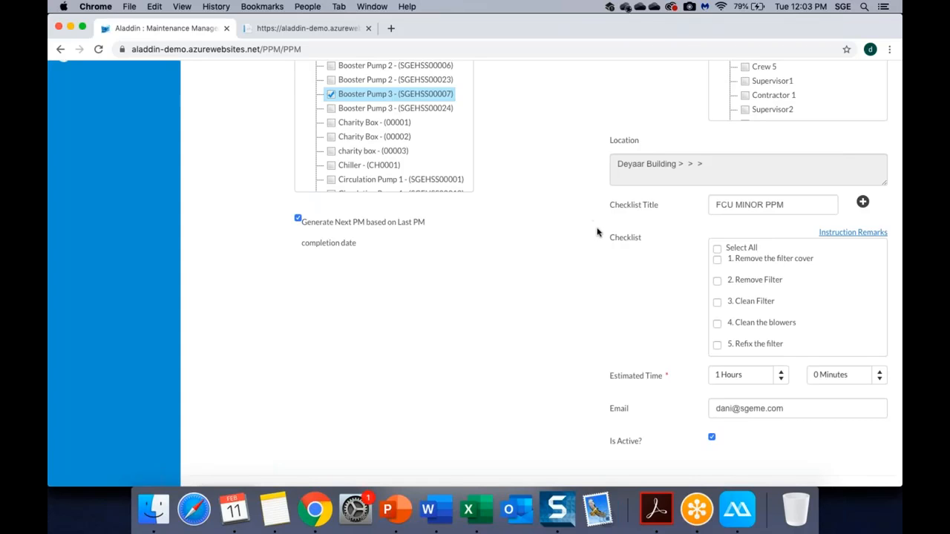
scroll(597, 232, down, 1)
scroll(841, 253, down, 2)
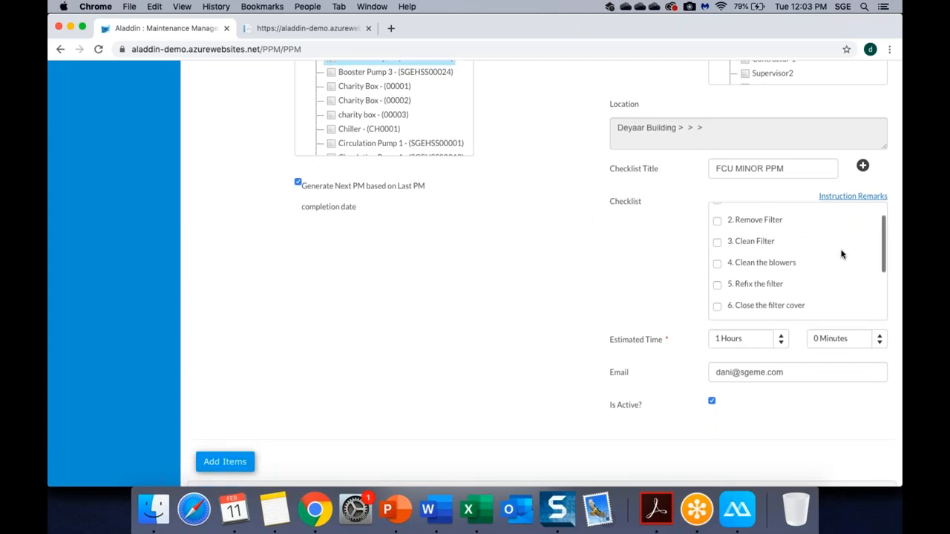
scroll(841, 254, down, 2)
scroll(841, 254, up, 5)
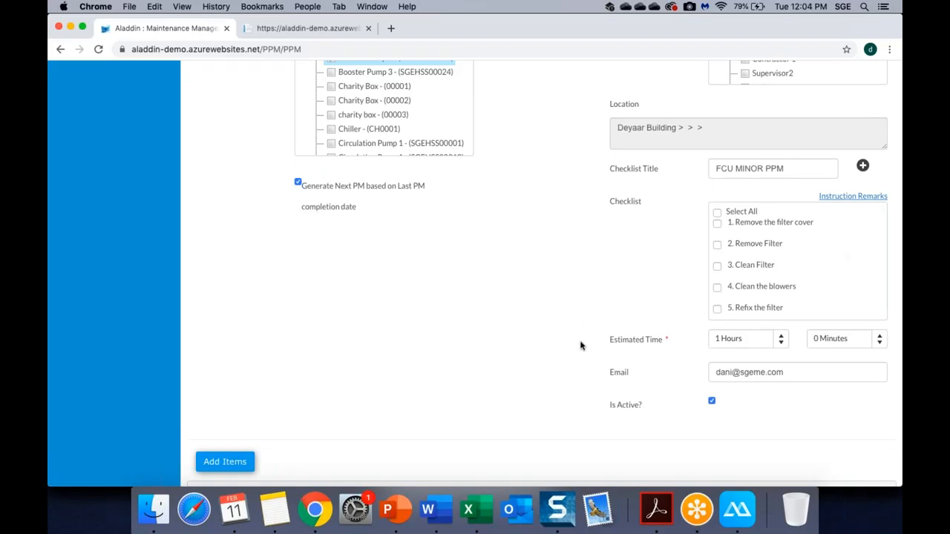
scroll(580, 345, down, 5)
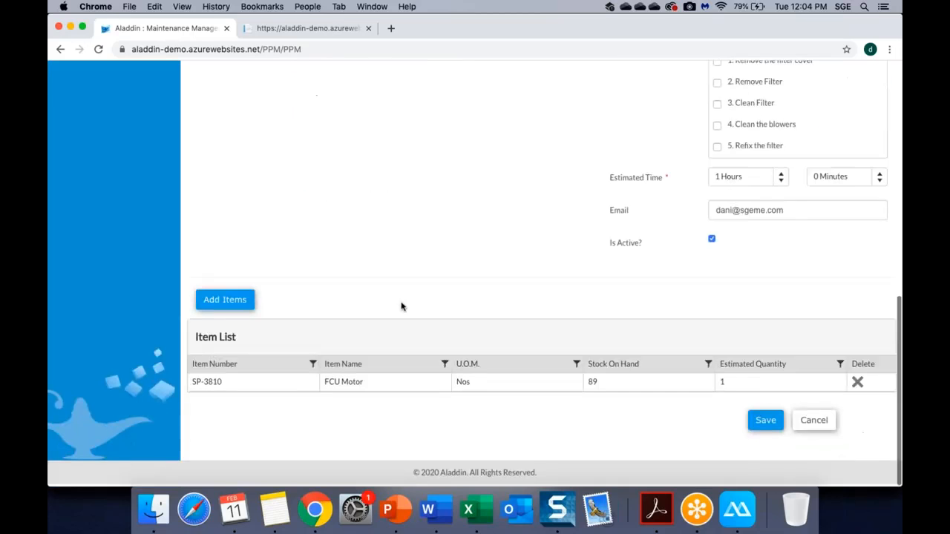
Scroll to the top of task 20200128_1-1 and show its PM Generated list.
scroll(481, 365, up, 15)
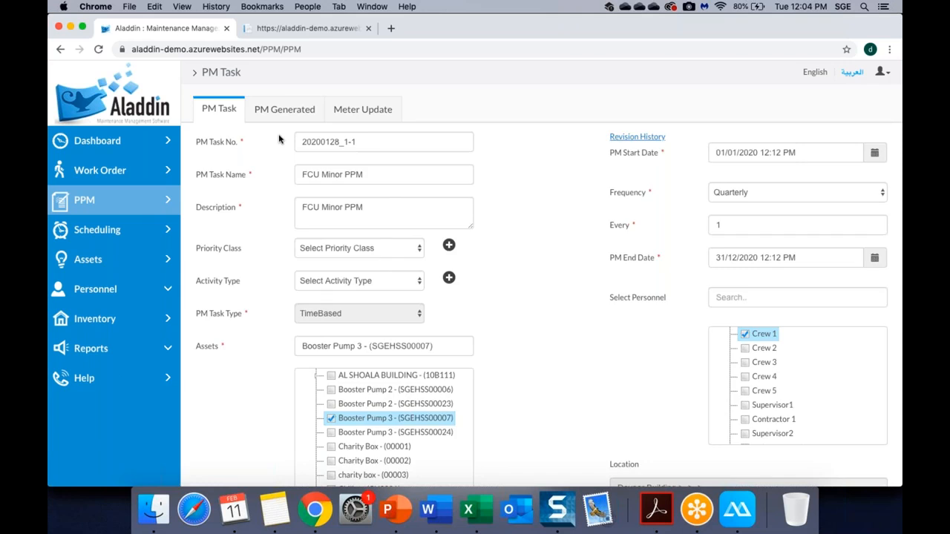
click(284, 110)
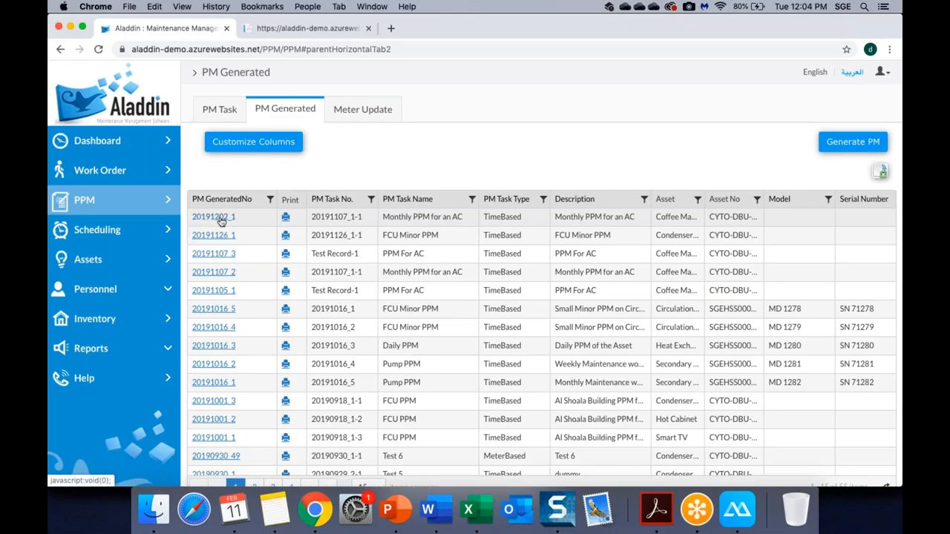
Open generated PM 20191202_1 and set its status to Scheduled.
click(213, 216)
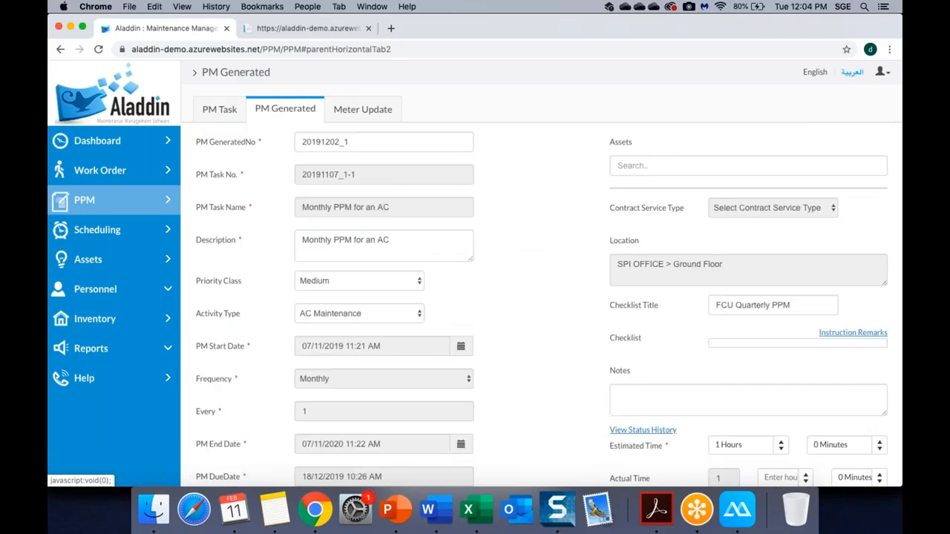
scroll(519, 238, down, 3)
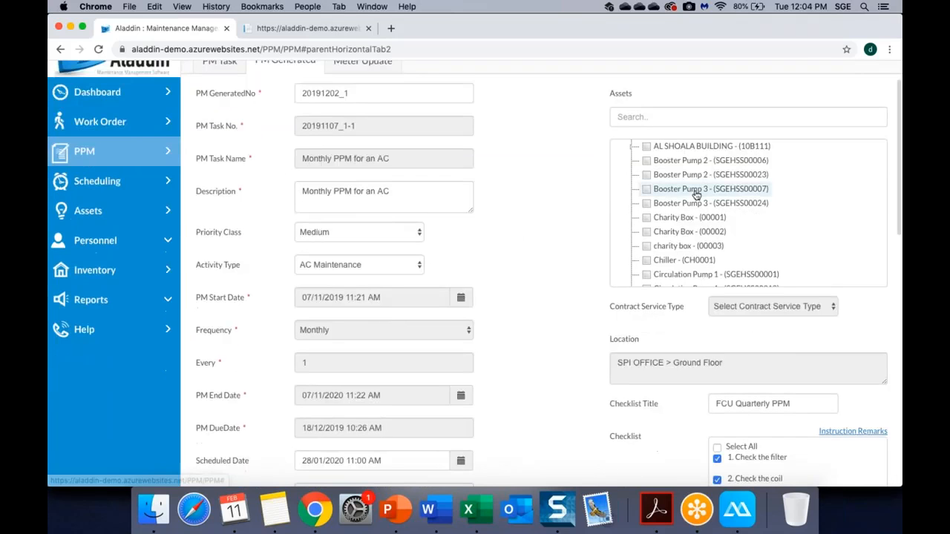
scroll(494, 265, down, 8)
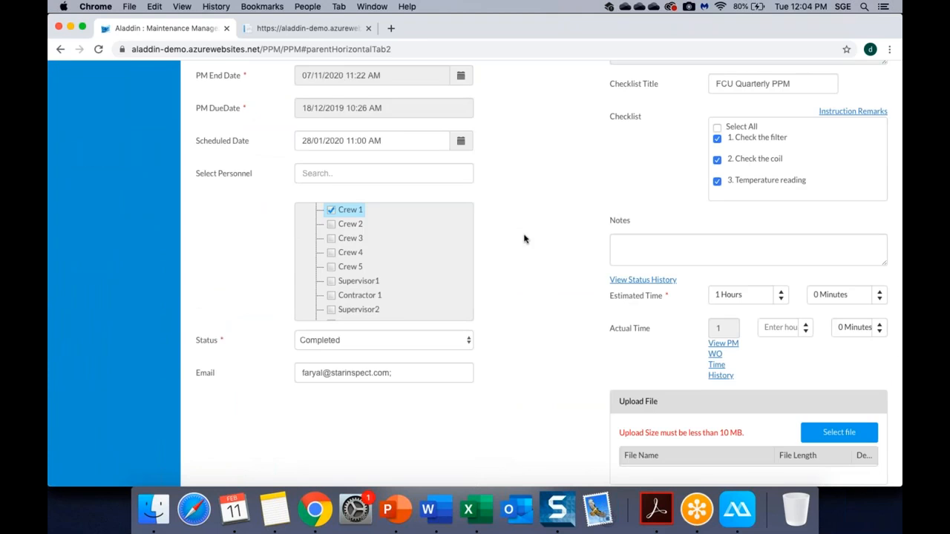
click(408, 342)
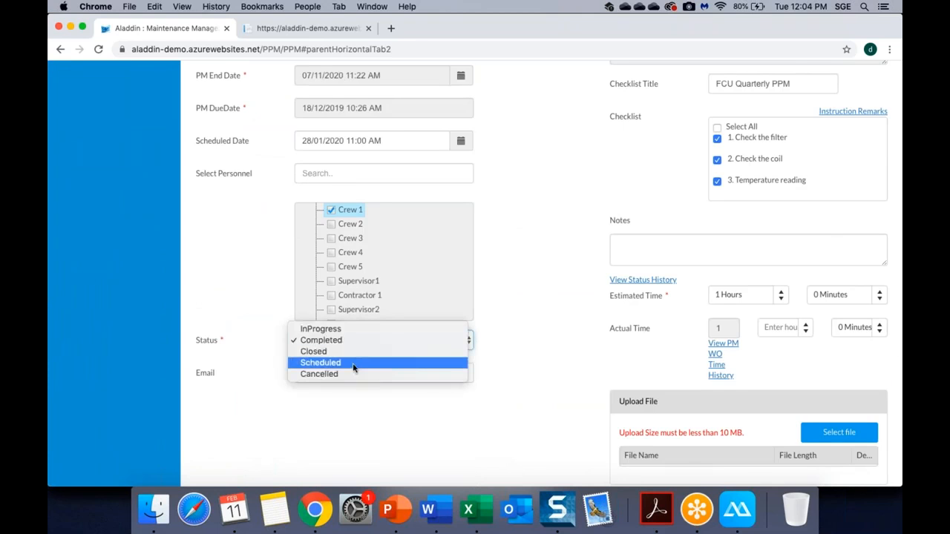
click(354, 367)
Uncheck all the checklist items on the PM.
scroll(512, 296, up, 10)
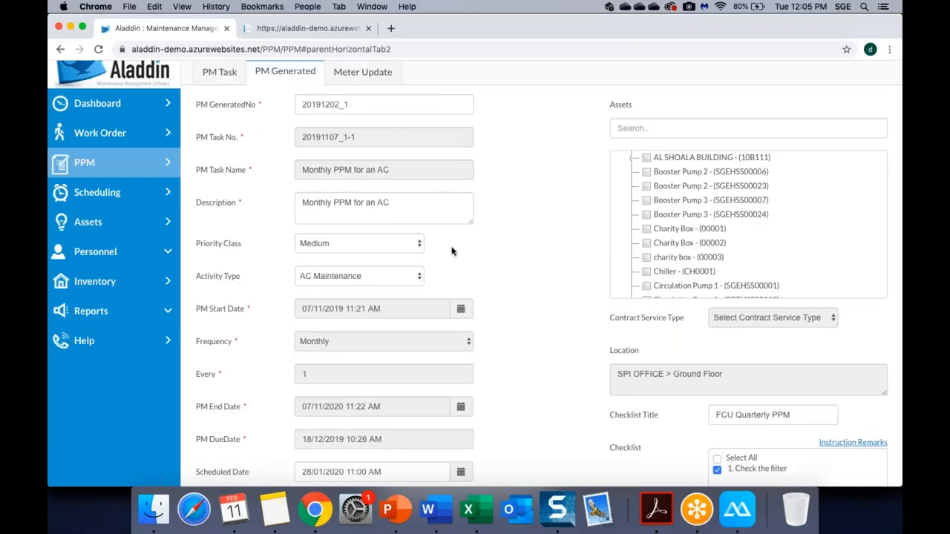
scroll(557, 278, down, 2)
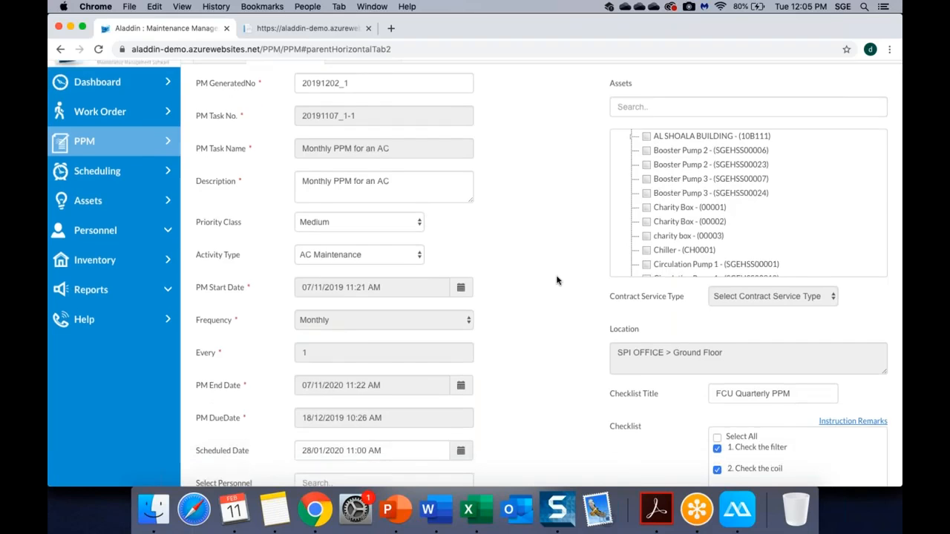
scroll(484, 372, down, 2)
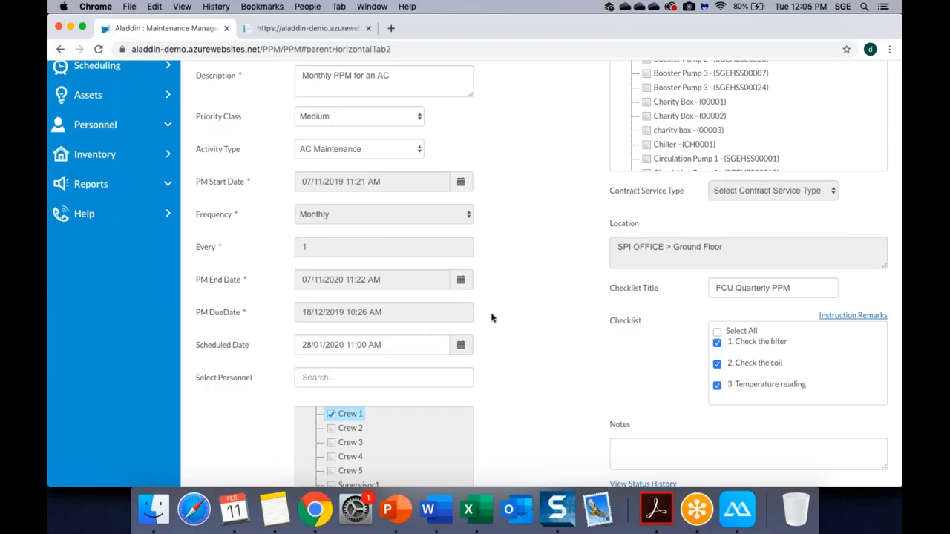
scroll(491, 318, down, 2)
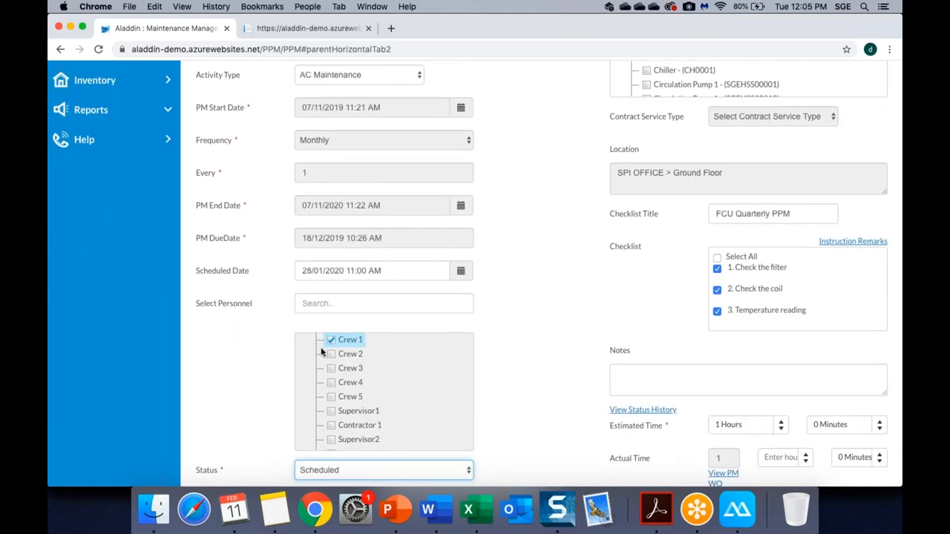
click(717, 259)
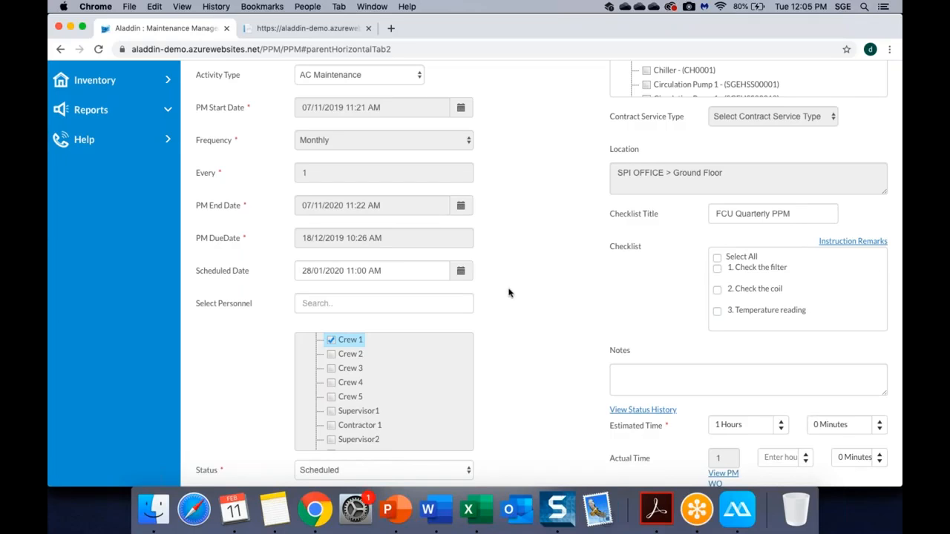
Change the scheduled date to 12 February 2020 and save the PPM record.
scroll(508, 294, down, 10)
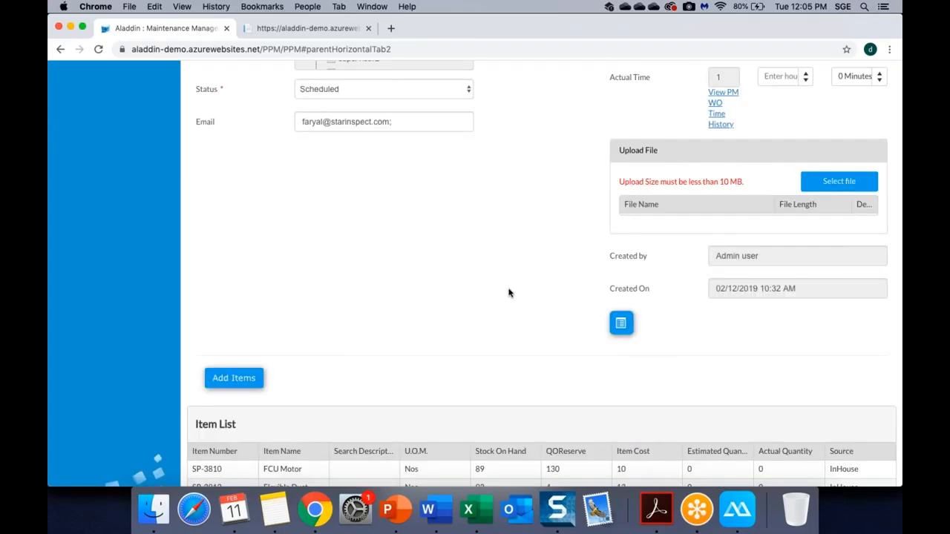
scroll(508, 293, up, 6)
scroll(509, 293, up, 3)
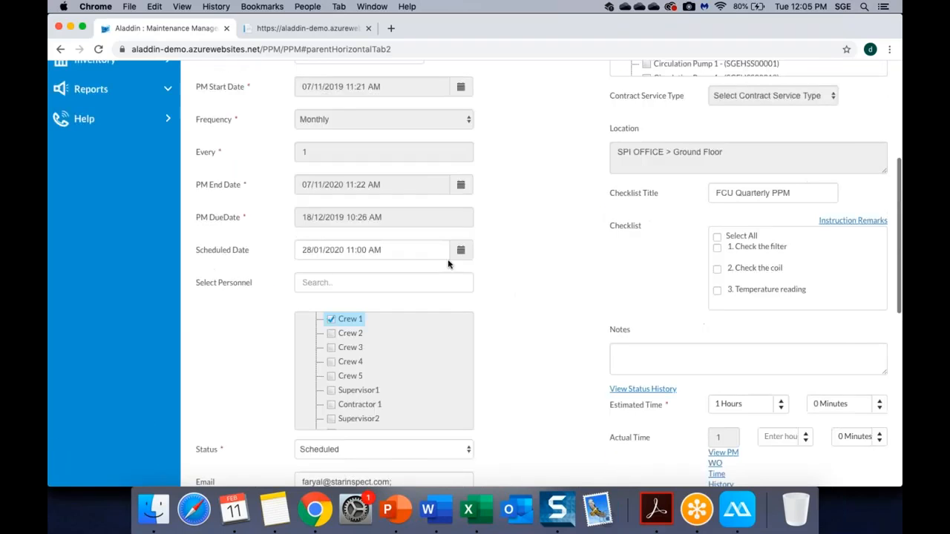
click(460, 250)
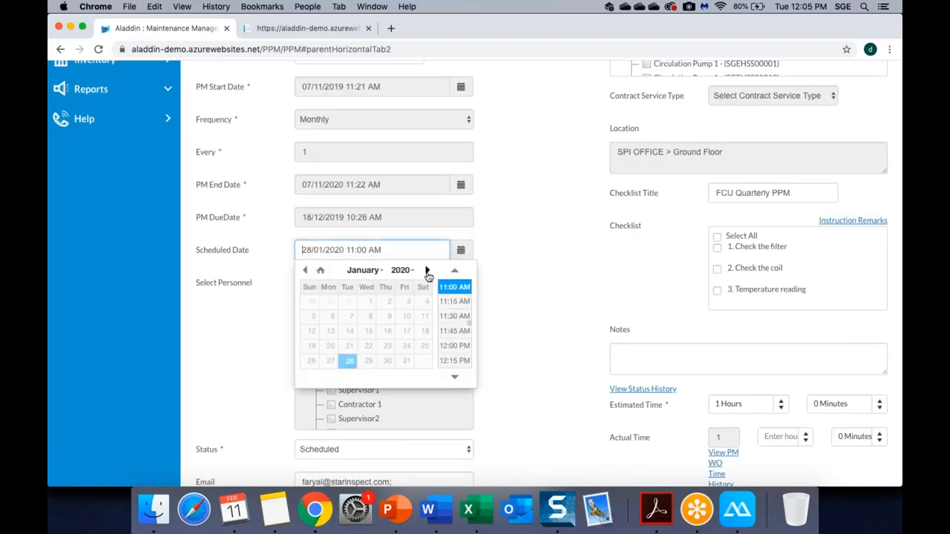
click(427, 270)
click(369, 332)
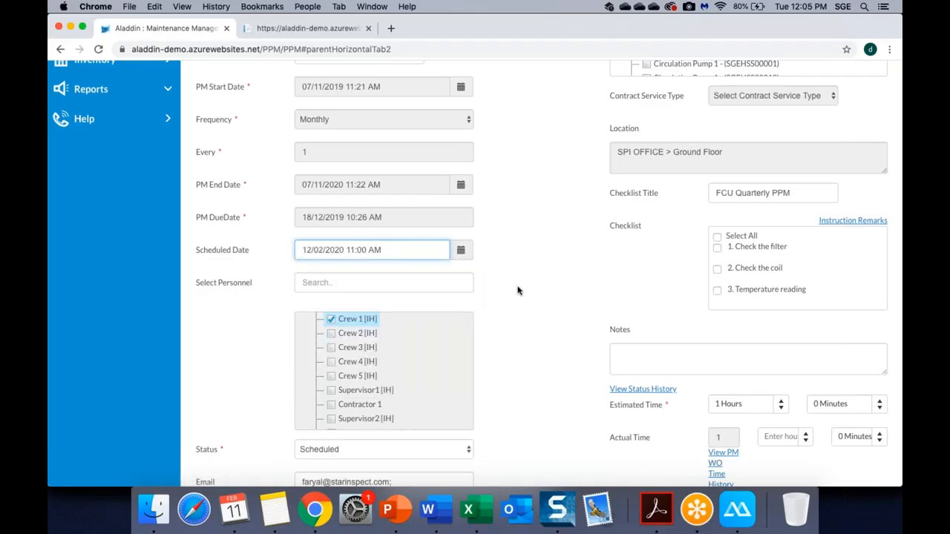
scroll(518, 290, down, 10)
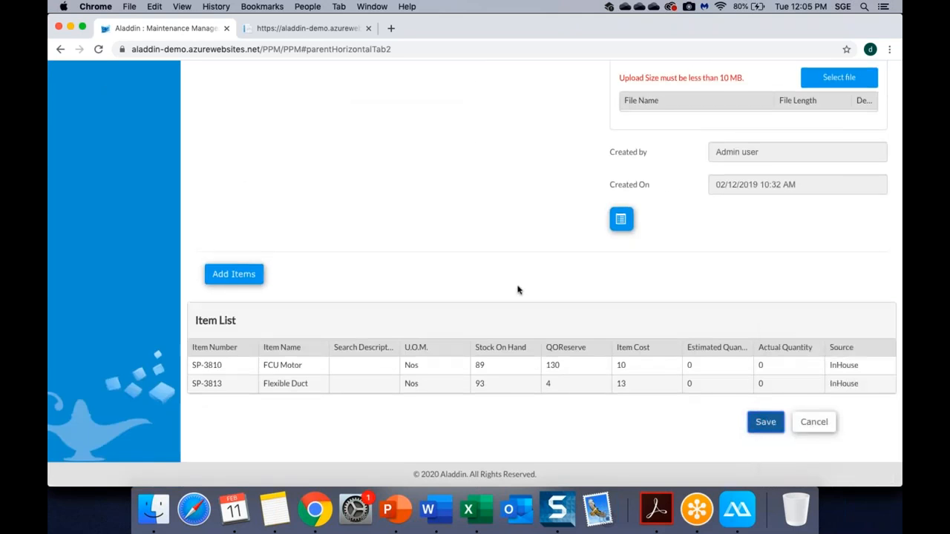
click(766, 422)
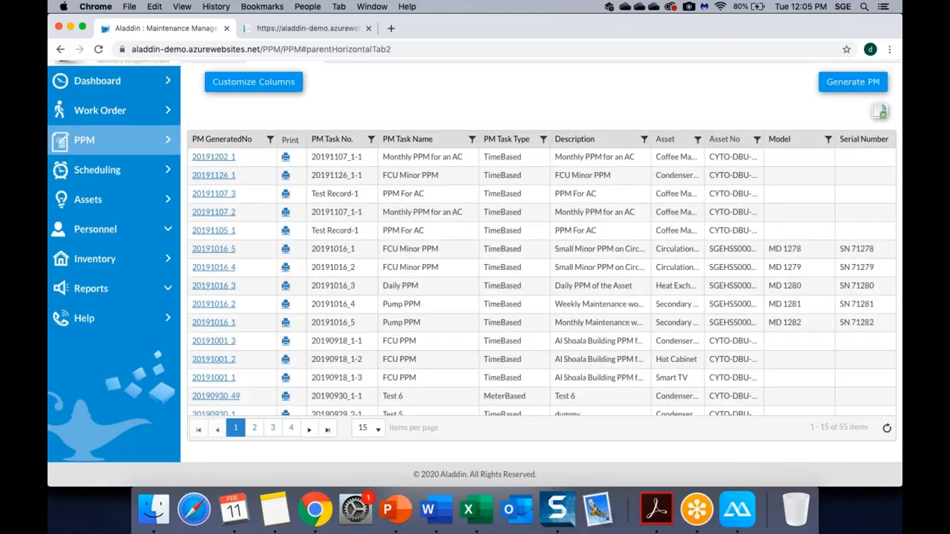
Mark Coffee Machine work order 20191202_1 as Completed in the mirrored phone app, then return to Chrome.
click(727, 515)
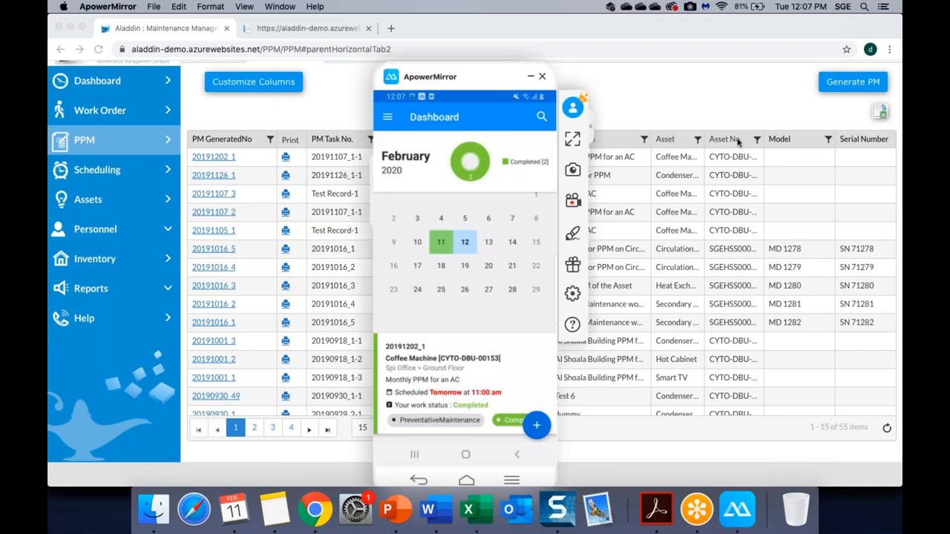
click(655, 102)
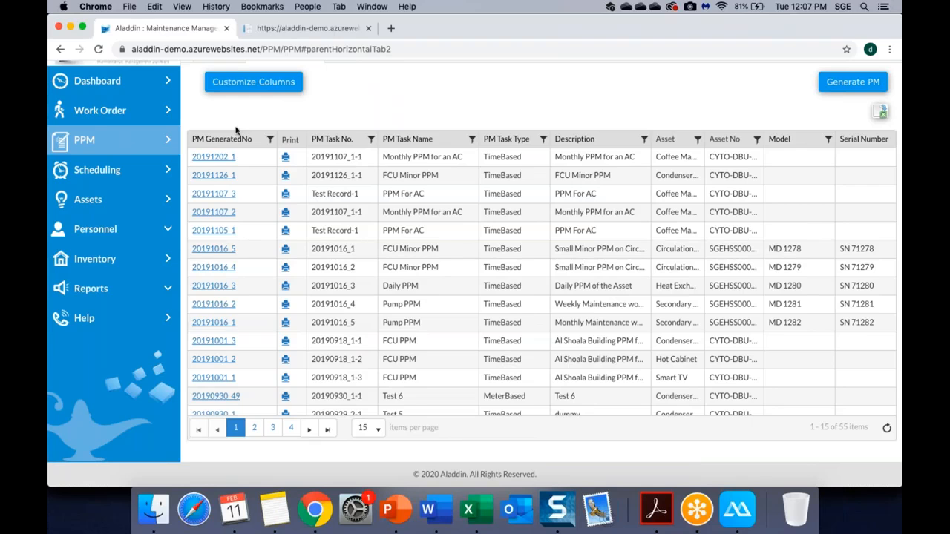
Review the printable service report for work order 20191202_1, then go back to the Generated PM list.
scroll(236, 130, up, 2)
click(285, 110)
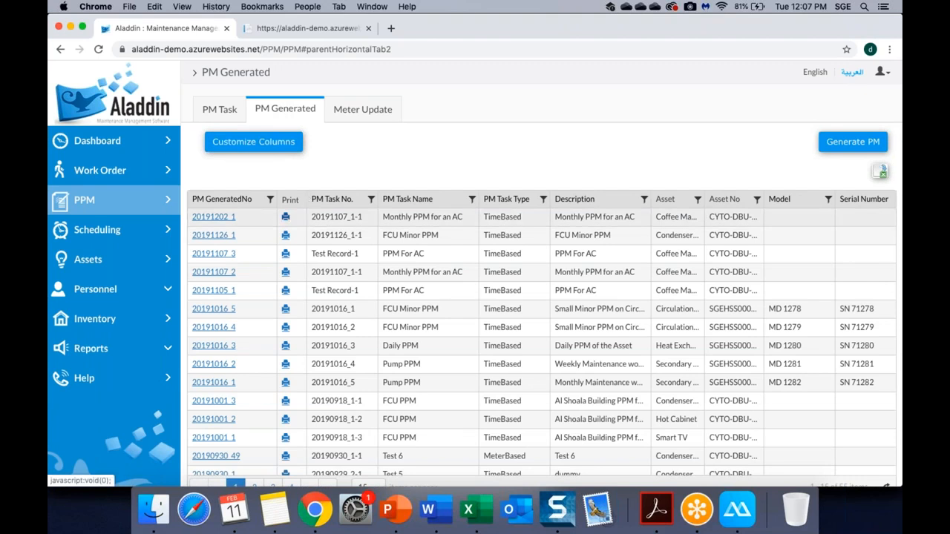
click(286, 217)
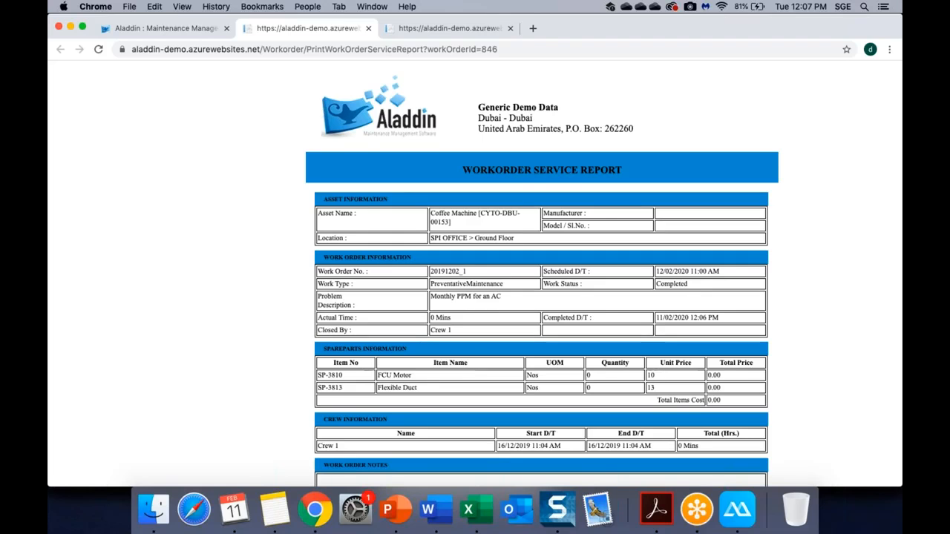
scroll(451, 299, down, 3)
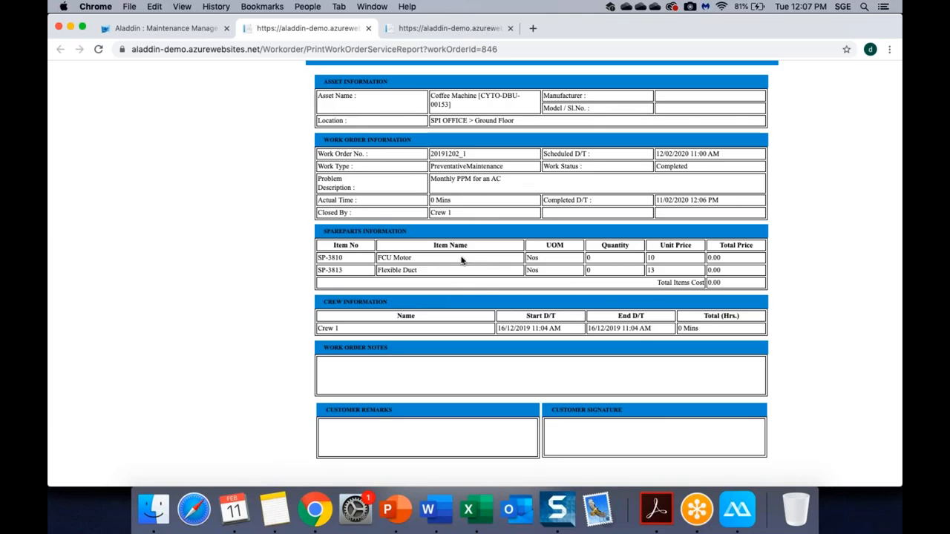
scroll(461, 260, down, 9)
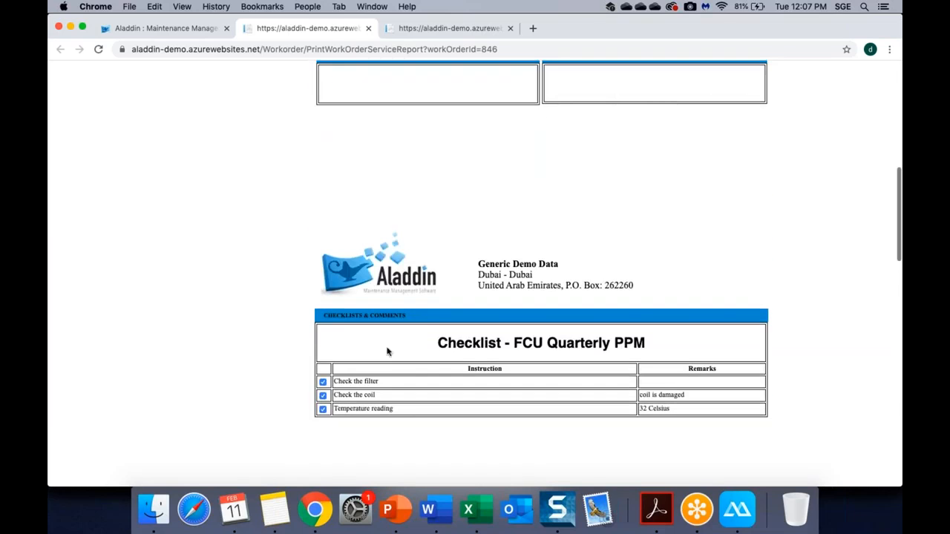
scroll(354, 354, up, 6)
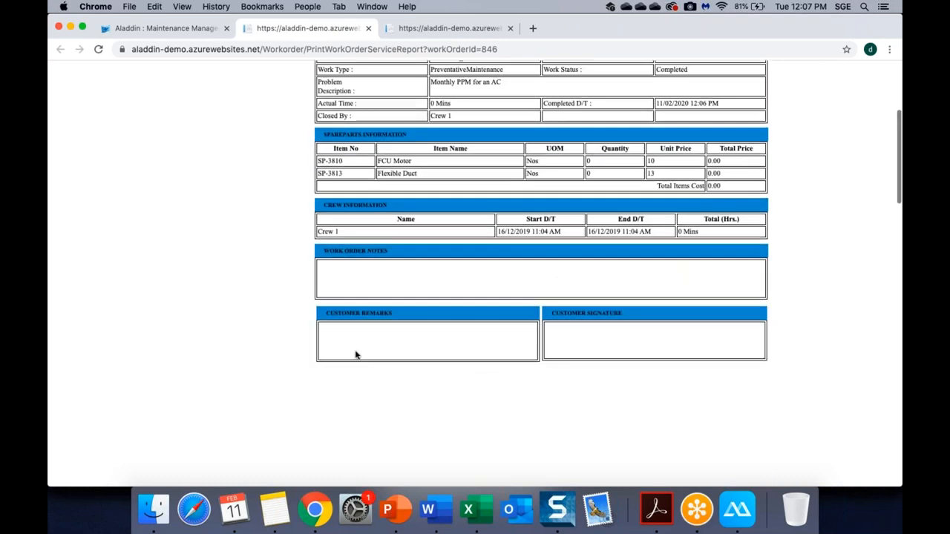
scroll(354, 354, down, 10)
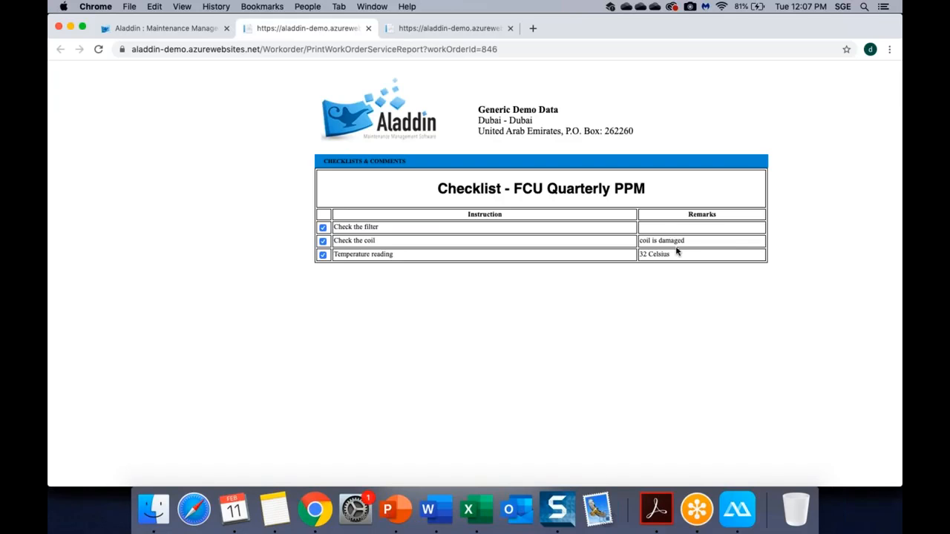
scroll(676, 252, up, 15)
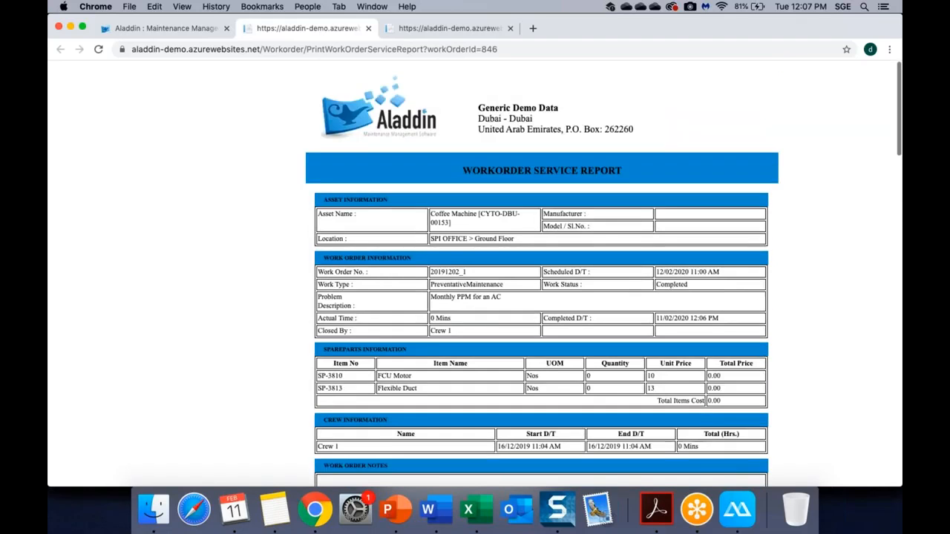
click(181, 29)
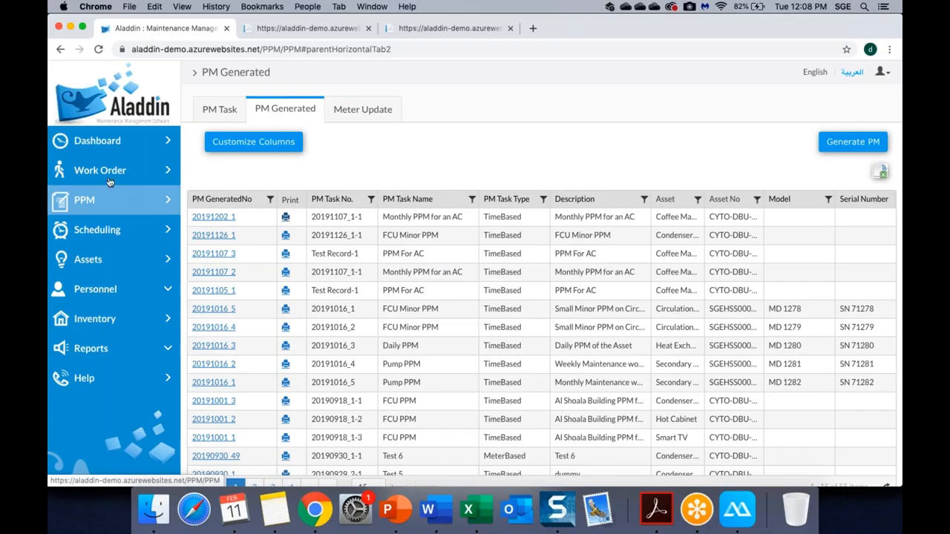
Open the Work Order Scheduling calendar and dismiss the status notifications.
click(131, 237)
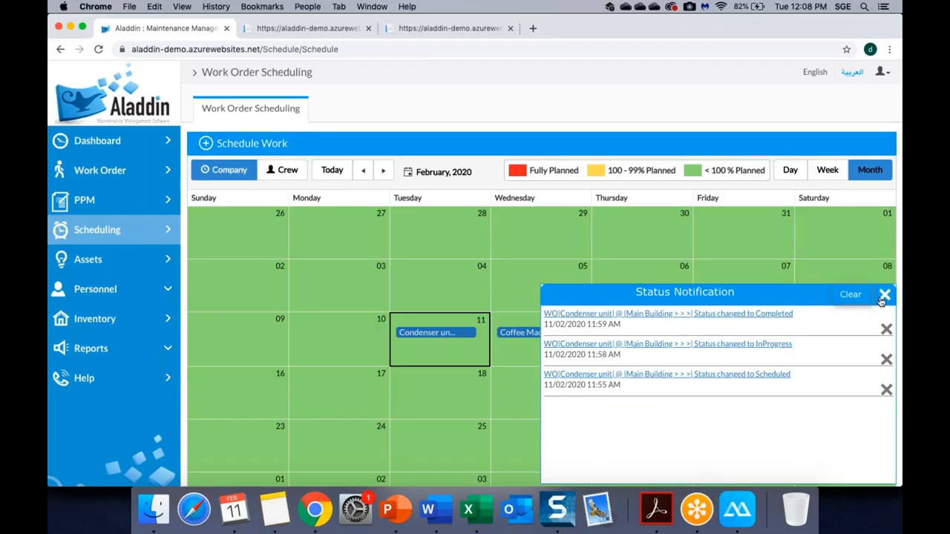
click(884, 294)
mouse_move(446, 334)
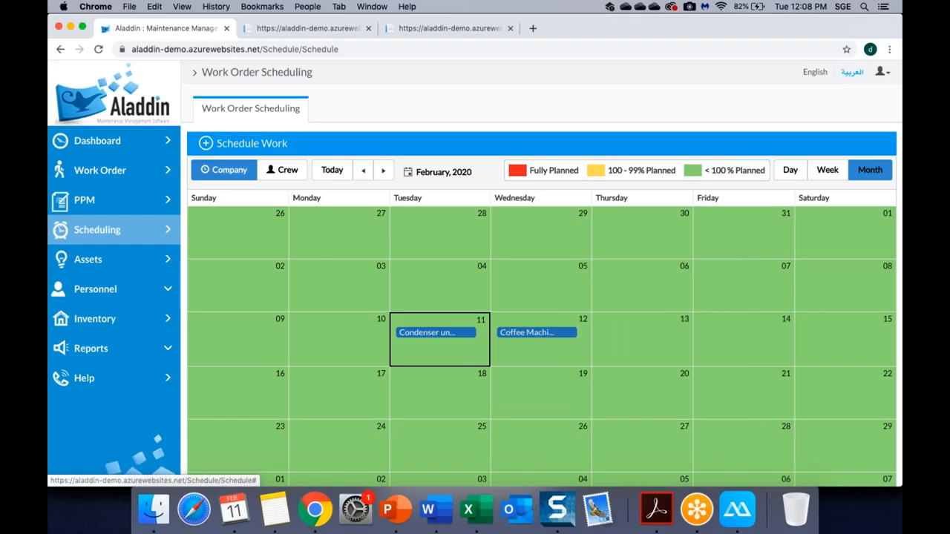
mouse_move(518, 338)
mouse_move(417, 336)
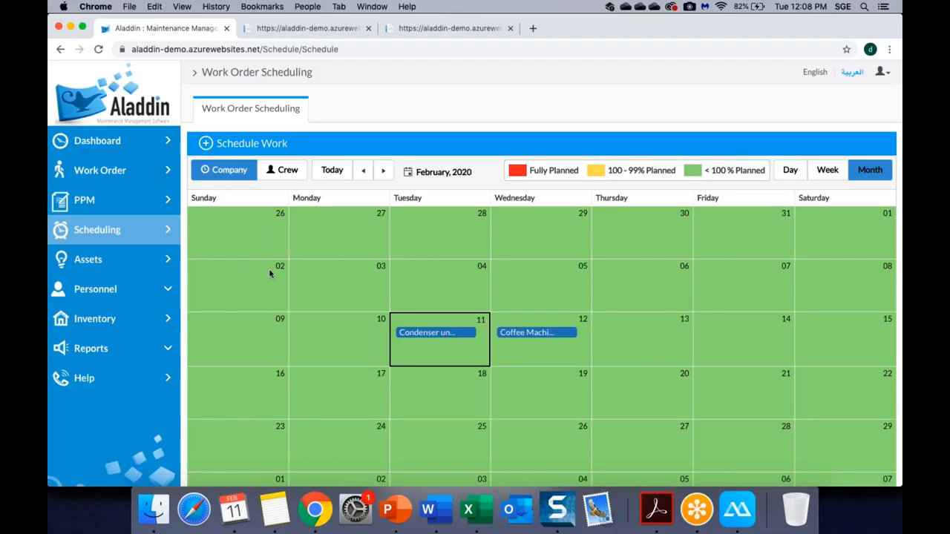
scroll(270, 272, down, 2)
scroll(269, 272, up, 2)
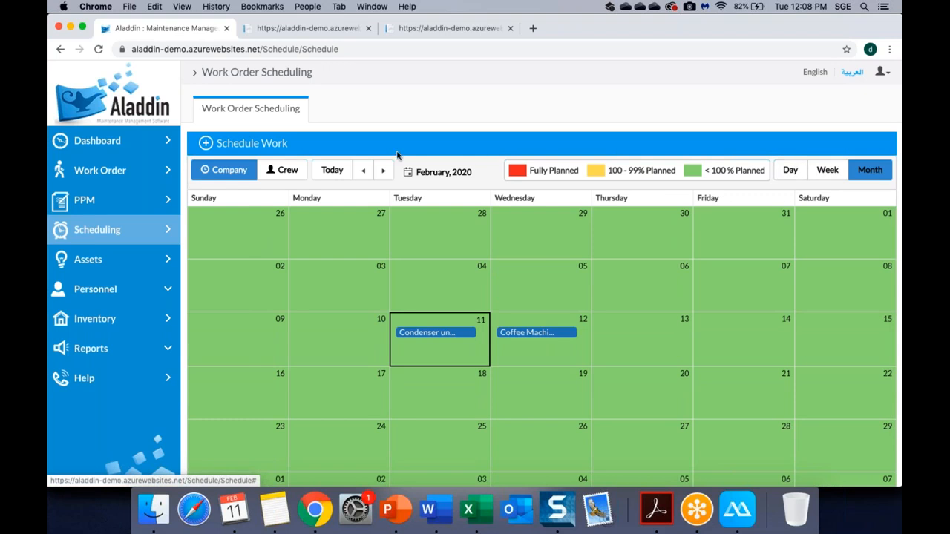
Switch to the Crew view and filter personnel to Crew 1 for February 2020.
click(278, 172)
click(322, 172)
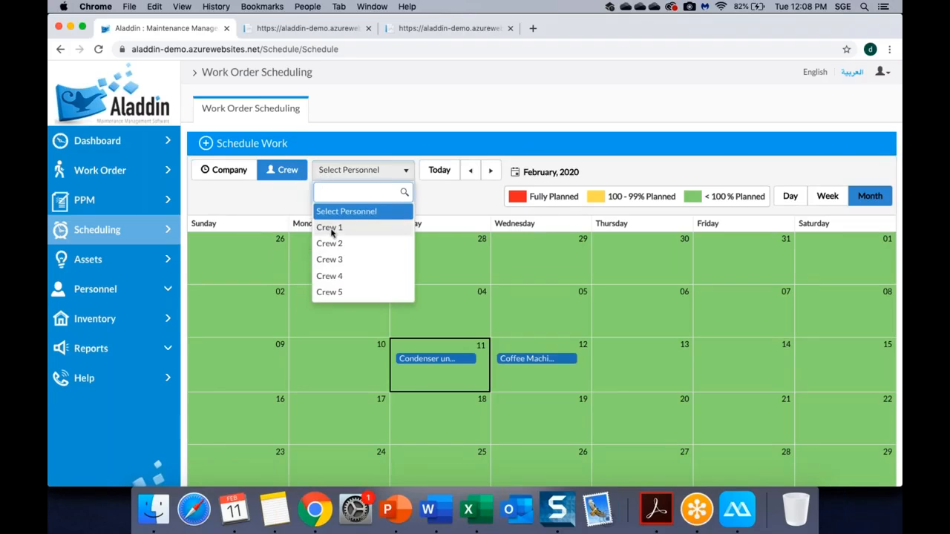
click(330, 228)
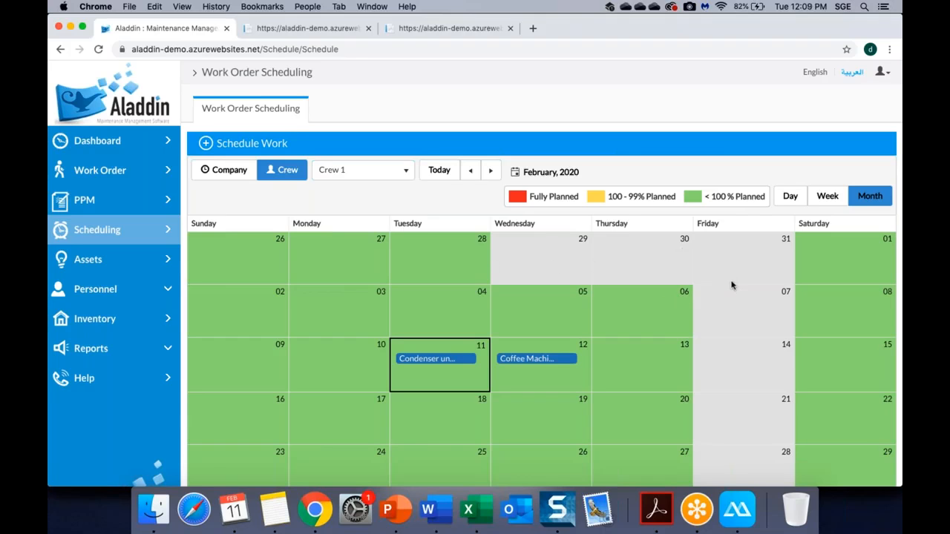
scroll(731, 285, down, 3)
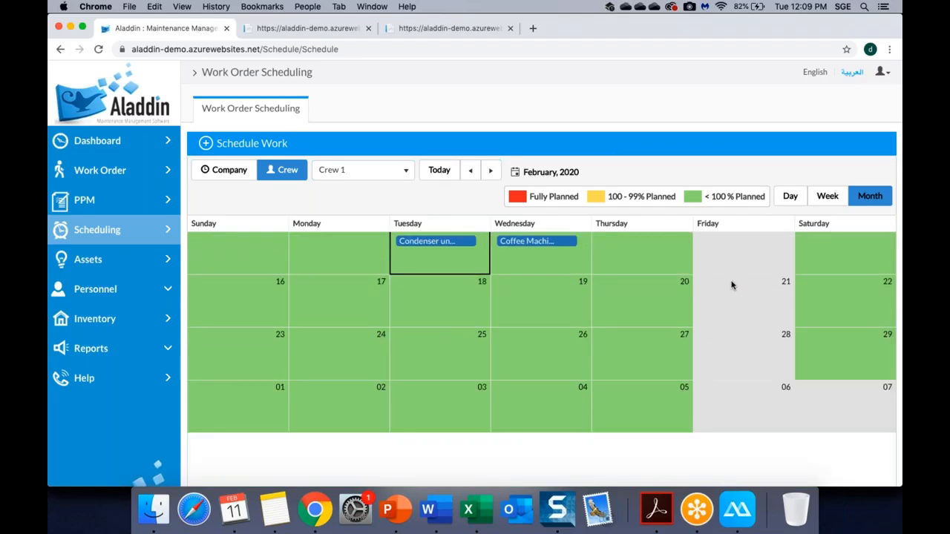
scroll(731, 285, up, 3)
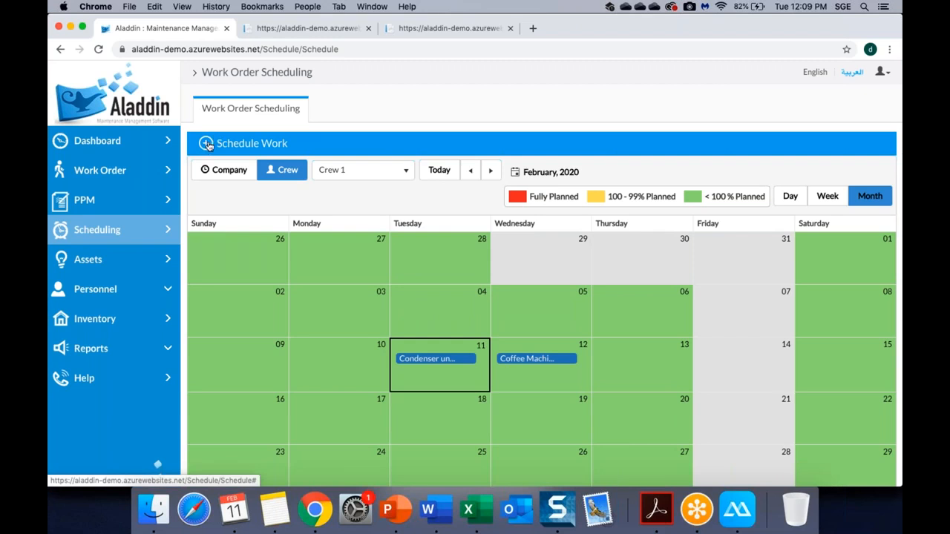
scroll(396, 286, down, 3)
scroll(386, 282, up, 3)
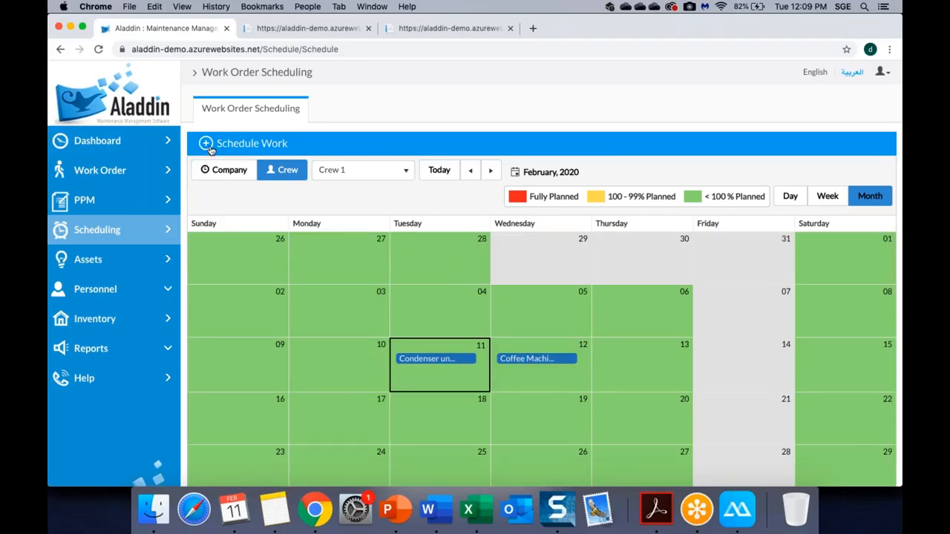
Drag Secondary Pump work order 20200206_1 onto 14-Feb at 1:30 AM and assign Crew 1.
click(211, 149)
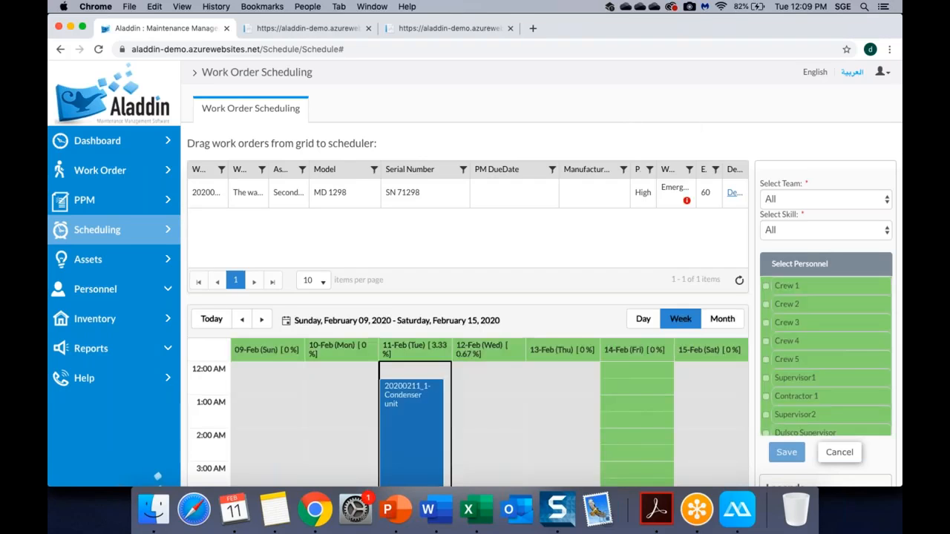
scroll(630, 117, down, 2)
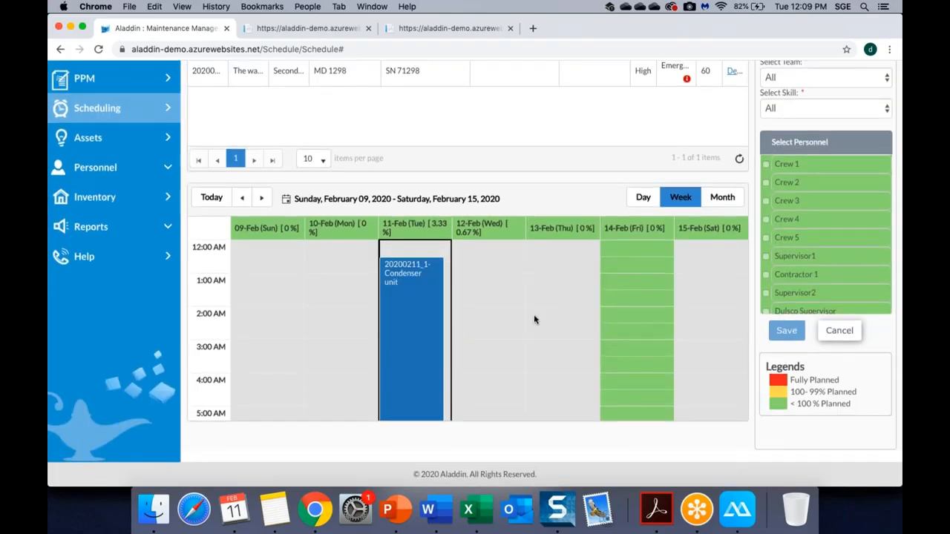
scroll(534, 319, up, 3)
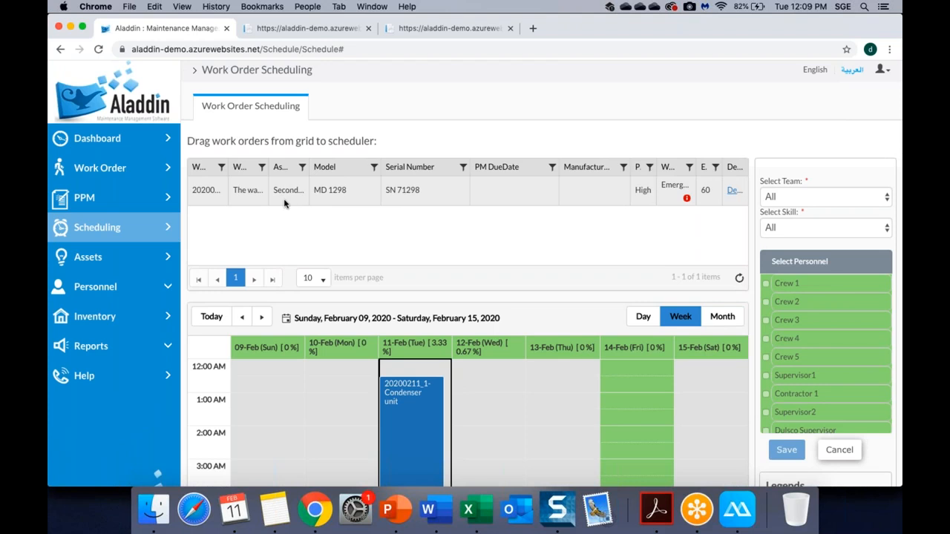
scroll(461, 304, down, 3)
scroll(497, 284, up, 2)
drag(243, 147, 621, 375)
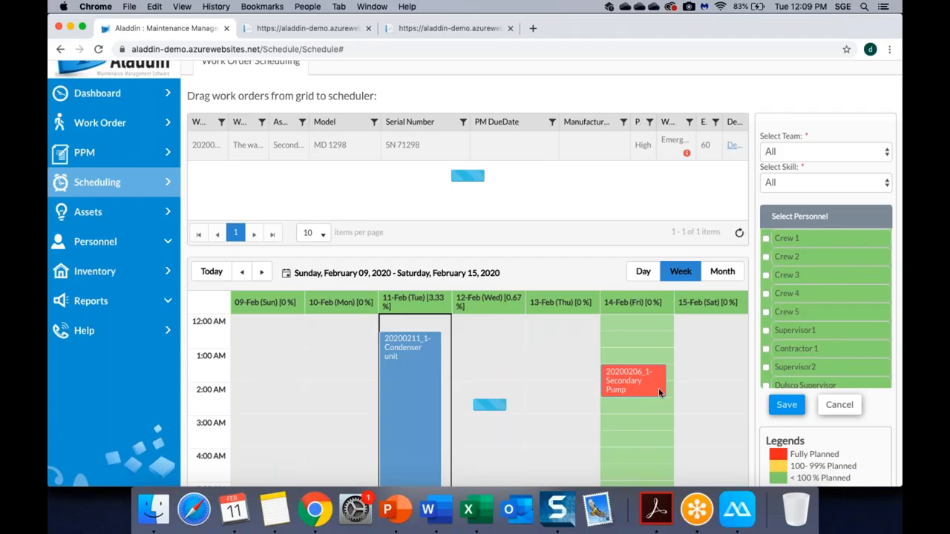
mouse_move(642, 380)
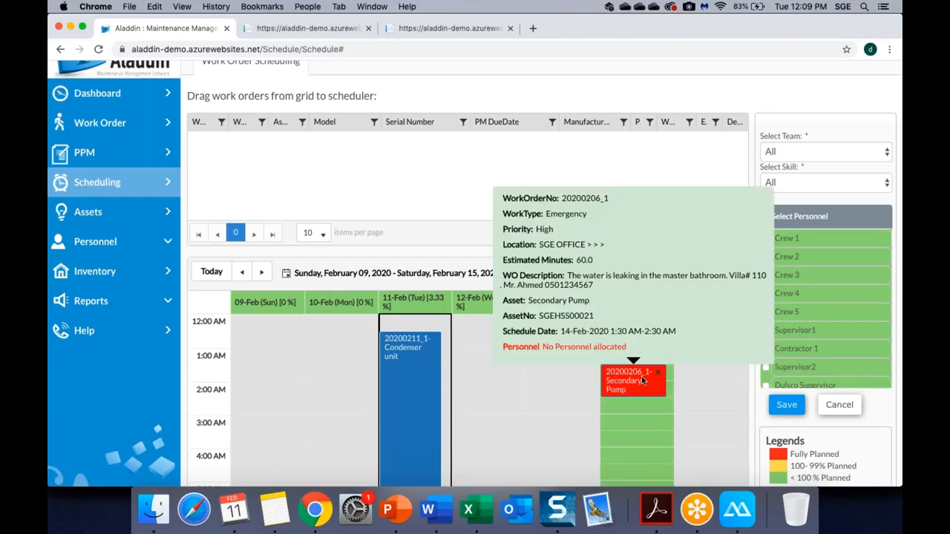
scroll(630, 379, down, 1)
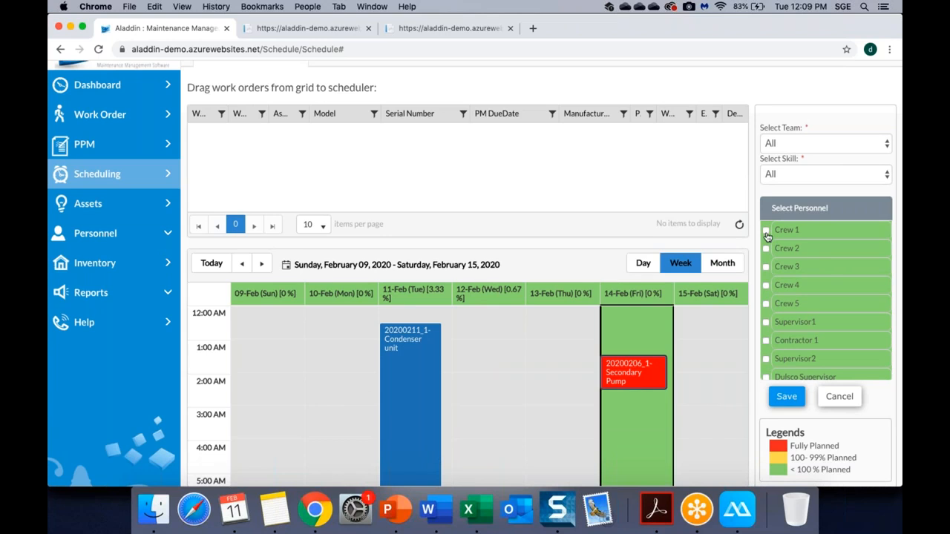
Keep the Select Team filter set to All.
click(794, 148)
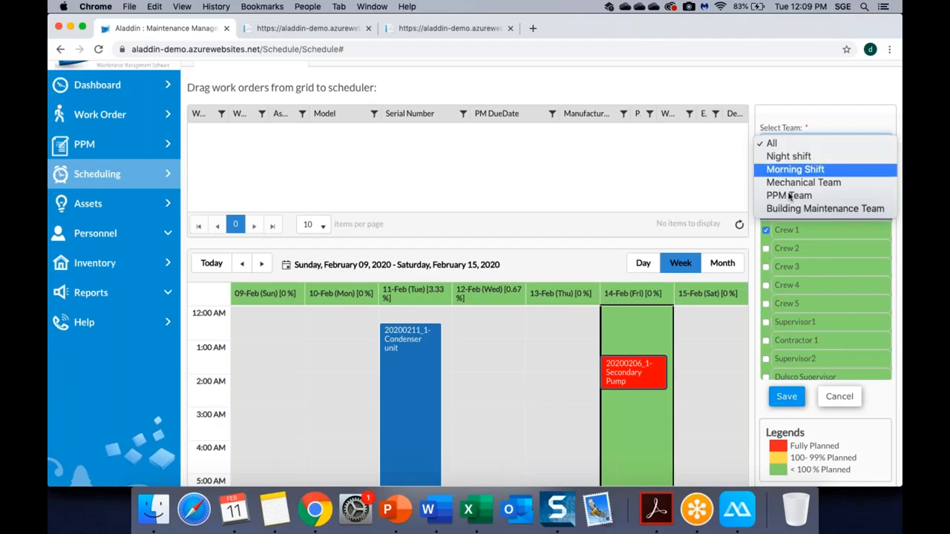
key(Escape)
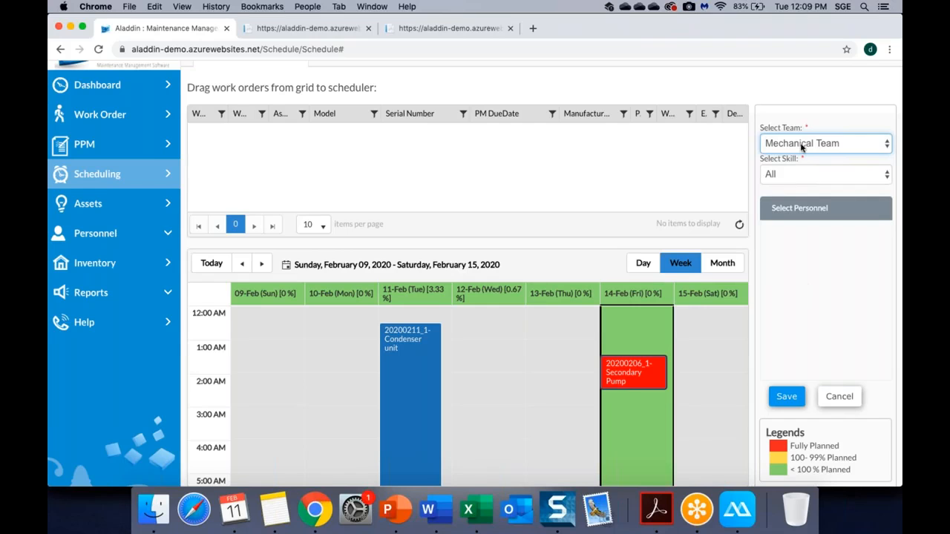
click(803, 148)
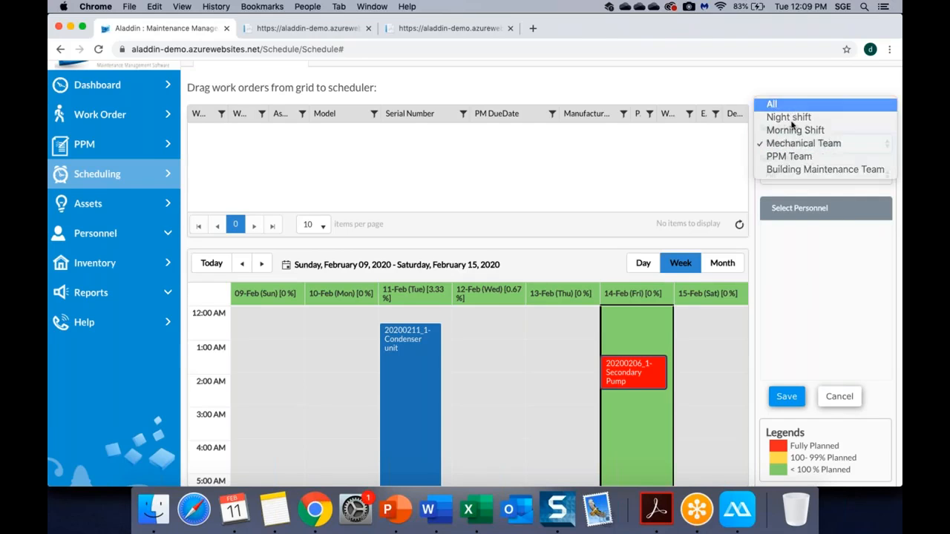
click(792, 105)
Filter scheduler personnel by the Mechanic, General IT and Carpenter skills in turn.
click(817, 173)
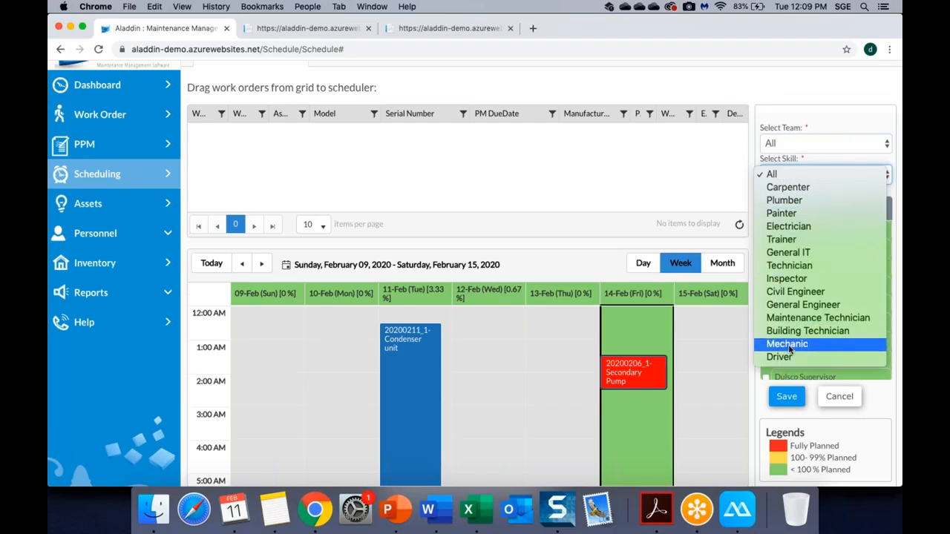
click(787, 345)
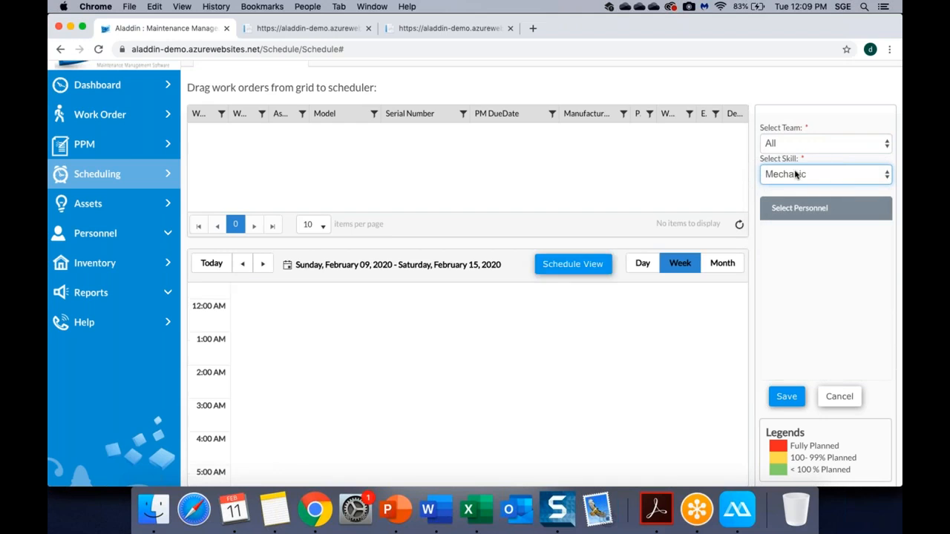
click(795, 174)
click(808, 83)
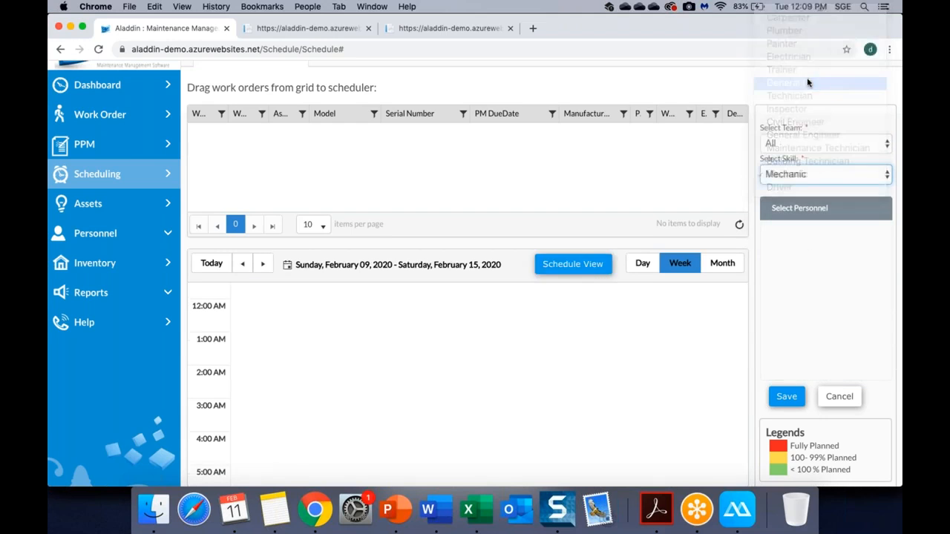
click(814, 174)
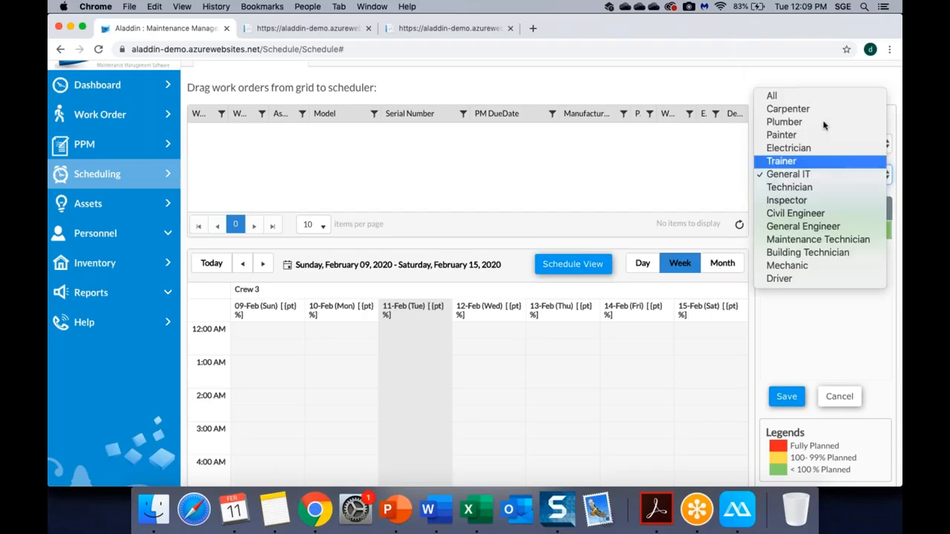
click(799, 108)
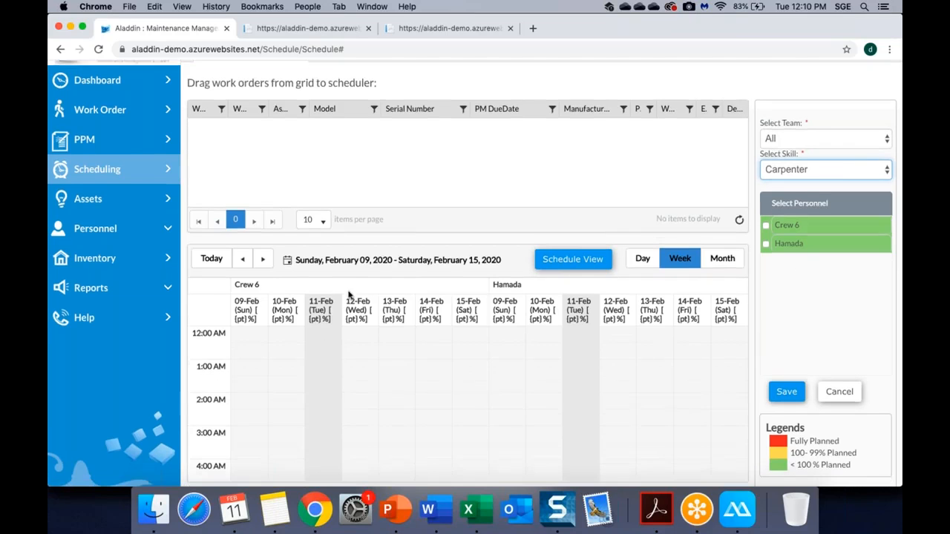
scroll(617, 178, down, 2)
scroll(617, 276, down, 15)
scroll(616, 277, up, 15)
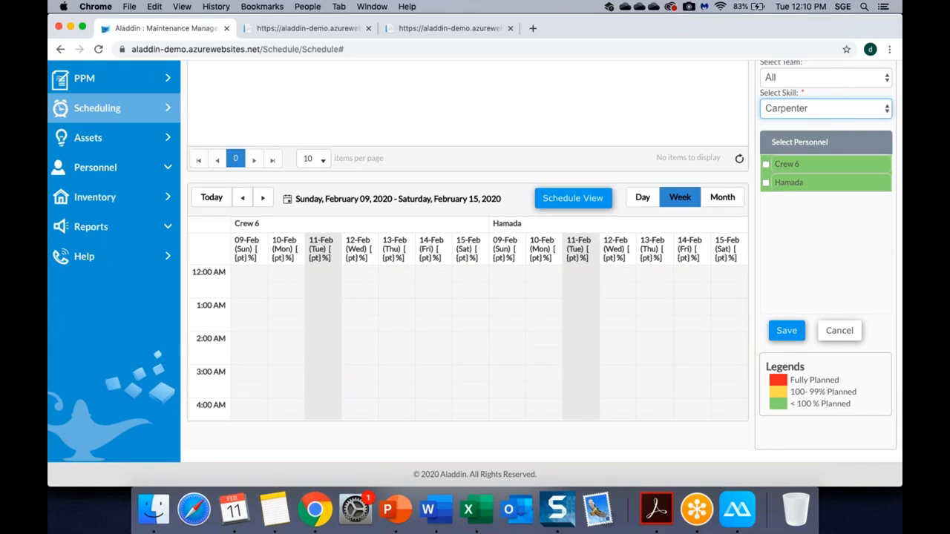
scroll(463, 257, down, 2)
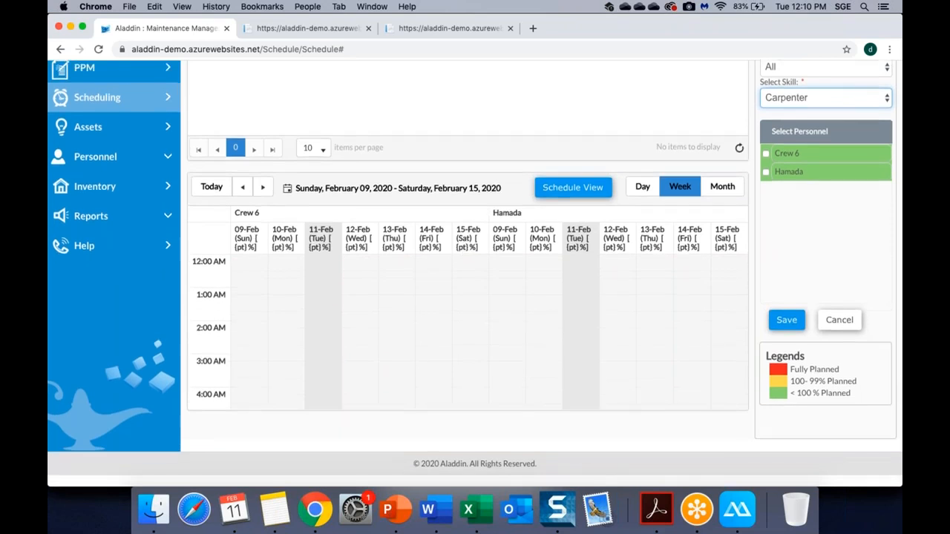
scroll(798, 223, up, 5)
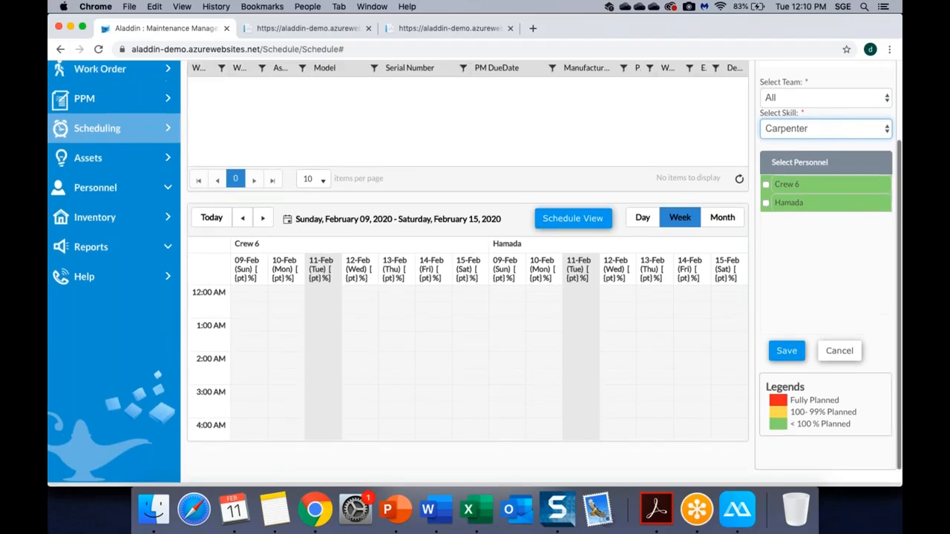
Reset the skill filter to All and show the combined week Schedule View.
click(798, 230)
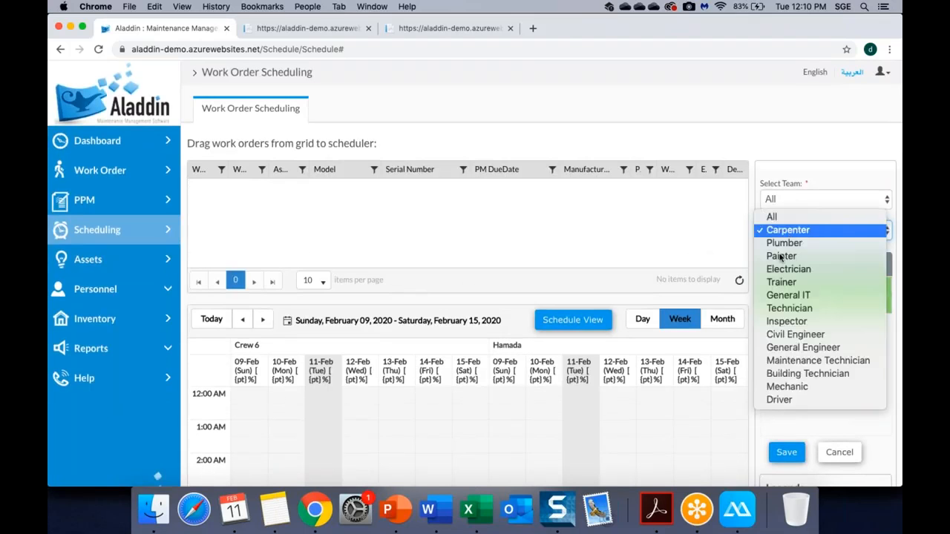
click(790, 218)
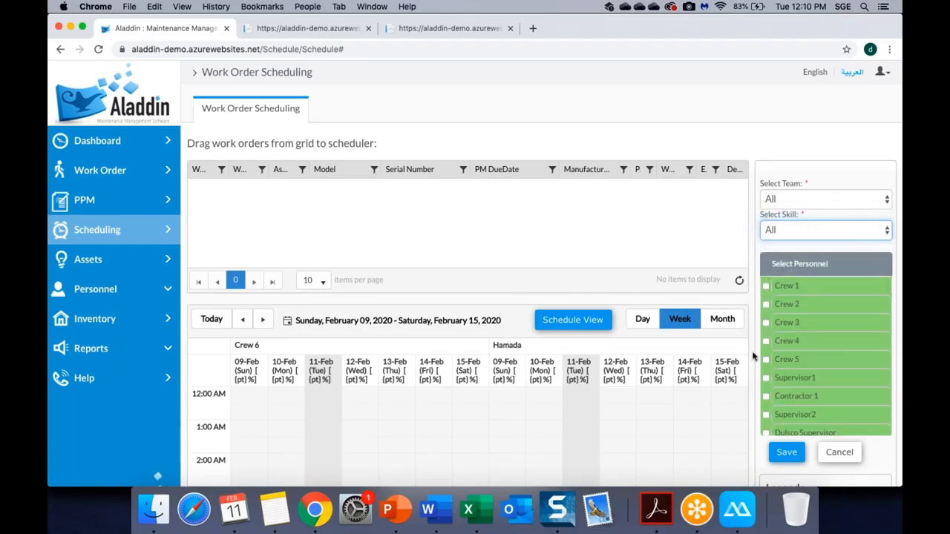
right_click(554, 319)
click(536, 324)
click(541, 325)
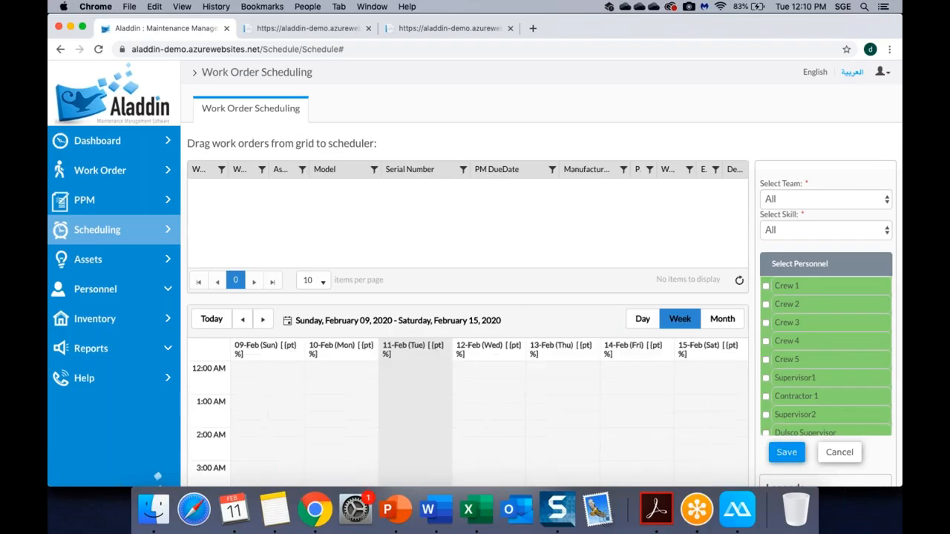
scroll(540, 421, down, 10)
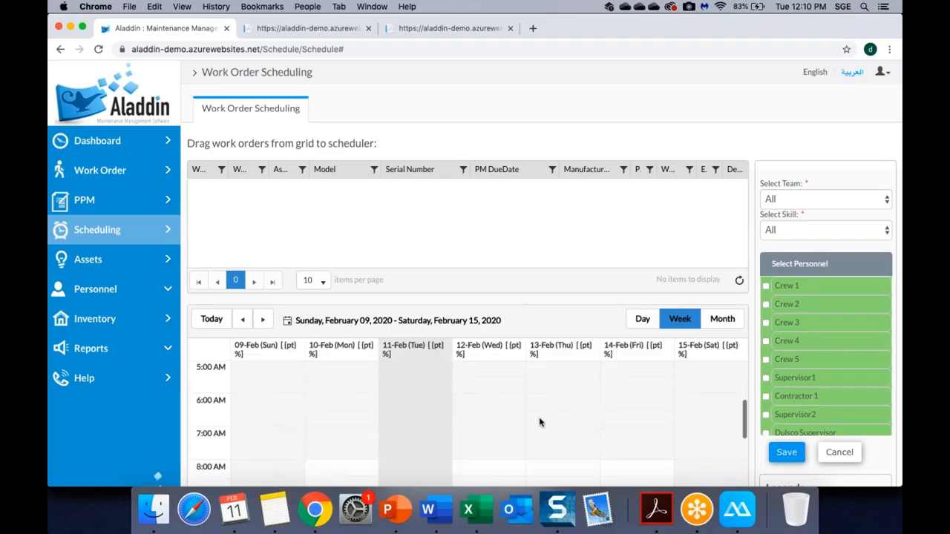
scroll(541, 419, up, 10)
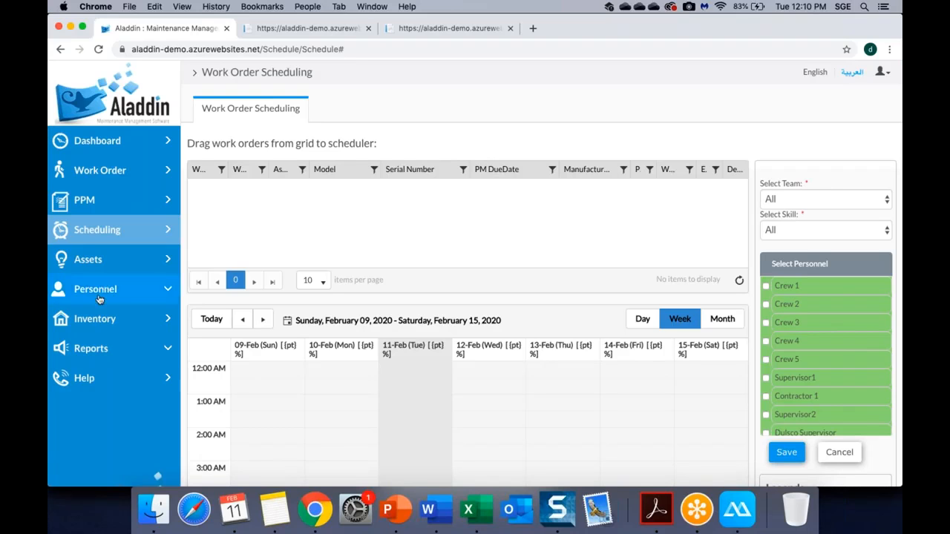
click(401, 523)
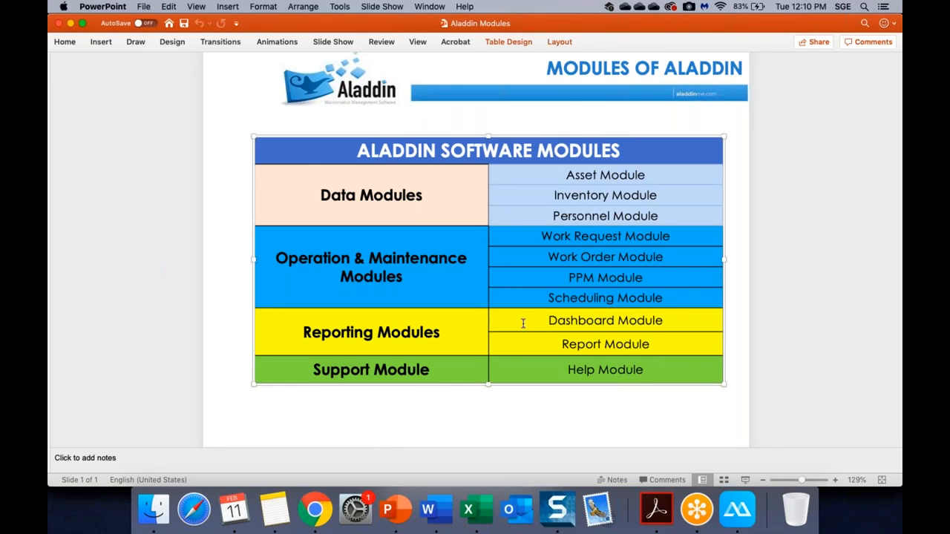
Return from the PowerPoint modules slide to Chrome and open the Aladdin Dashboard.
click(313, 510)
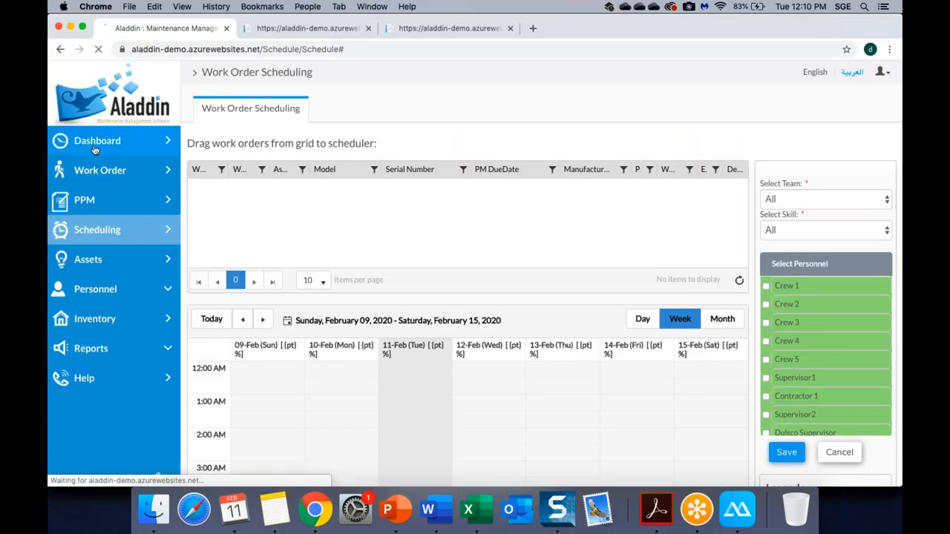
click(94, 149)
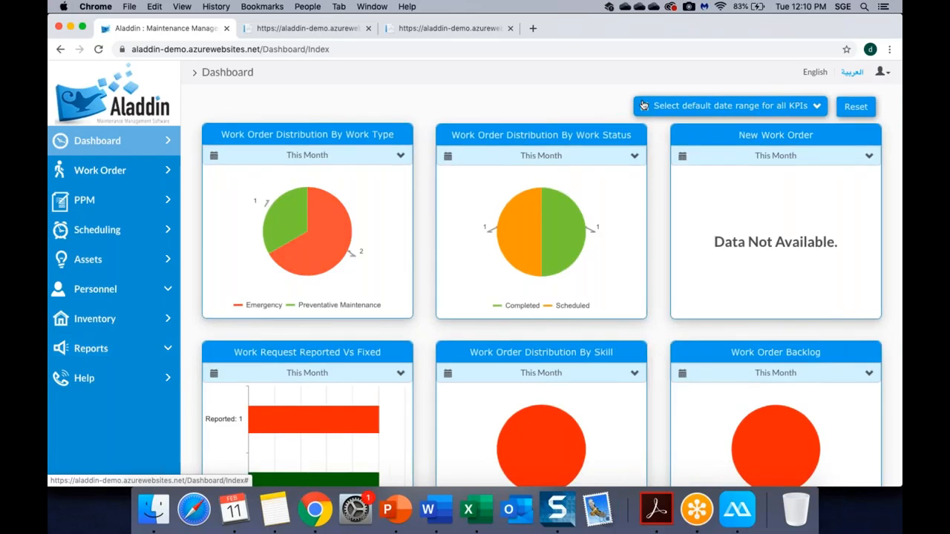
Dismiss the notification panel and set the default KPI date range to Last Month.
click(885, 295)
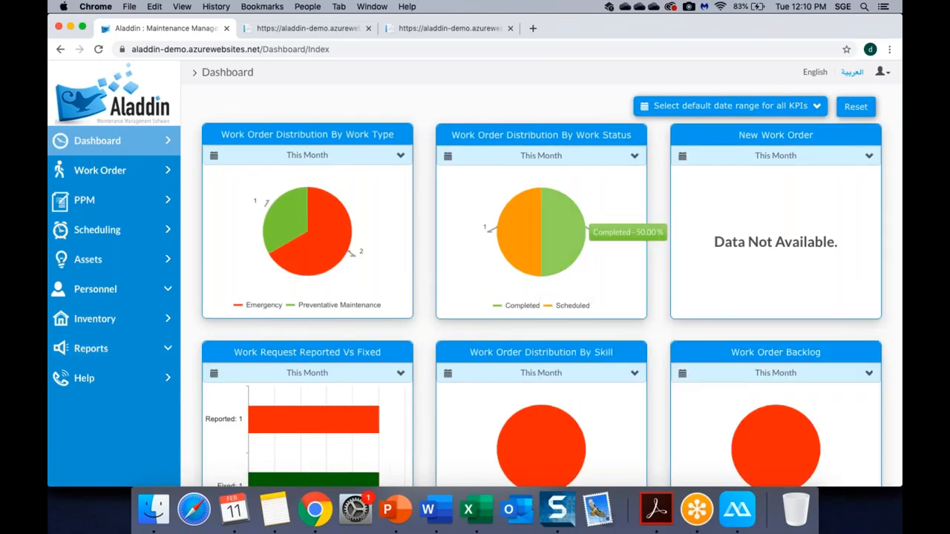
scroll(593, 237, down, 5)
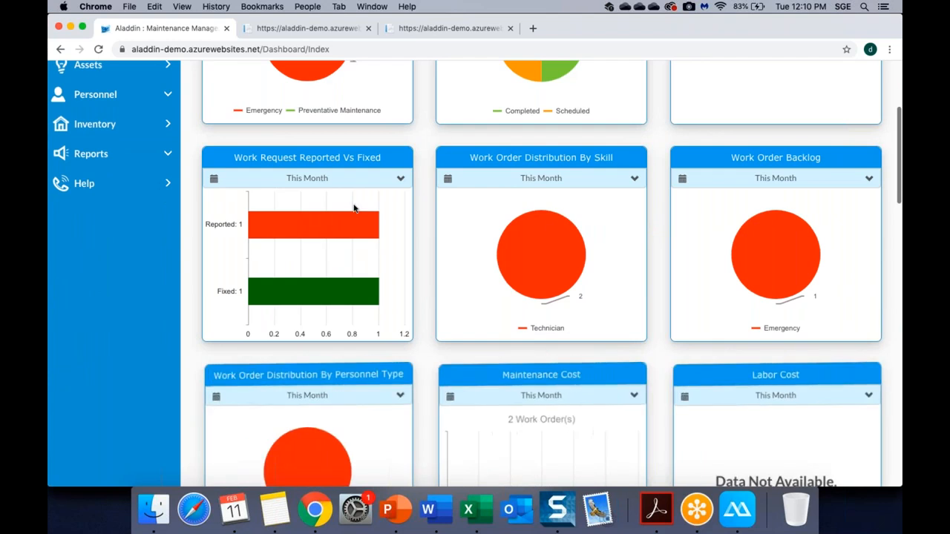
scroll(294, 121, up, 5)
mouse_move(284, 214)
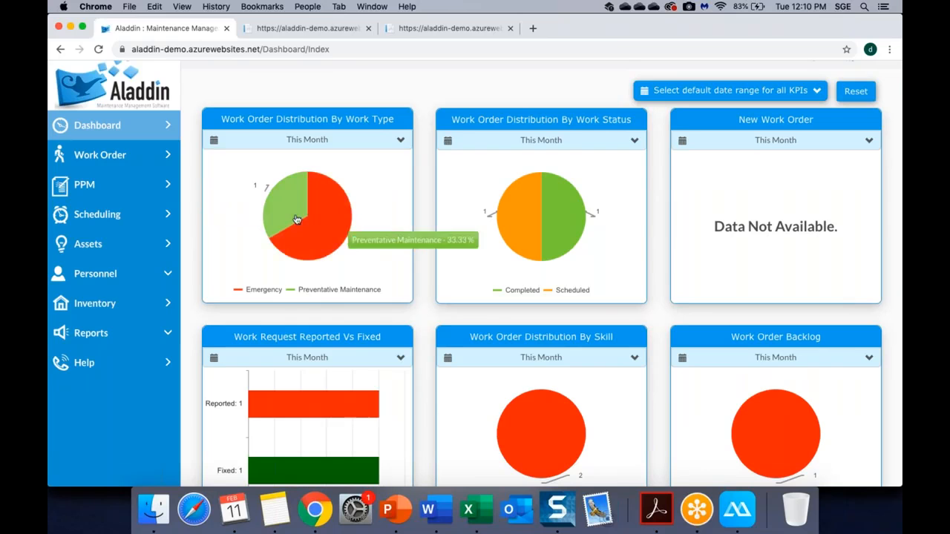
mouse_move(577, 218)
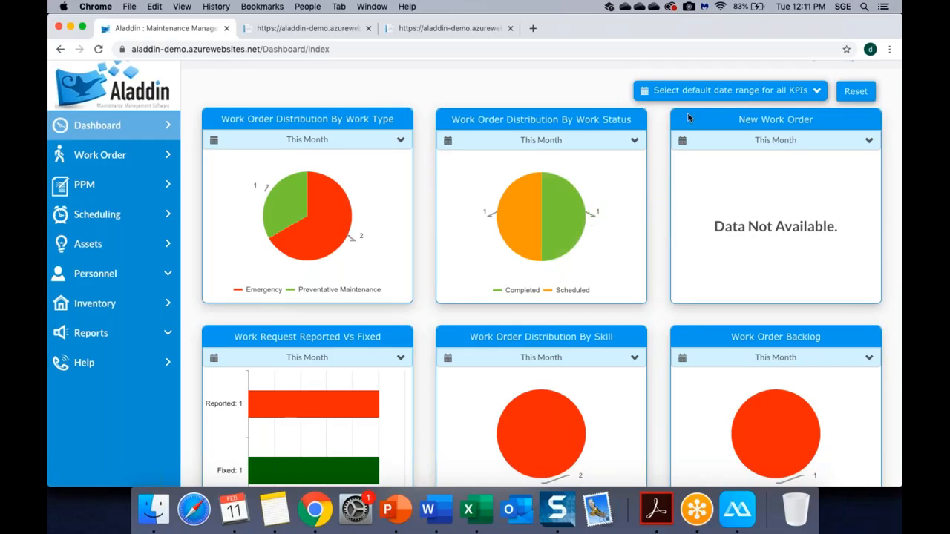
click(812, 90)
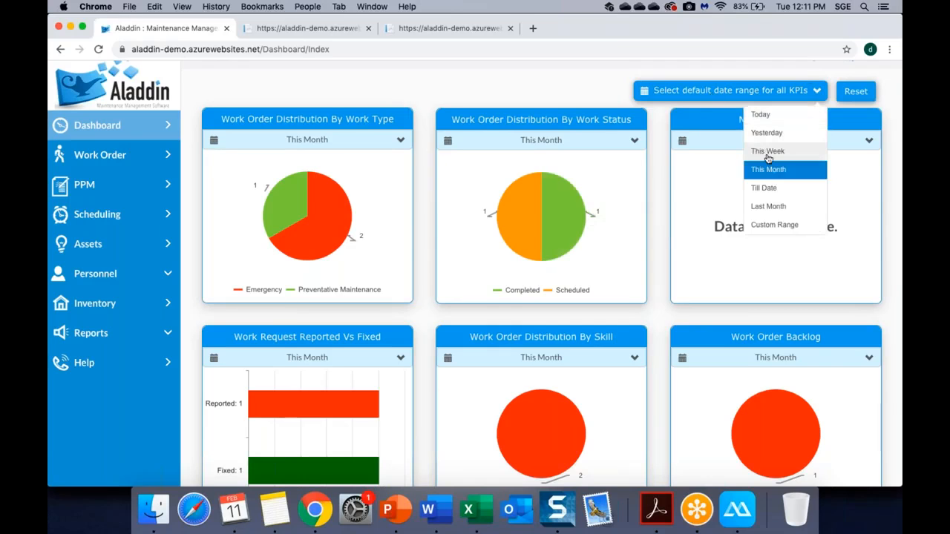
click(762, 206)
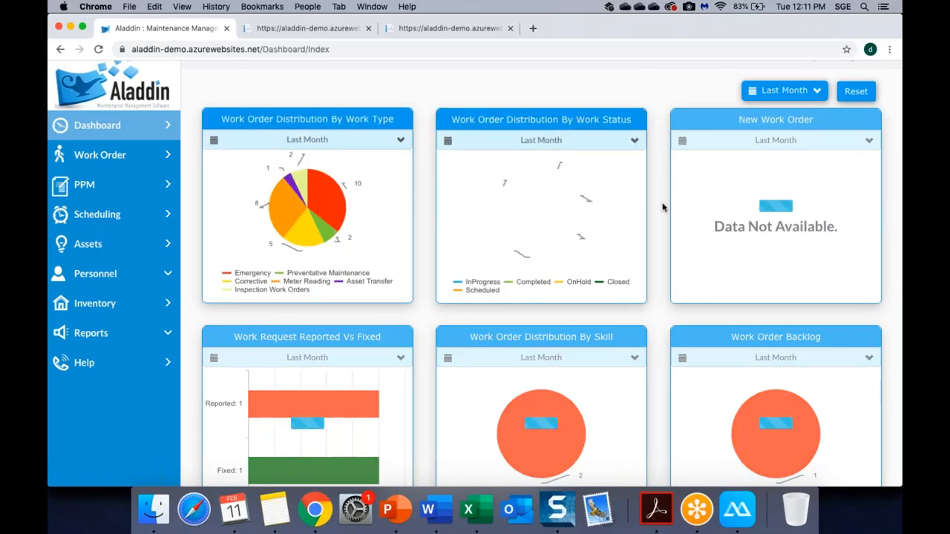
scroll(653, 193, down, 10)
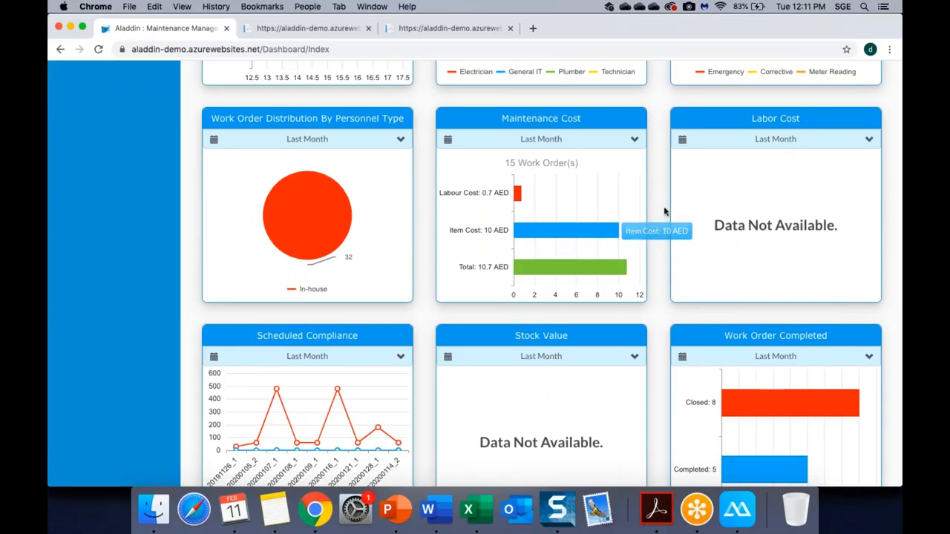
scroll(658, 212, up, 5)
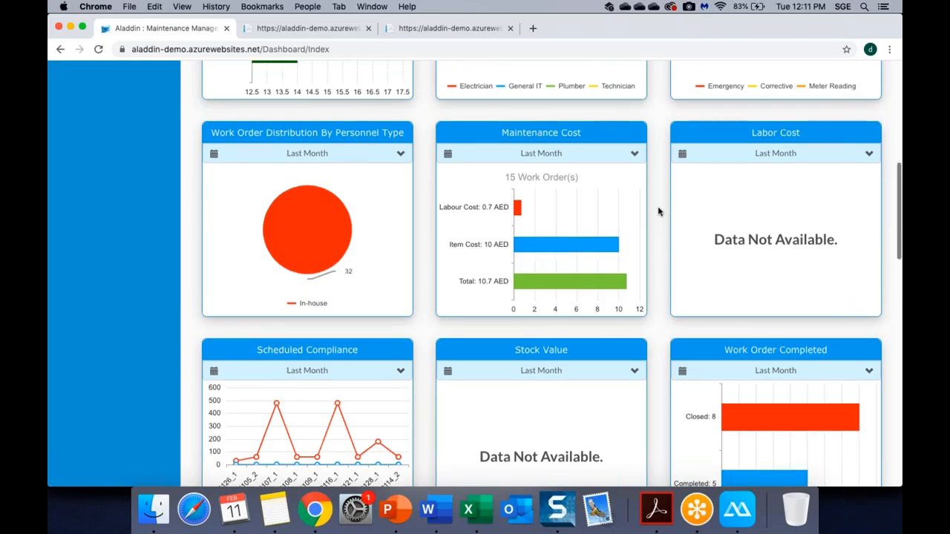
scroll(658, 212, up, 2)
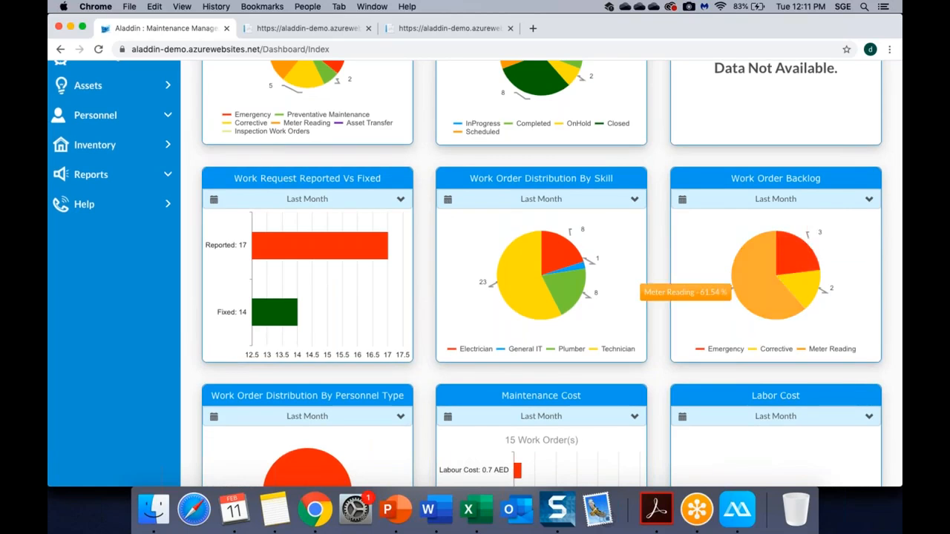
scroll(742, 290, up, 3)
scroll(742, 289, down, 6)
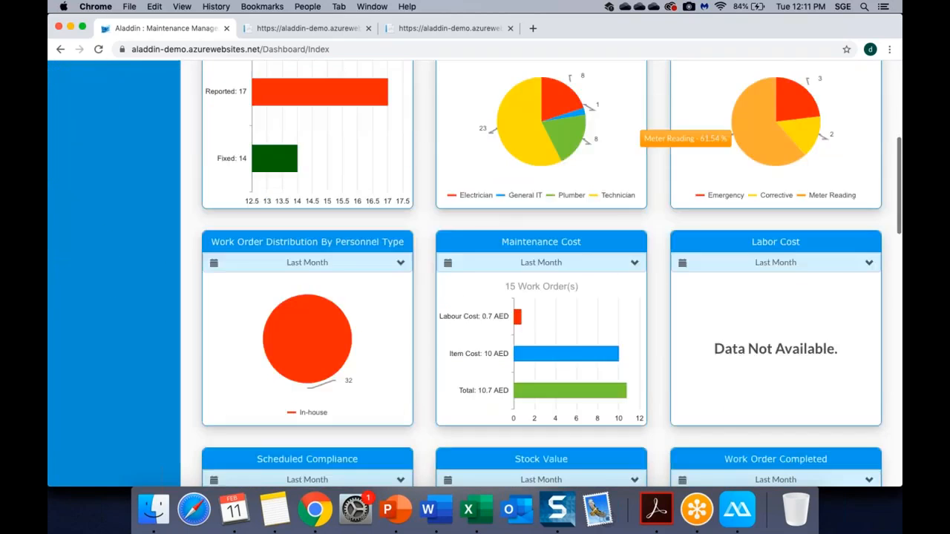
scroll(549, 274, down, 8)
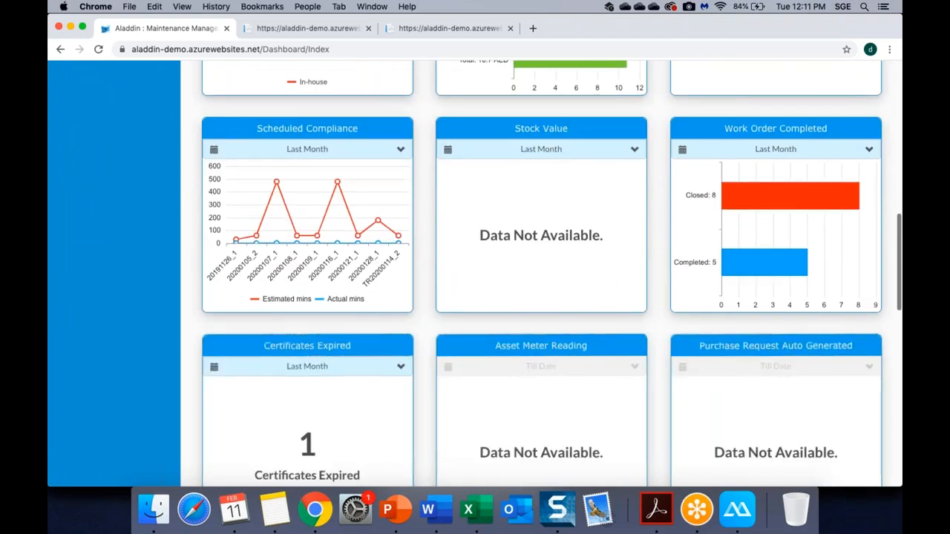
scroll(549, 275, down, 4)
scroll(549, 274, down, 3)
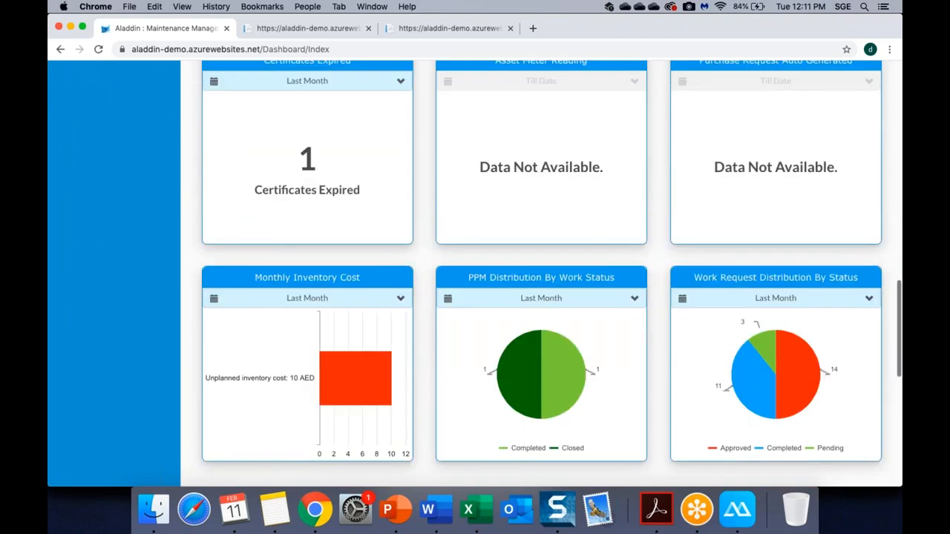
scroll(482, 238, down, 4)
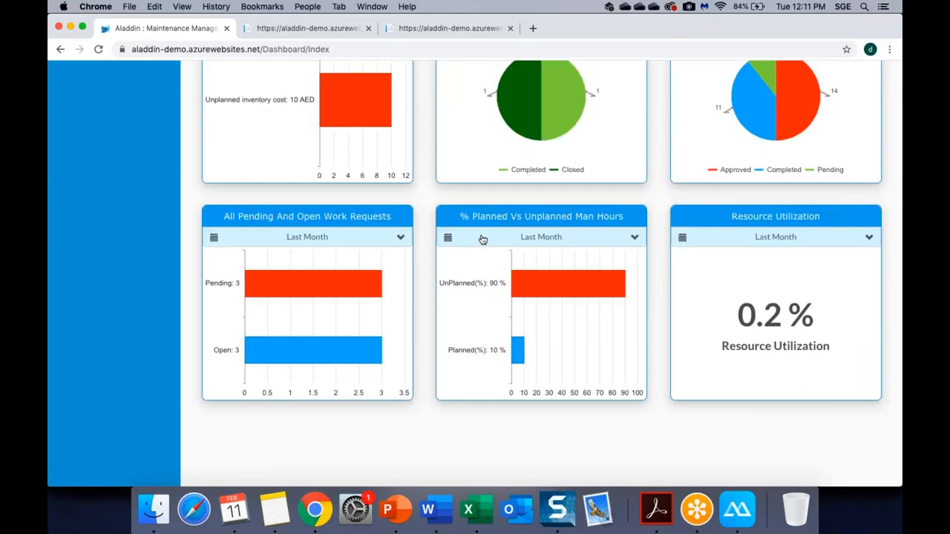
mouse_move(575, 302)
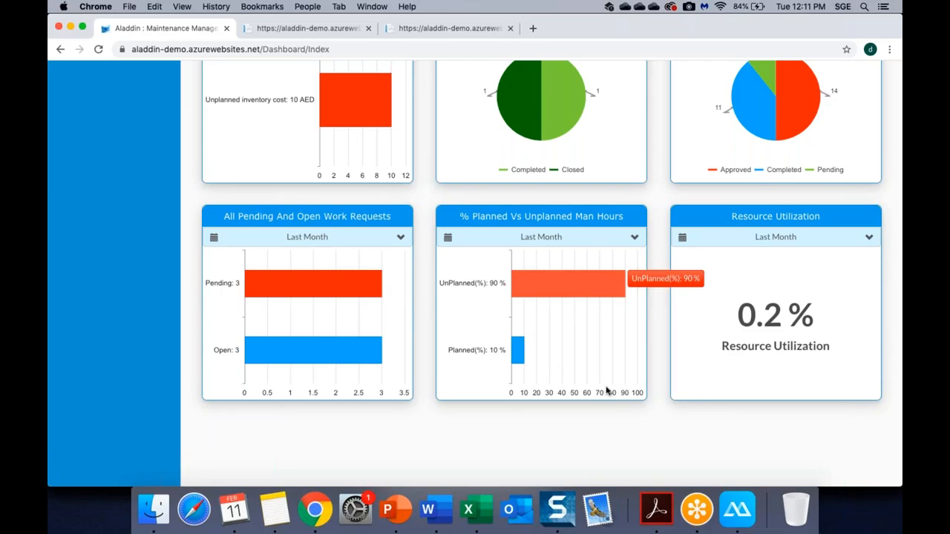
mouse_move(517, 356)
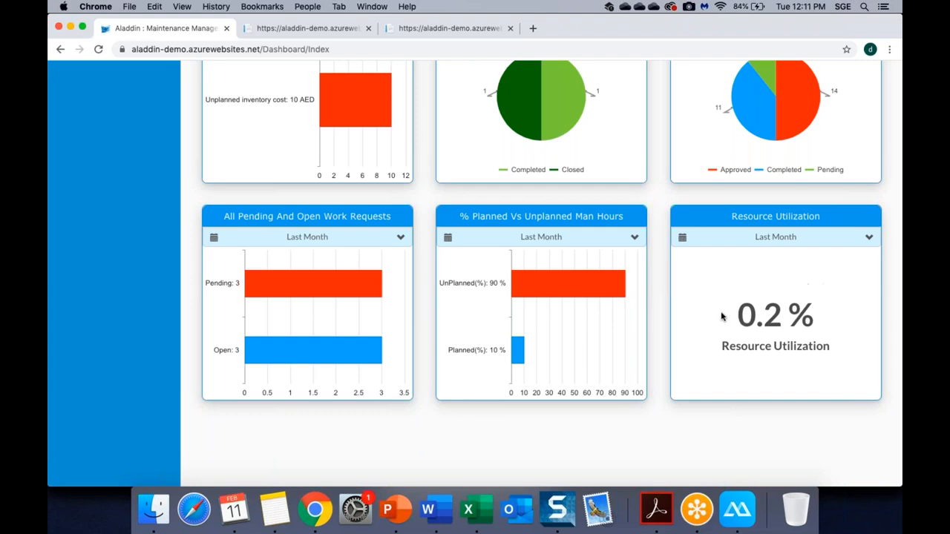
scroll(721, 317, up, 5)
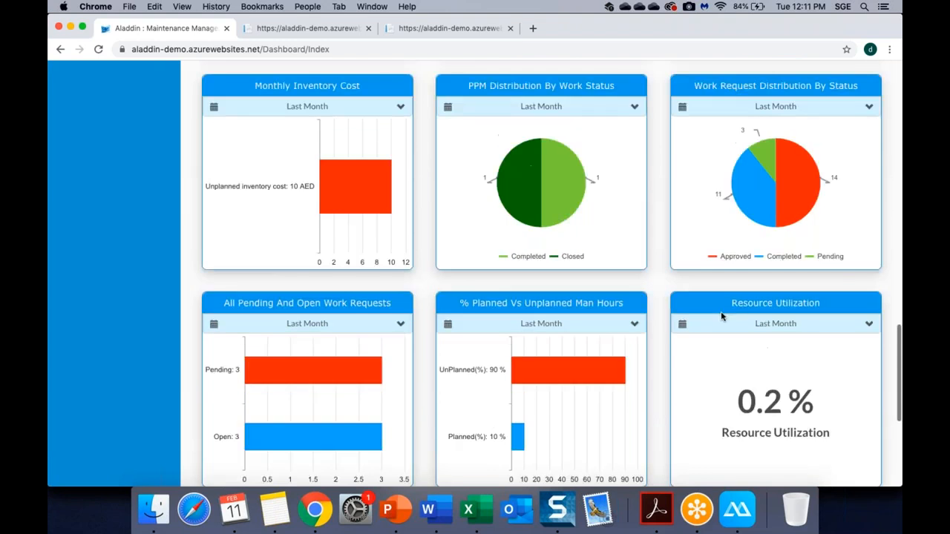
scroll(549, 273, up, 3)
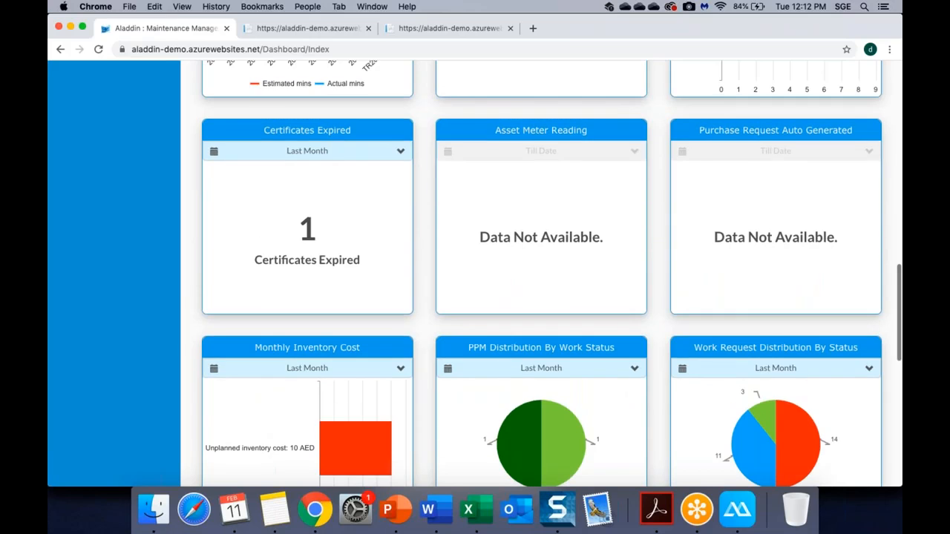
scroll(541, 273, up, 10)
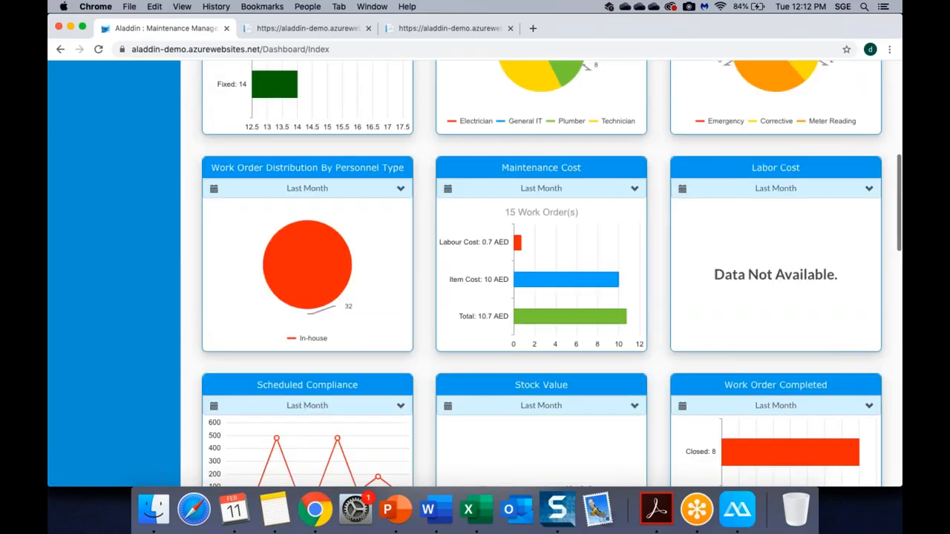
scroll(540, 273, up, 5)
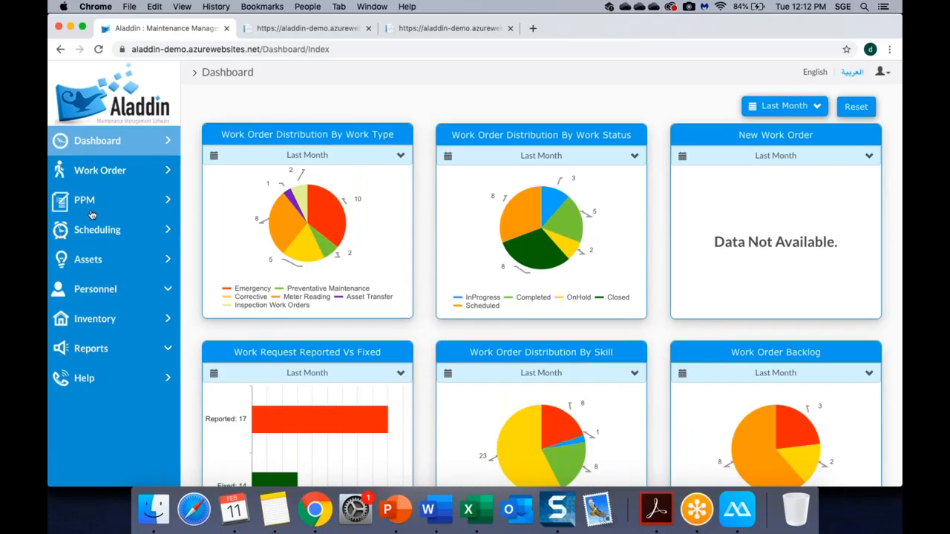
Browse the sidebar report categories and open Work Order > PPM Summary Report.
click(95, 344)
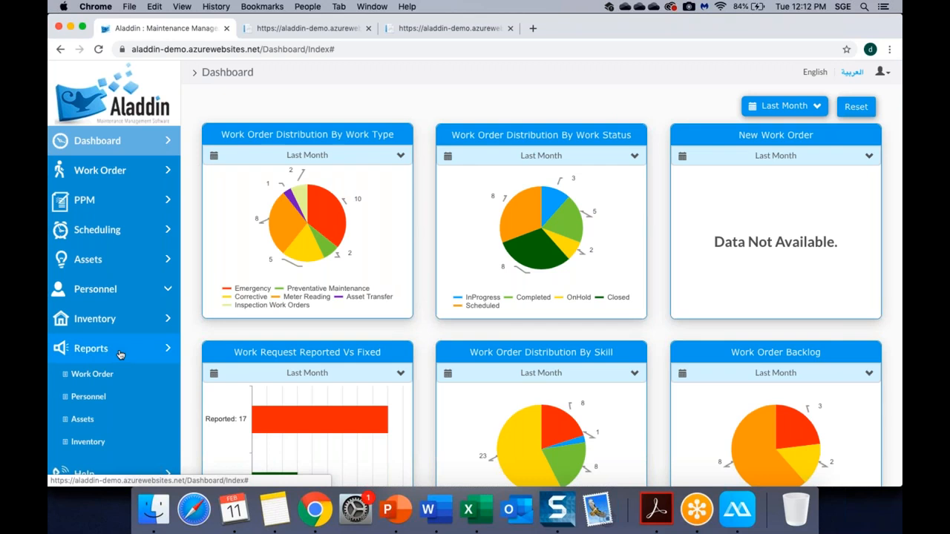
scroll(118, 354, down, 2)
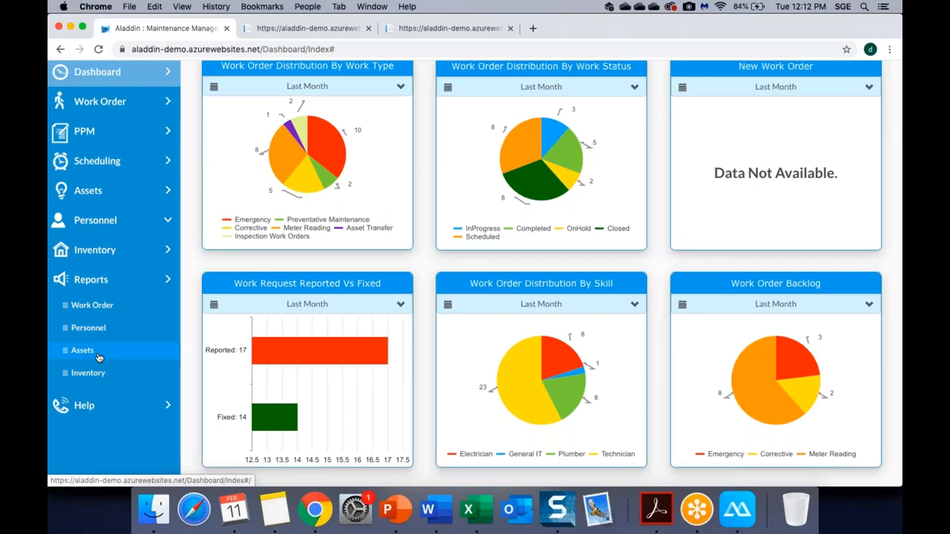
click(99, 357)
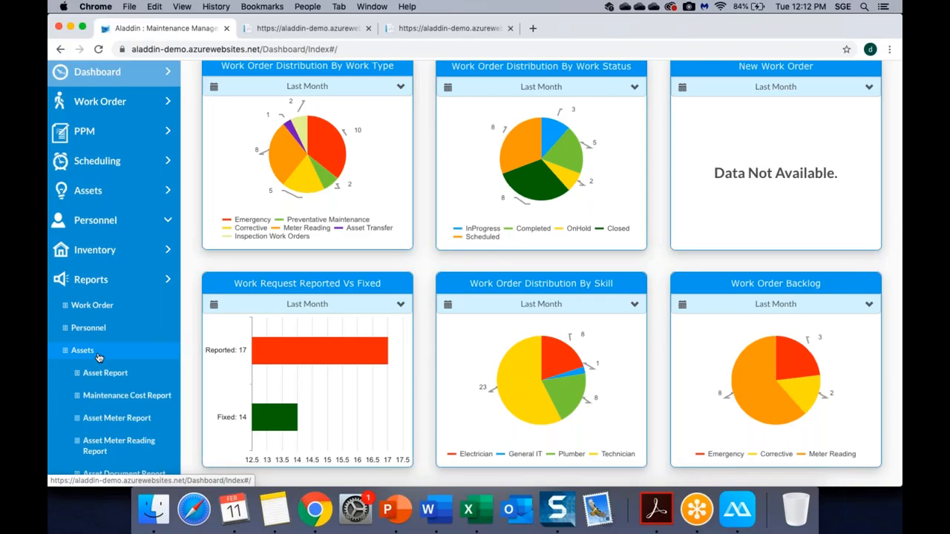
scroll(99, 357, down, 5)
click(93, 115)
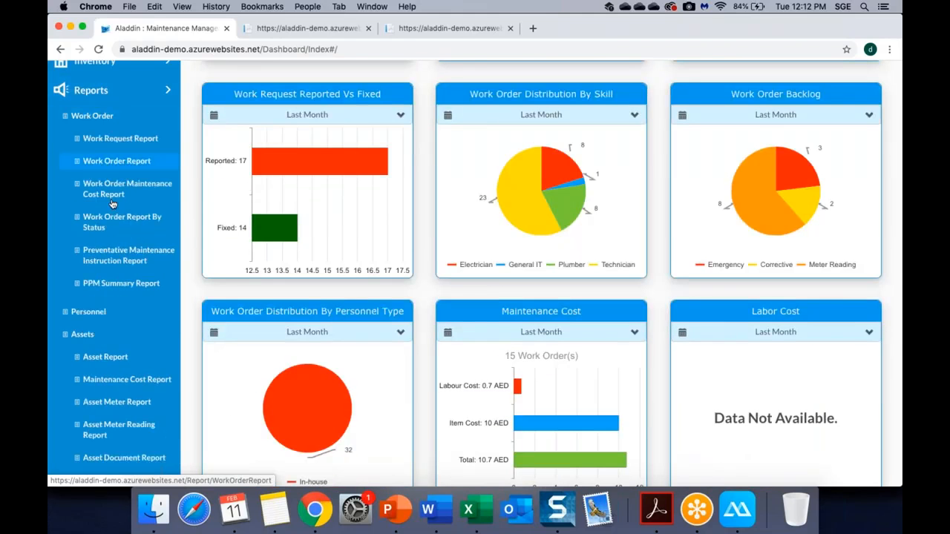
click(116, 313)
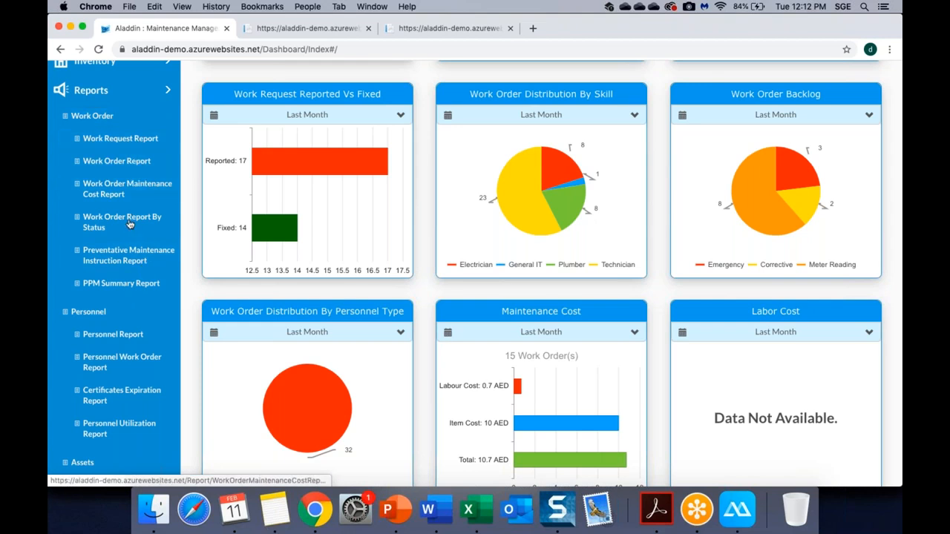
click(132, 287)
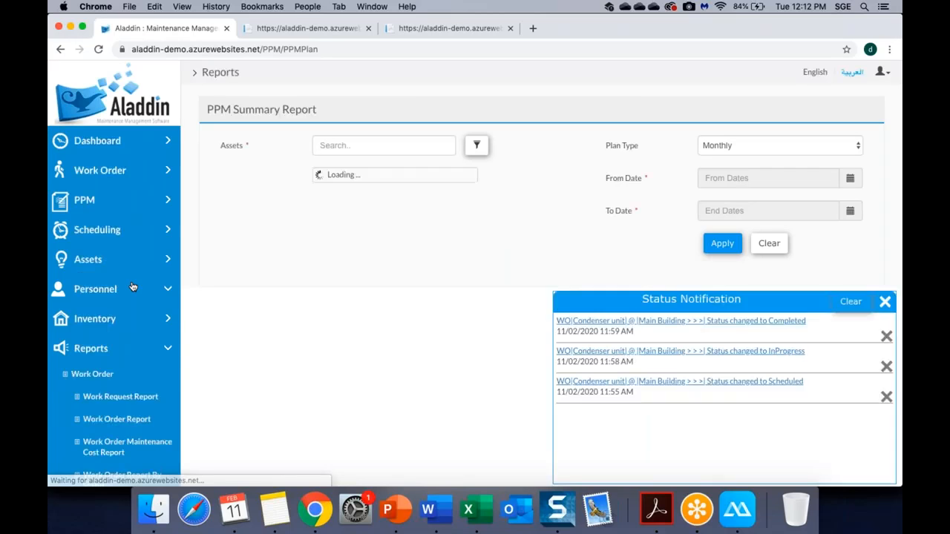
Clear all status notifications, tick AL SHOALA BUILDING and keep plan type Monthly.
click(850, 295)
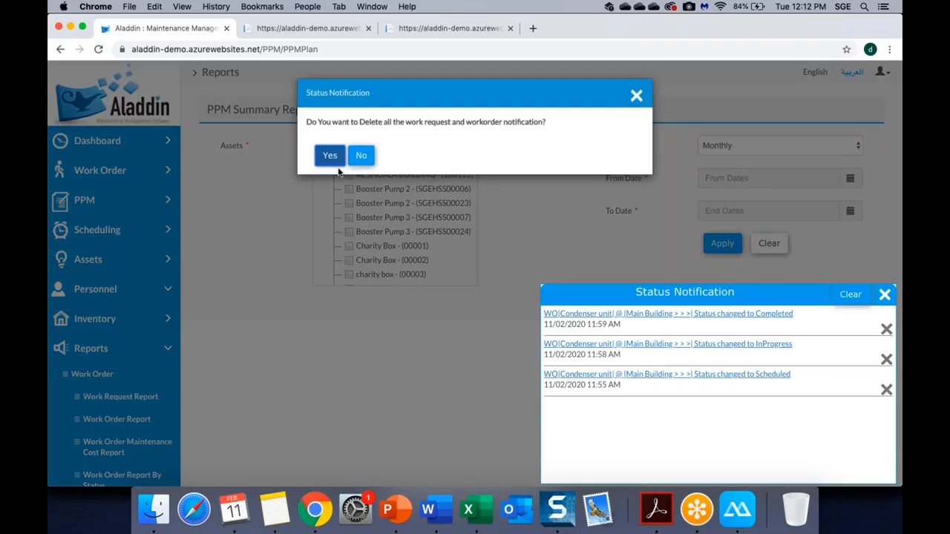
click(329, 146)
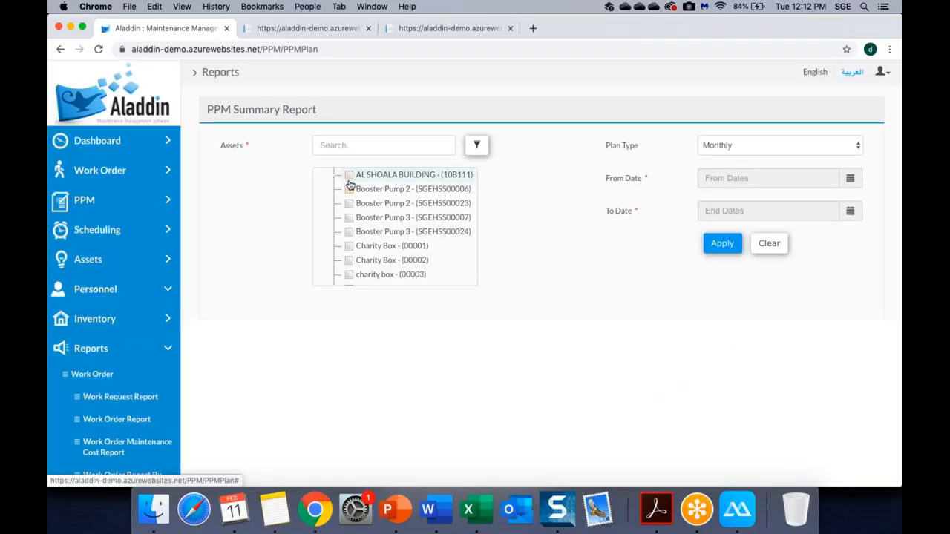
click(349, 178)
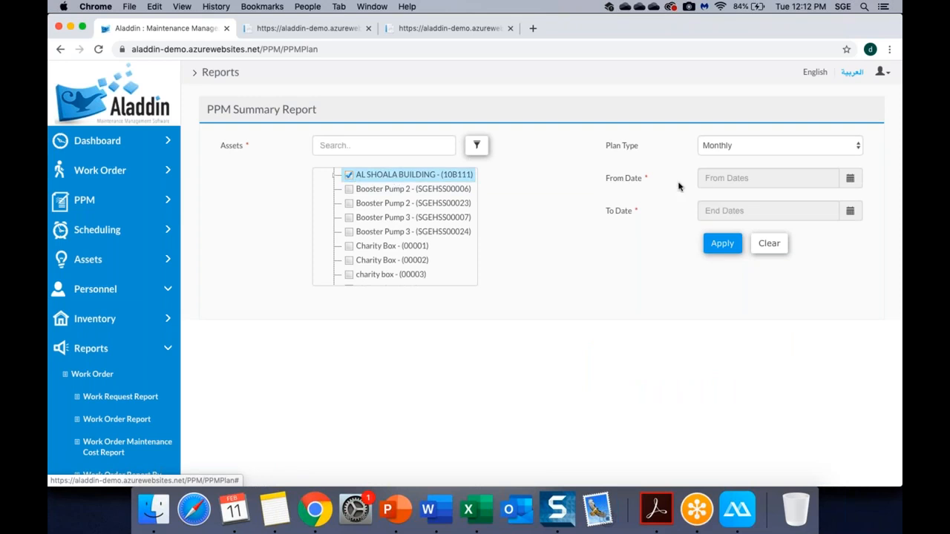
click(760, 146)
click(616, 216)
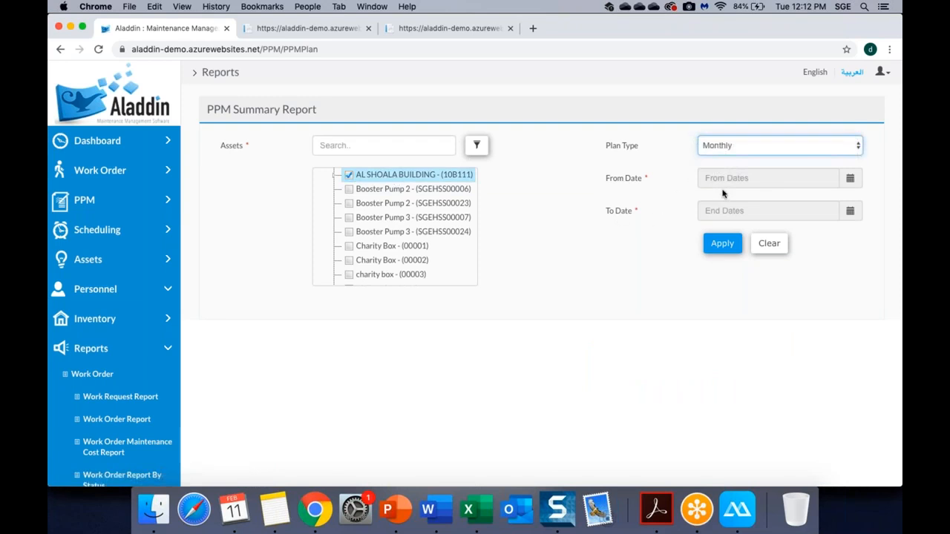
Set the report period from 01/Jan/2020 to 29/Feb/2020 and apply it.
click(725, 185)
click(709, 198)
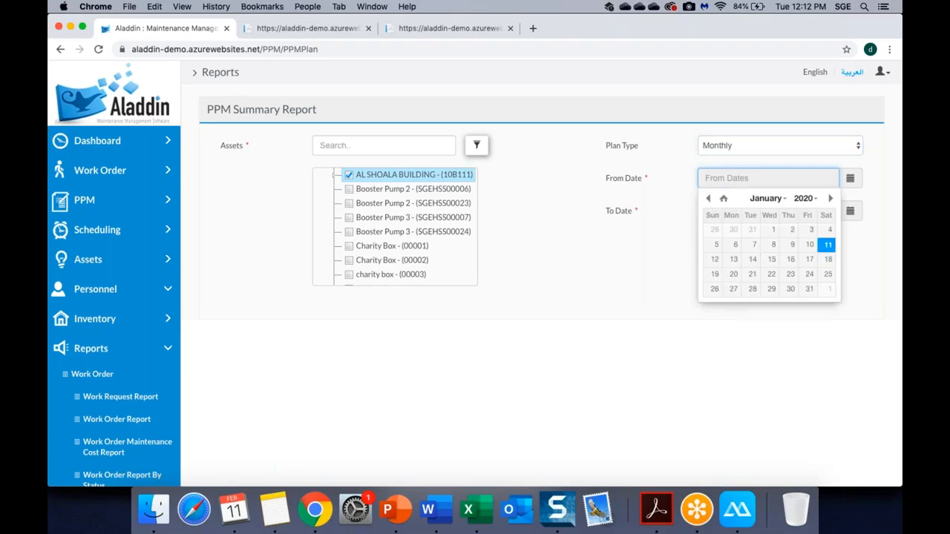
click(769, 229)
click(769, 214)
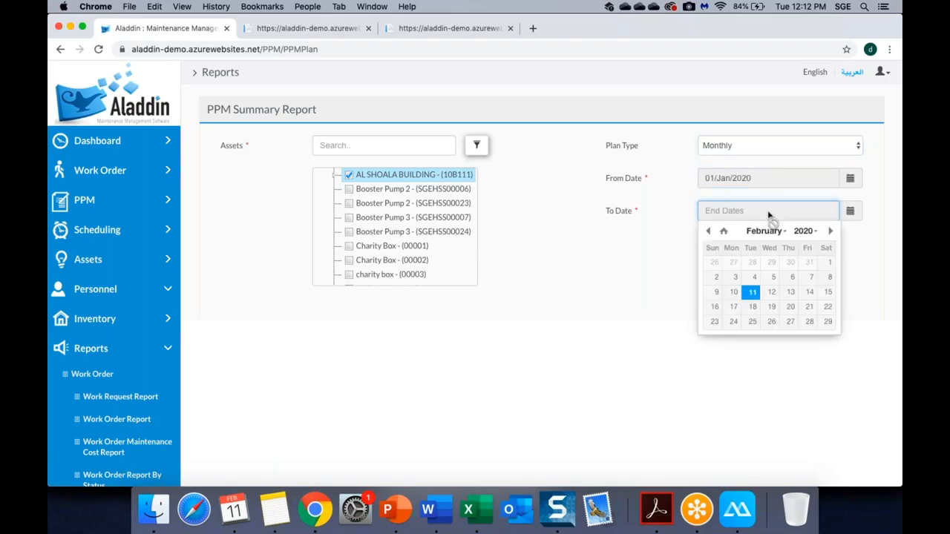
right_click(823, 320)
click(852, 317)
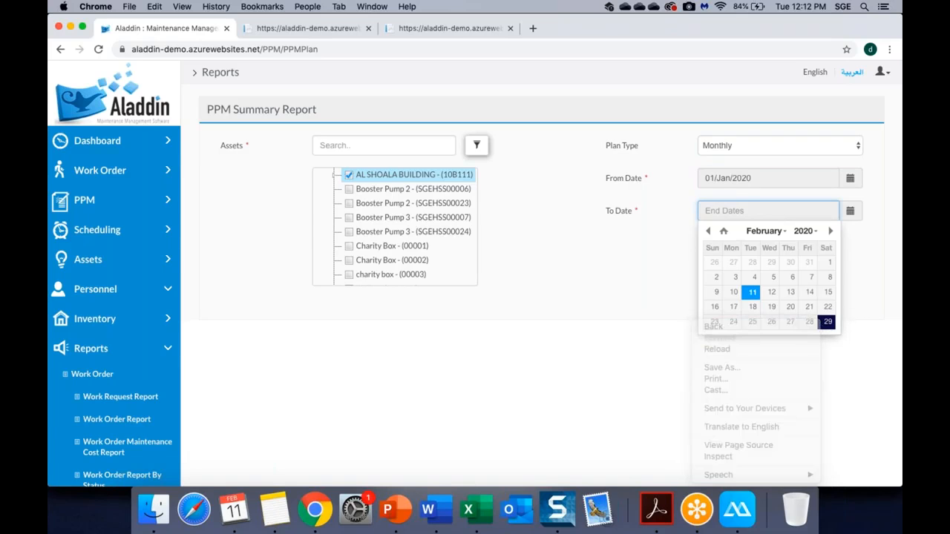
click(827, 321)
click(727, 243)
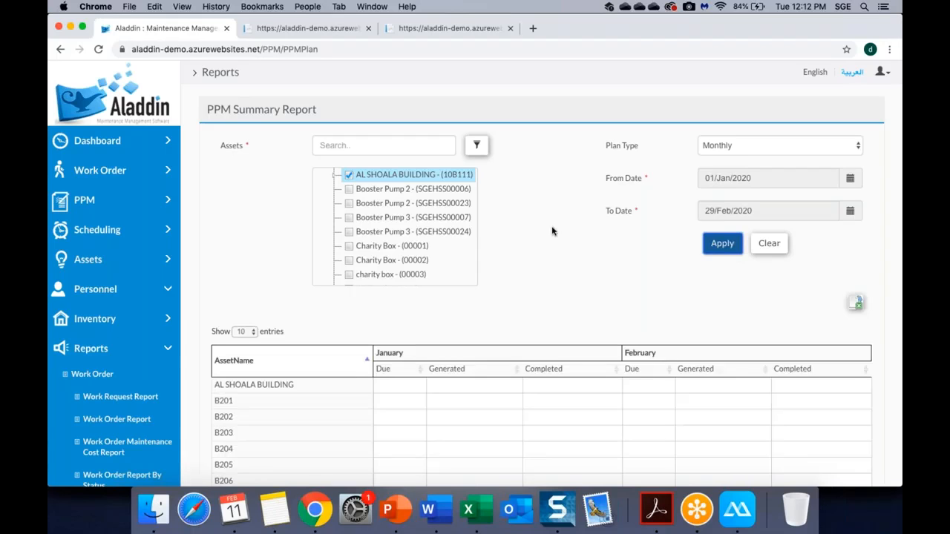
Expand AL SHOALA BUILDING, B306 and B201 in the Assets tree to show their fan coil units.
scroll(551, 230, down, 1)
scroll(551, 231, down, 4)
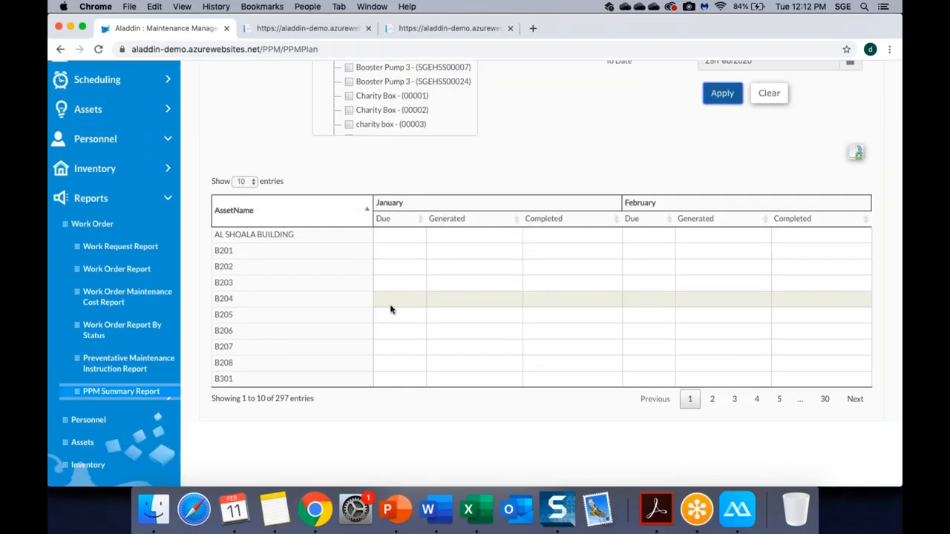
scroll(275, 259, down, 2)
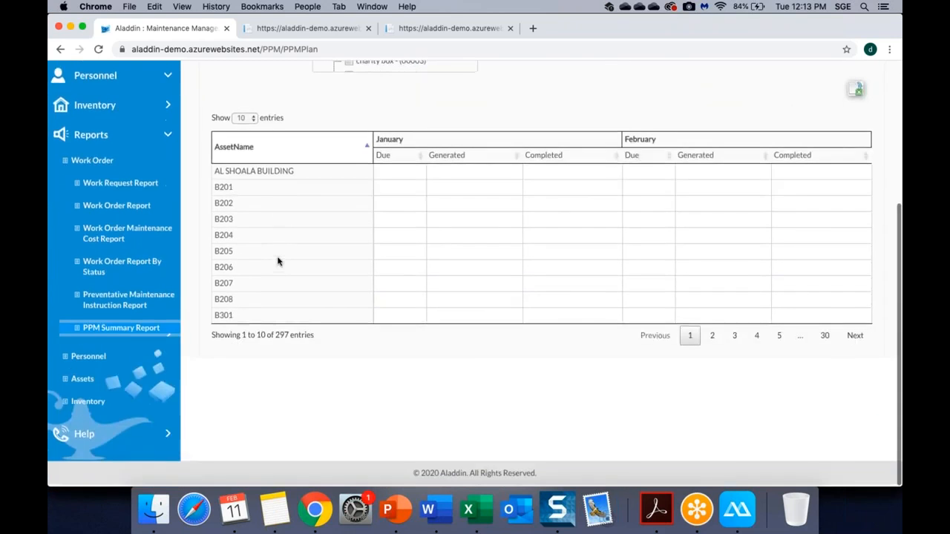
scroll(279, 261, up, 5)
click(335, 127)
scroll(400, 159, down, 5)
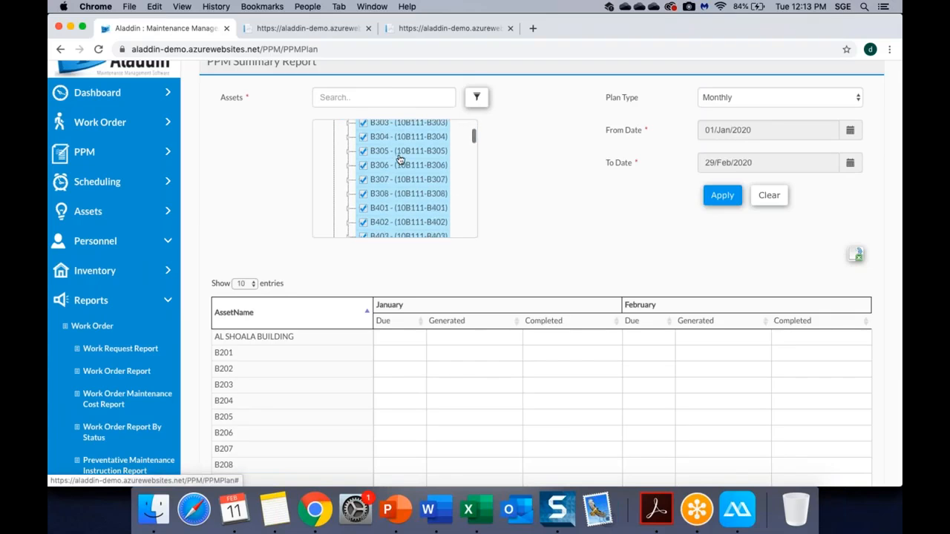
click(351, 166)
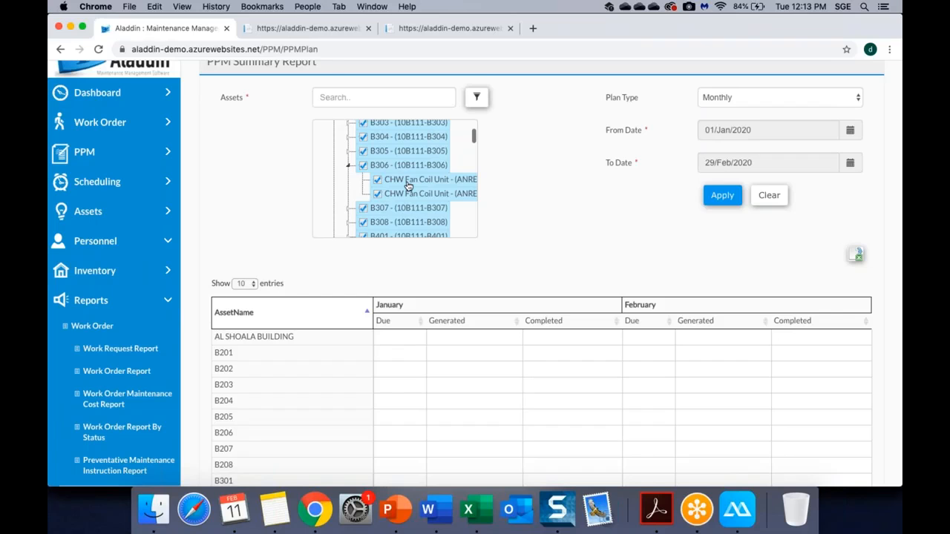
scroll(408, 186, up, 5)
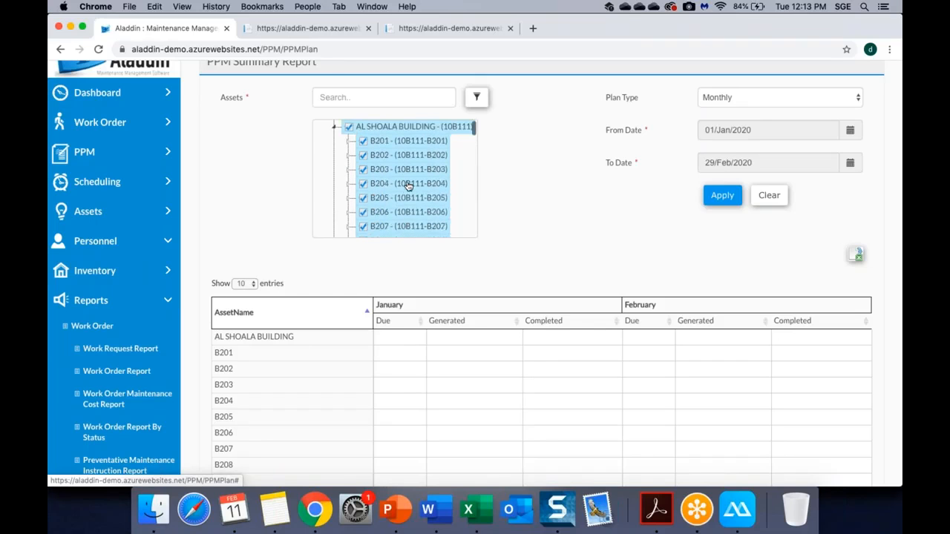
click(348, 142)
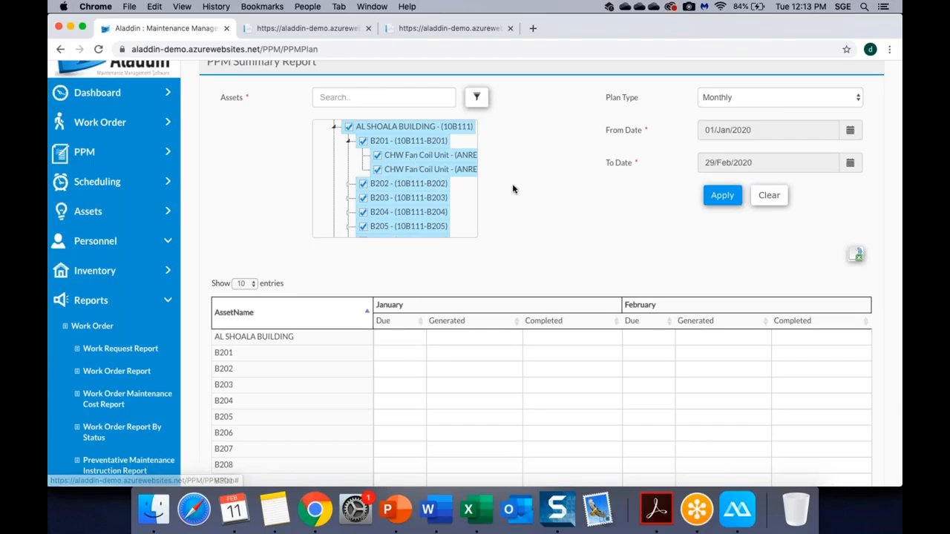
Sort the results by AssetName descending, then back to ascending.
scroll(445, 222, down, 4)
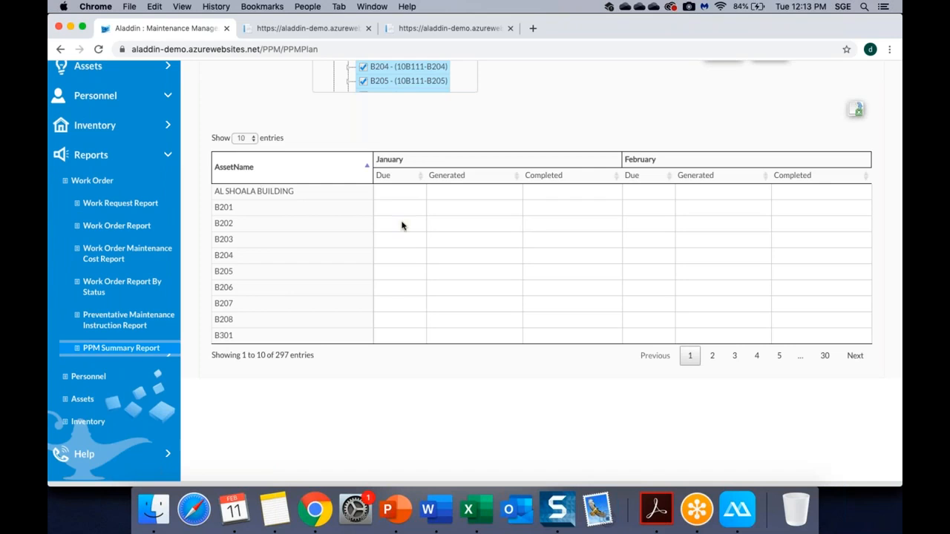
click(366, 169)
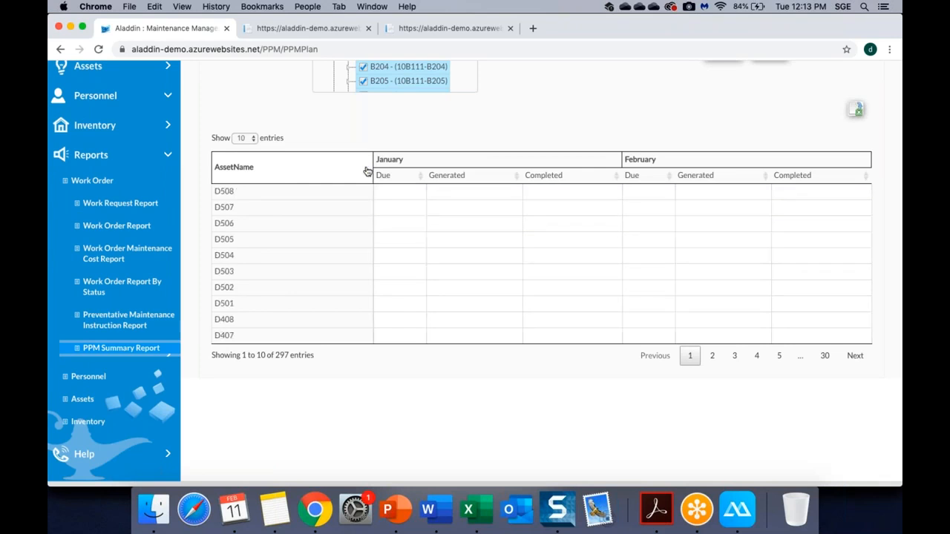
click(366, 172)
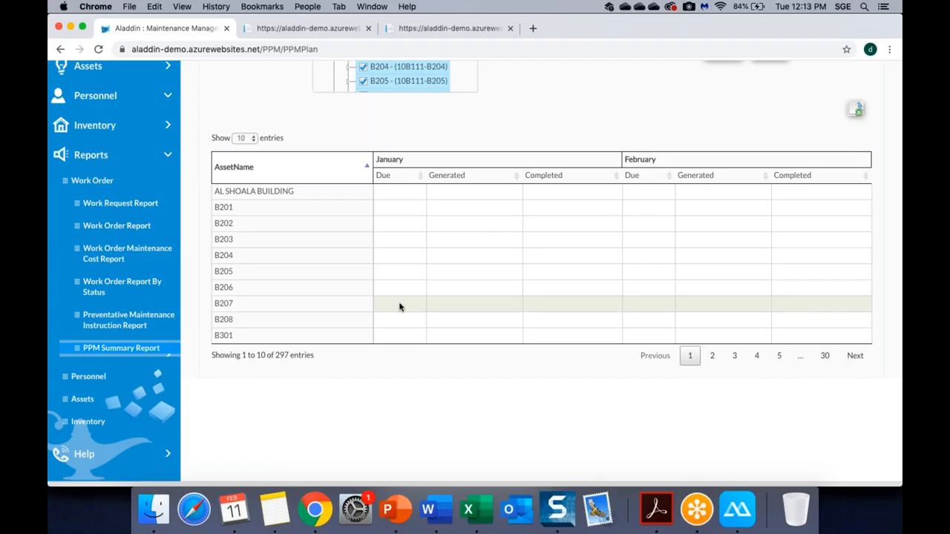
Show results page 2 (entries 11–20, assets B302 to B403) and collapse the Reports list.
right_click(710, 356)
key(Escape)
click(710, 363)
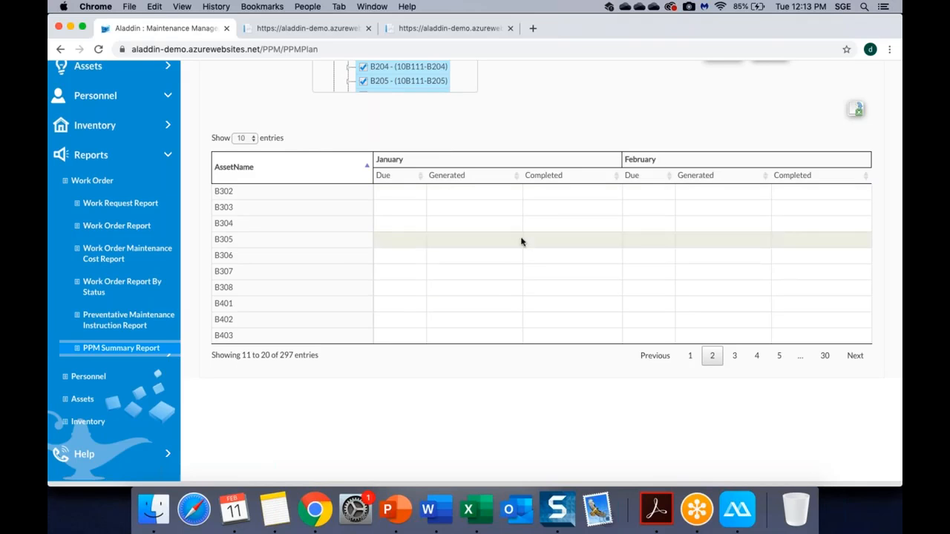
scroll(521, 241, up, 5)
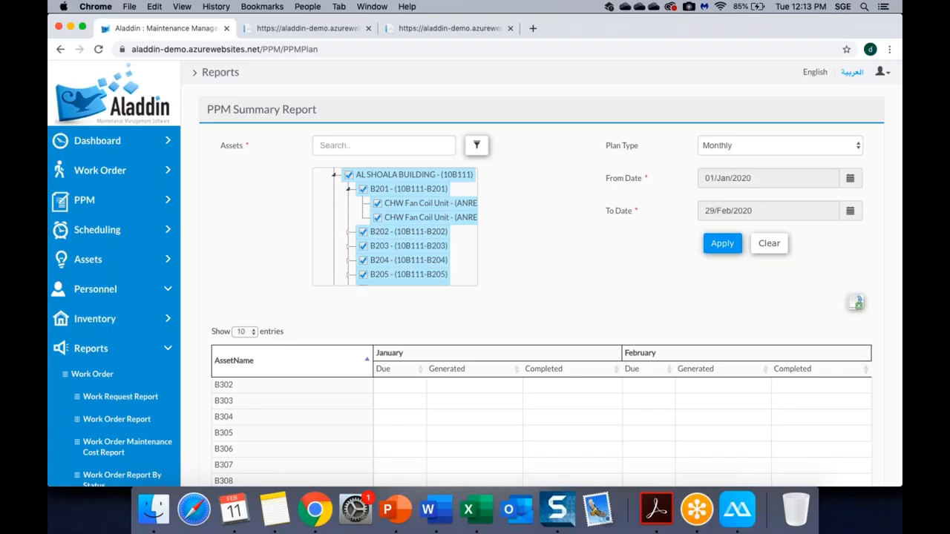
scroll(89, 376, down, 5)
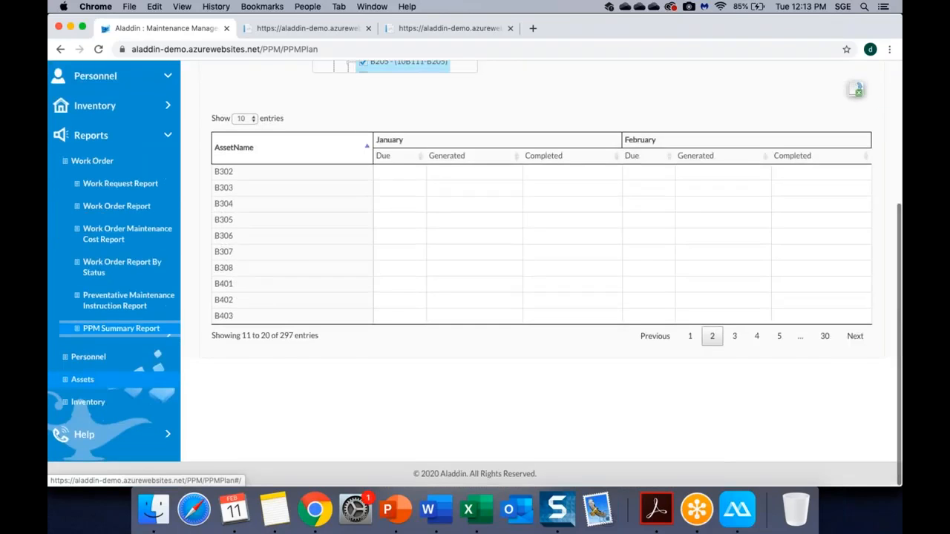
click(84, 380)
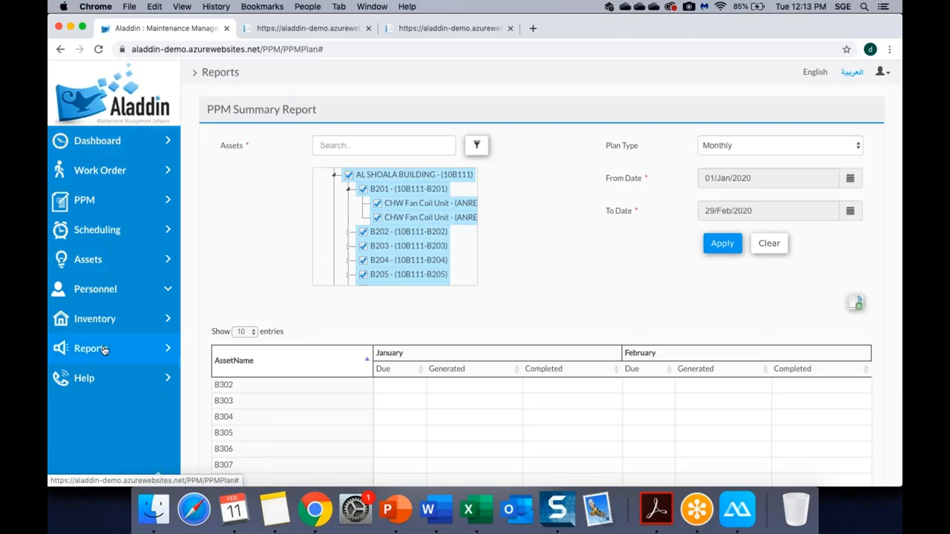
scroll(103, 350, down, 3)
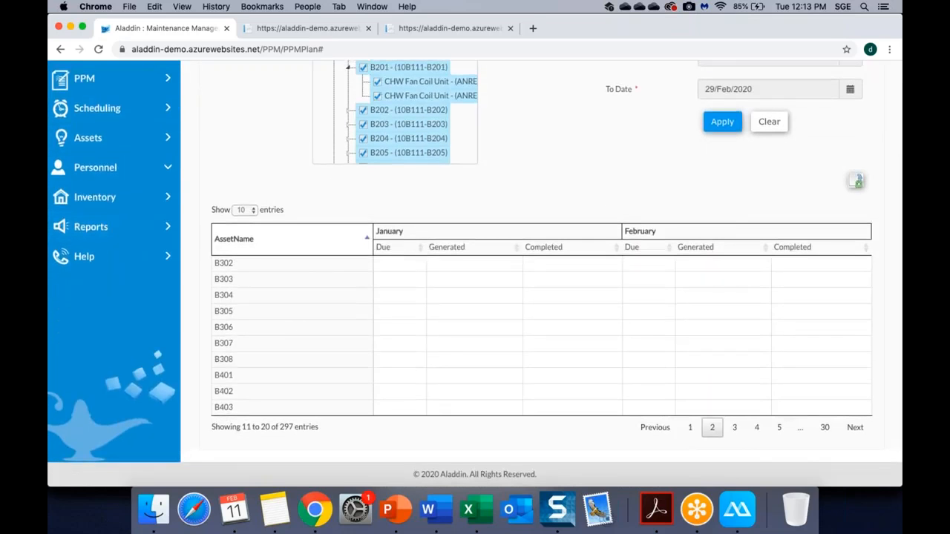
Go to the Help page and load the Crew manual under Aladdin Mobile- User Manuals.
click(92, 257)
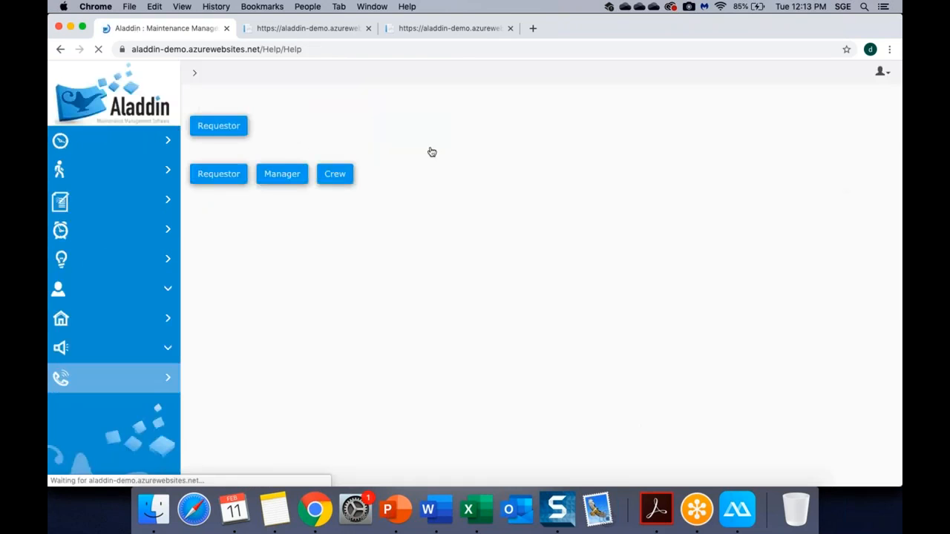
click(330, 177)
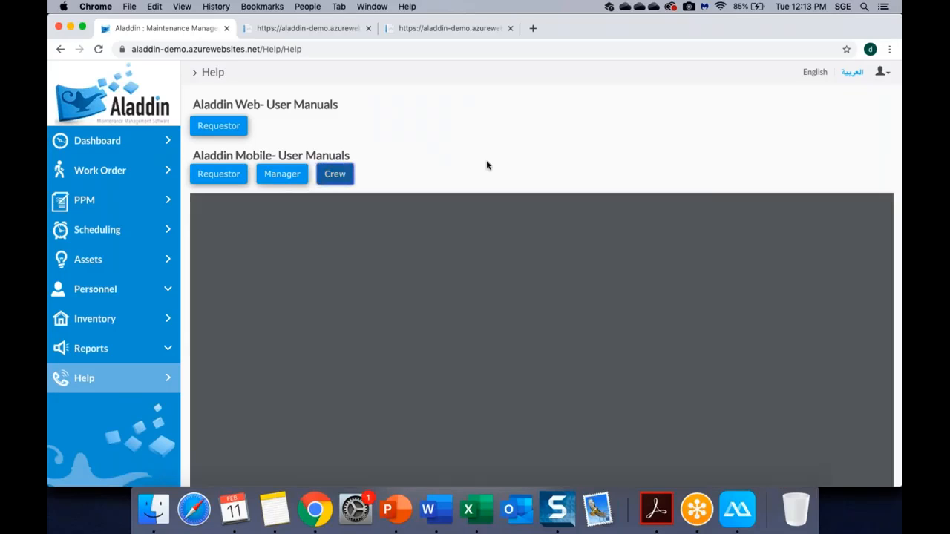
Read the Crew Mobile Application.pdf down to section 4.4.2 Work order listing (page 12), then return to the Dashboard.
scroll(486, 165, down, 2)
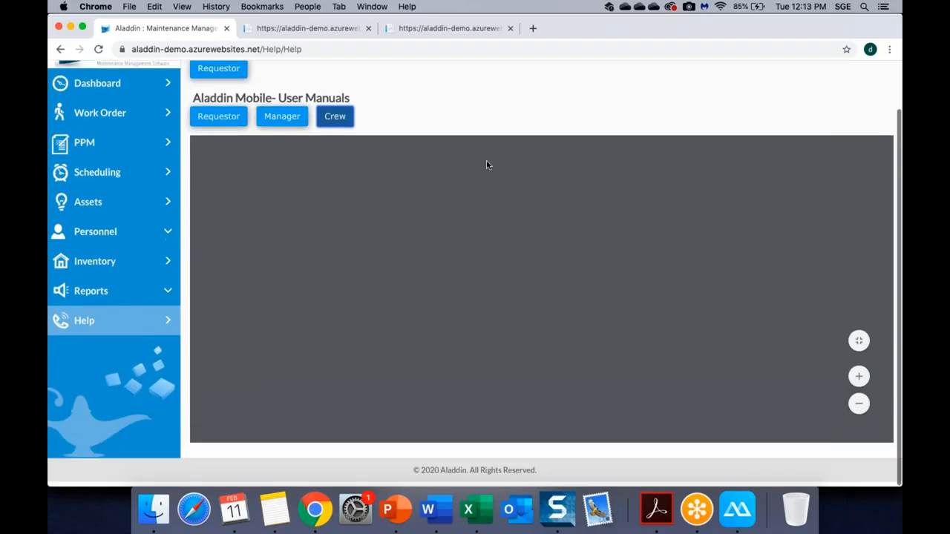
scroll(516, 206, down, 10)
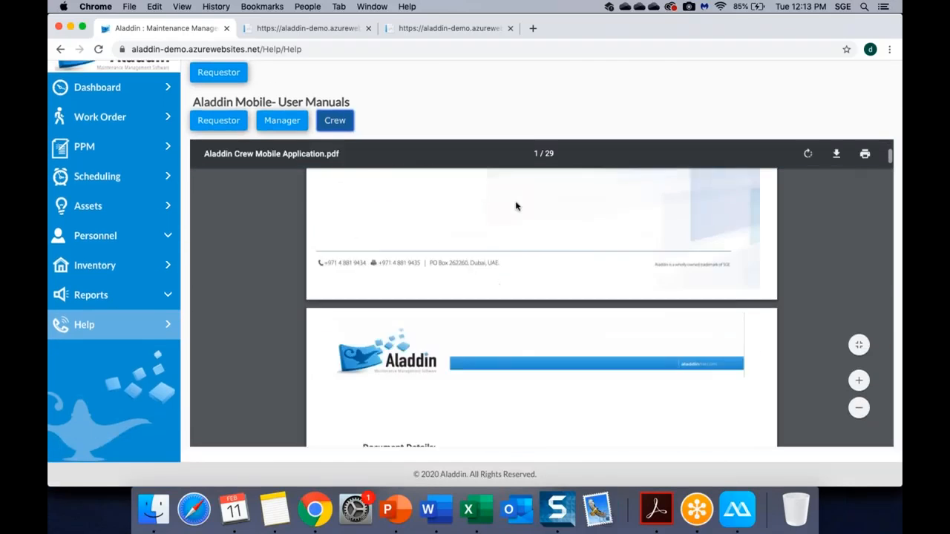
scroll(517, 206, down, 10)
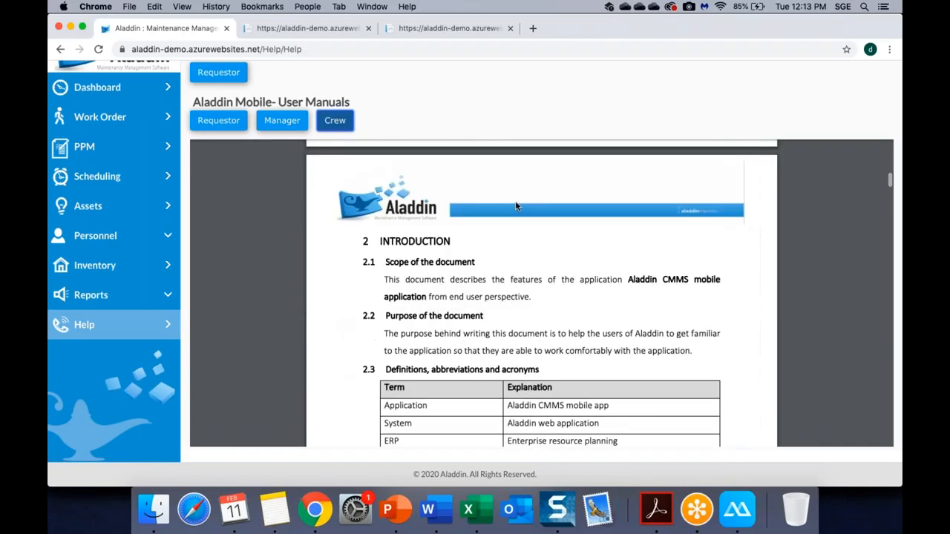
scroll(516, 206, down, 10)
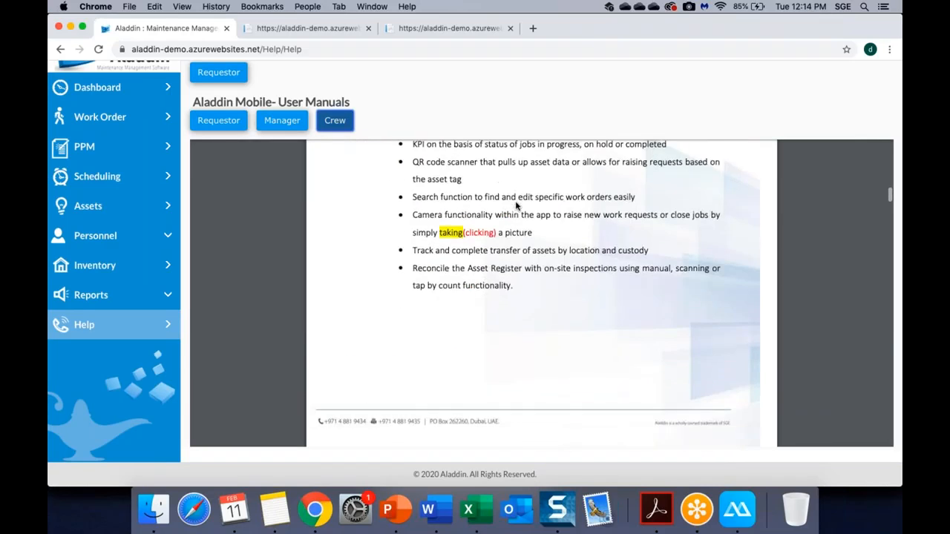
scroll(517, 206, down, 10)
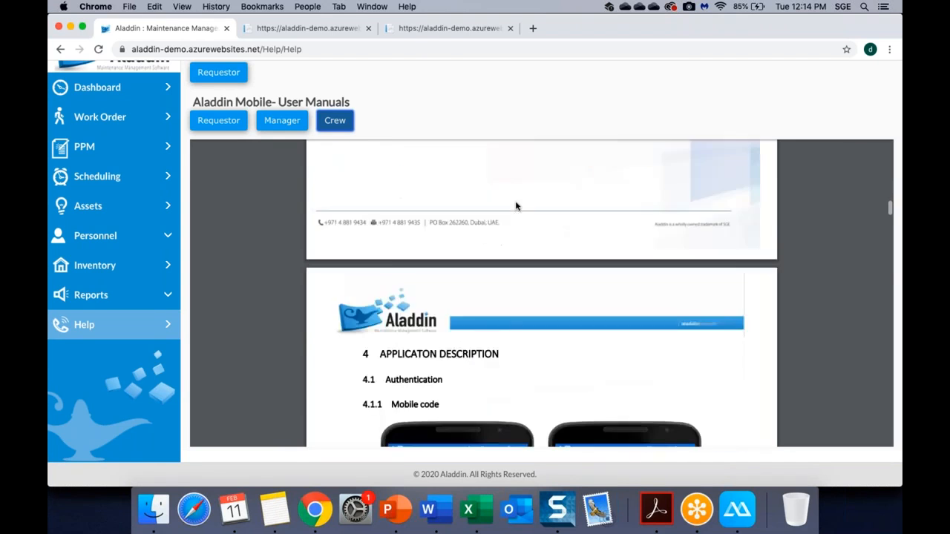
scroll(516, 206, down, 10)
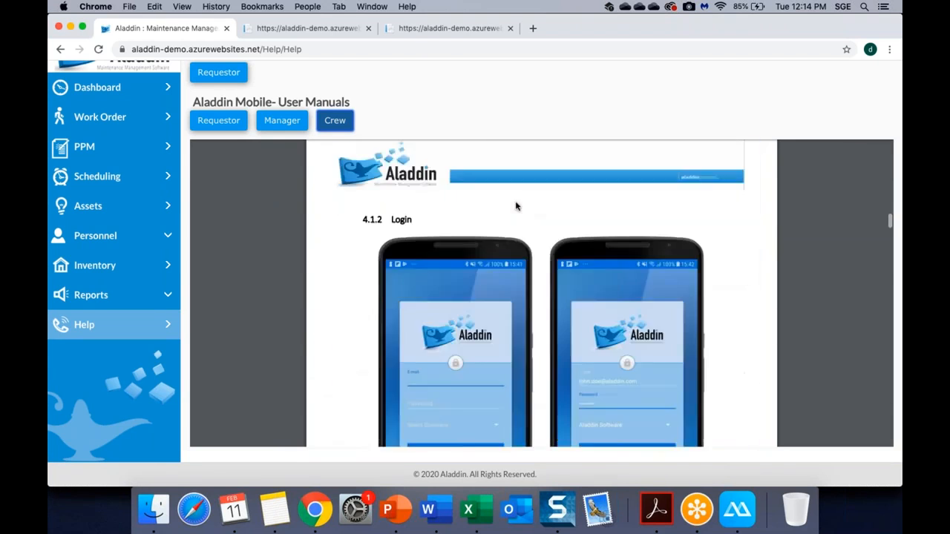
scroll(516, 206, down, 5)
scroll(517, 206, up, 15)
scroll(516, 207, down, 8)
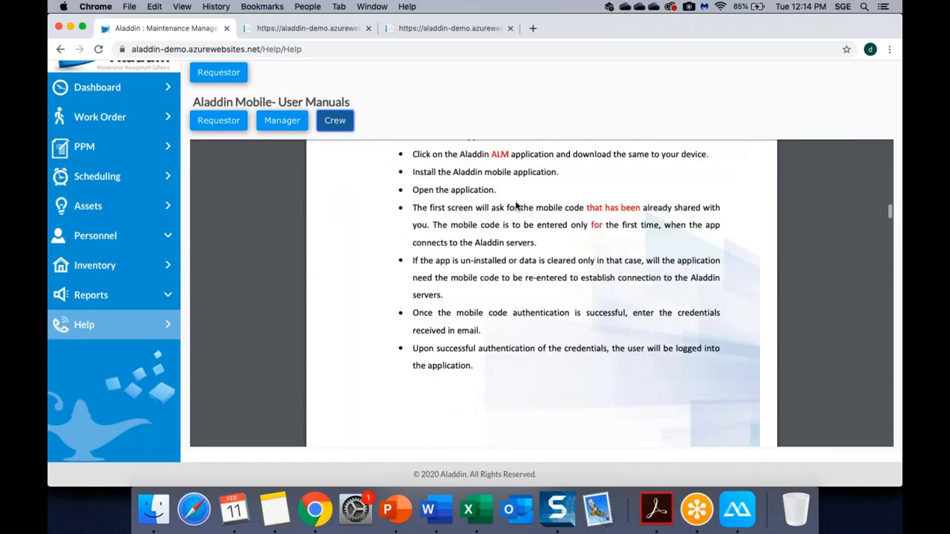
scroll(516, 207, up, 3)
scroll(517, 206, down, 10)
scroll(517, 206, down, 2)
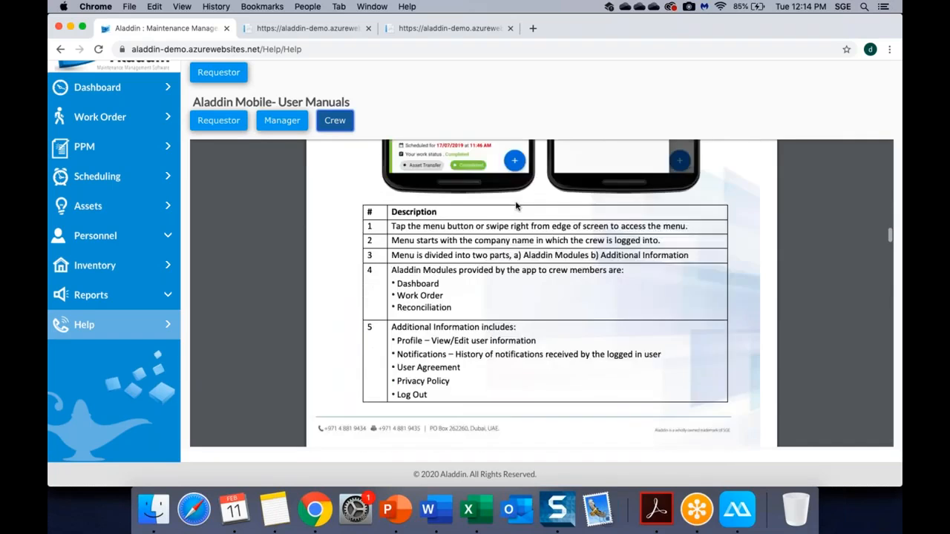
scroll(516, 207, up, 5)
scroll(454, 292, down, 1)
scroll(454, 291, down, 15)
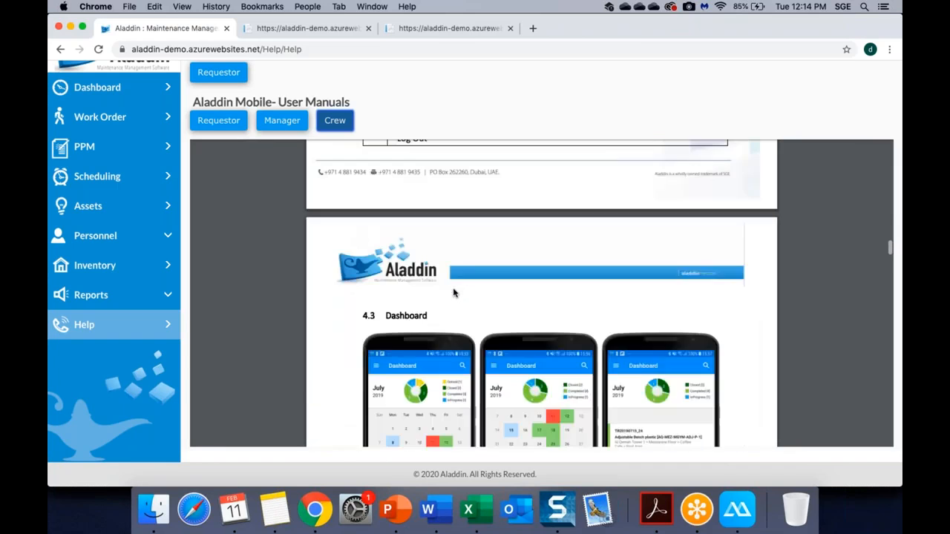
scroll(454, 291, down, 8)
scroll(454, 291, up, 8)
scroll(454, 291, down, 5)
scroll(454, 293, down, 5)
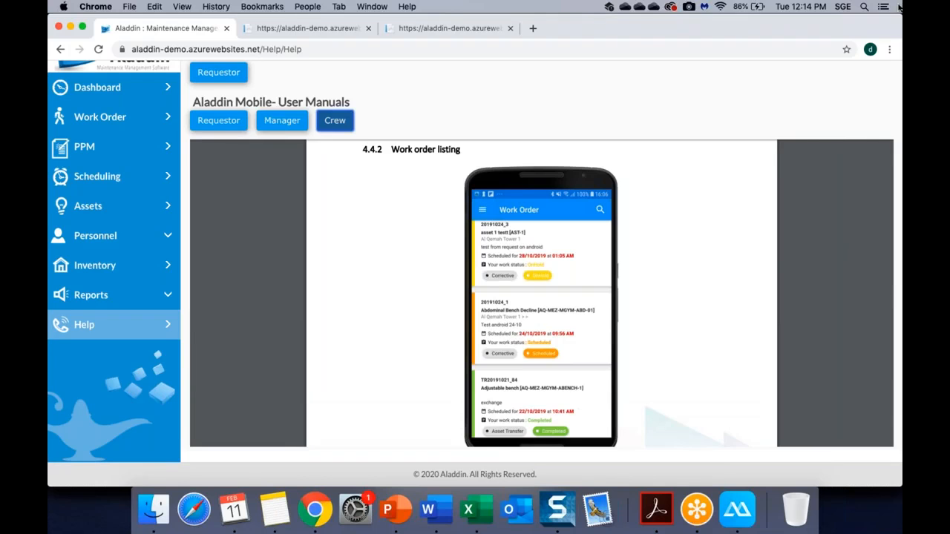
click(98, 94)
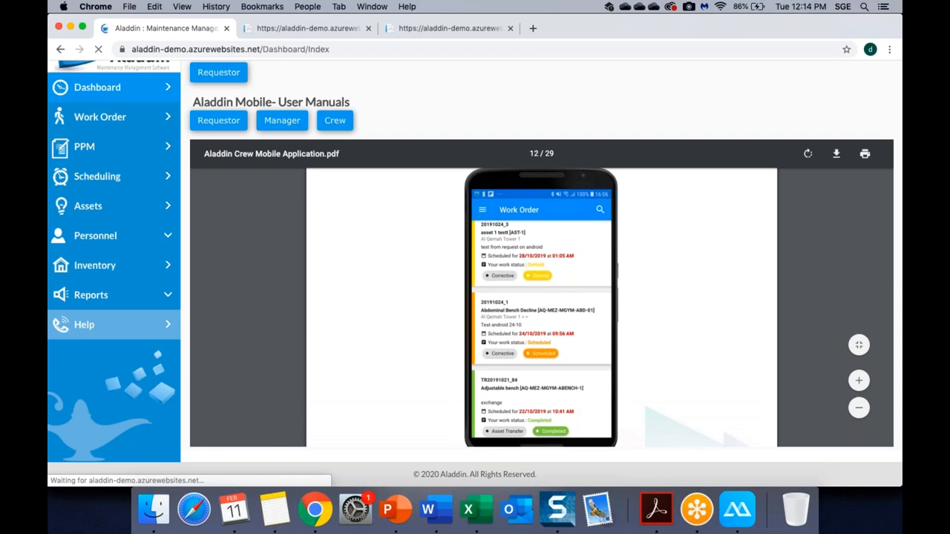